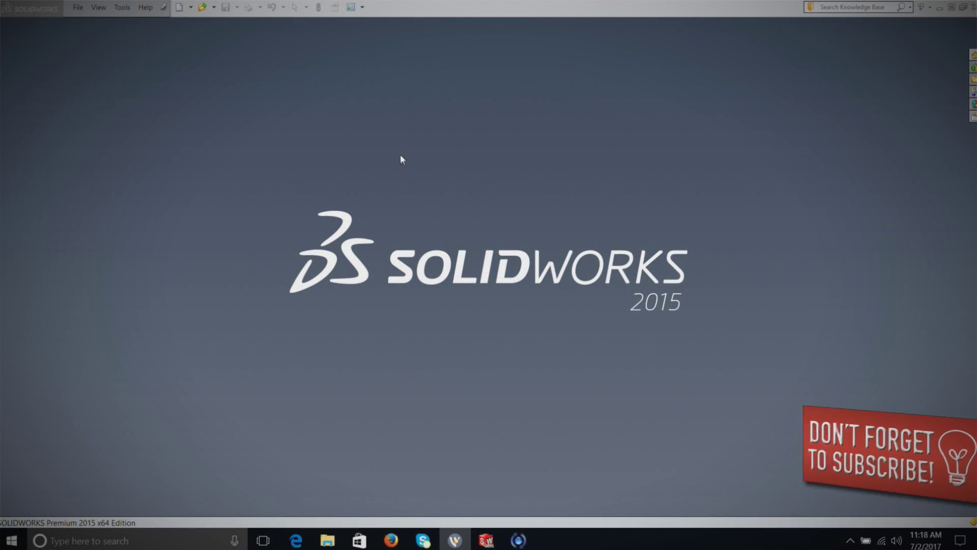
- Create a new document from the Part template
click(77, 8)
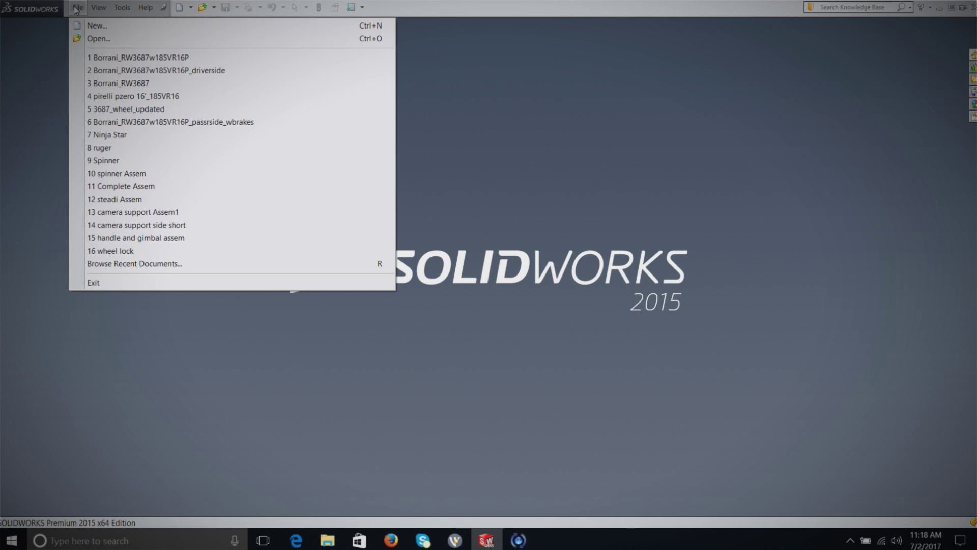
click(95, 25)
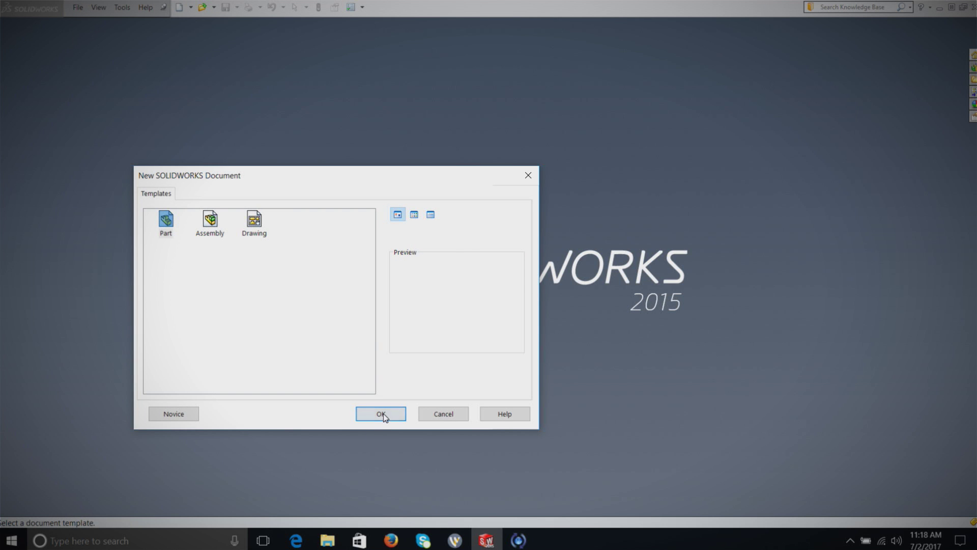
click(381, 414)
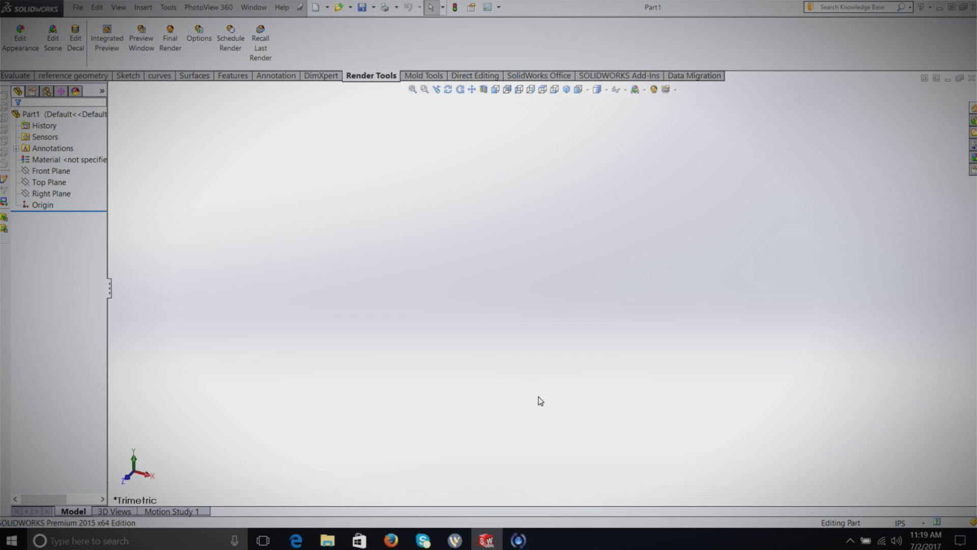
- Start a new sketch on the Top Plane
click(46, 171)
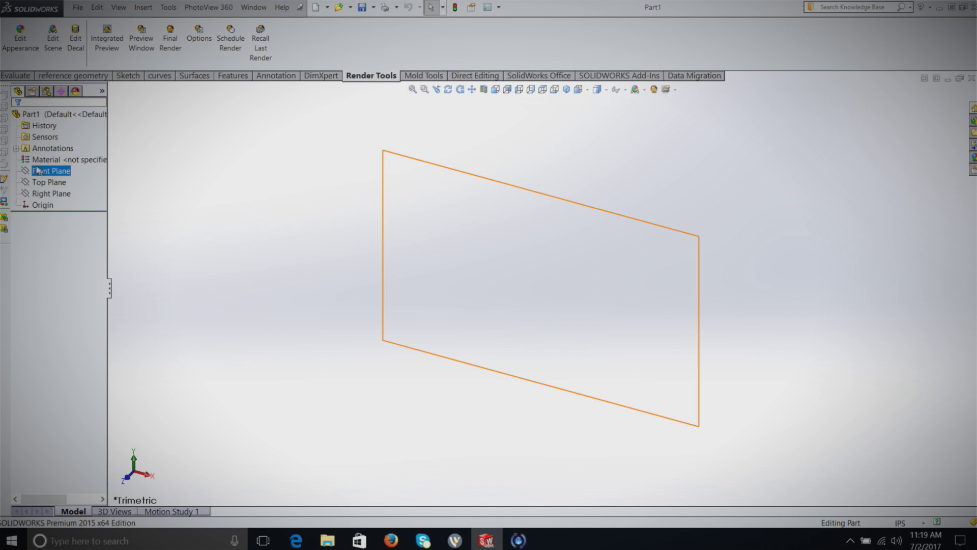
click(41, 183)
click(39, 172)
click(41, 193)
click(41, 182)
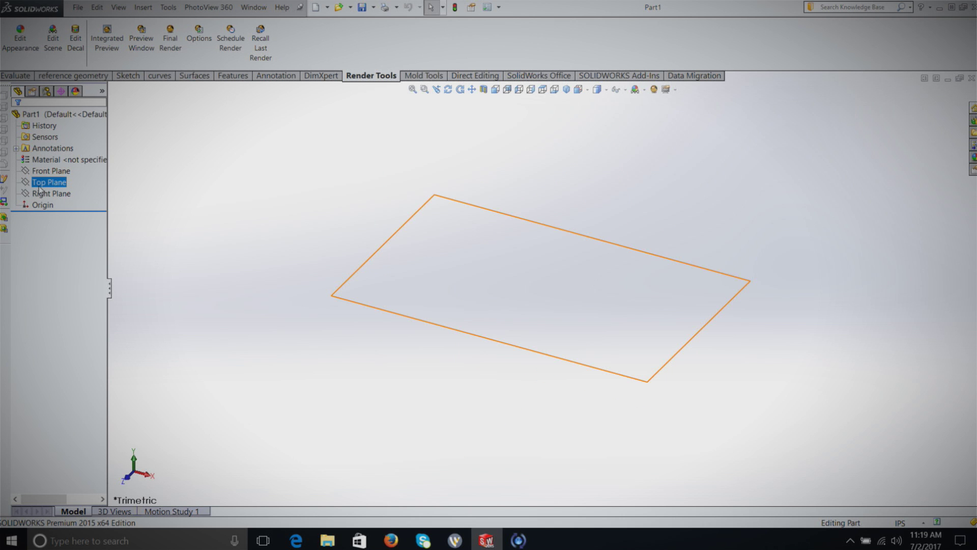
right_click(39, 186)
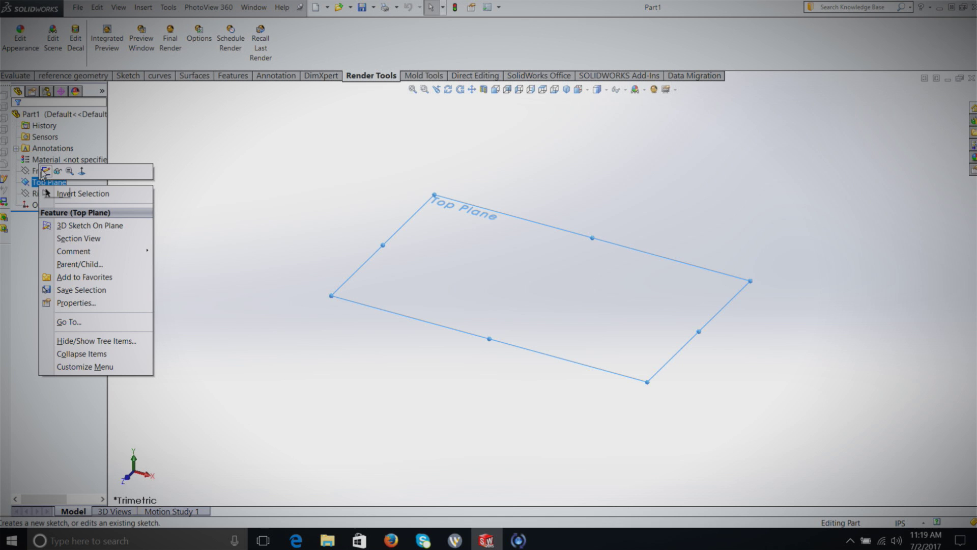
click(45, 171)
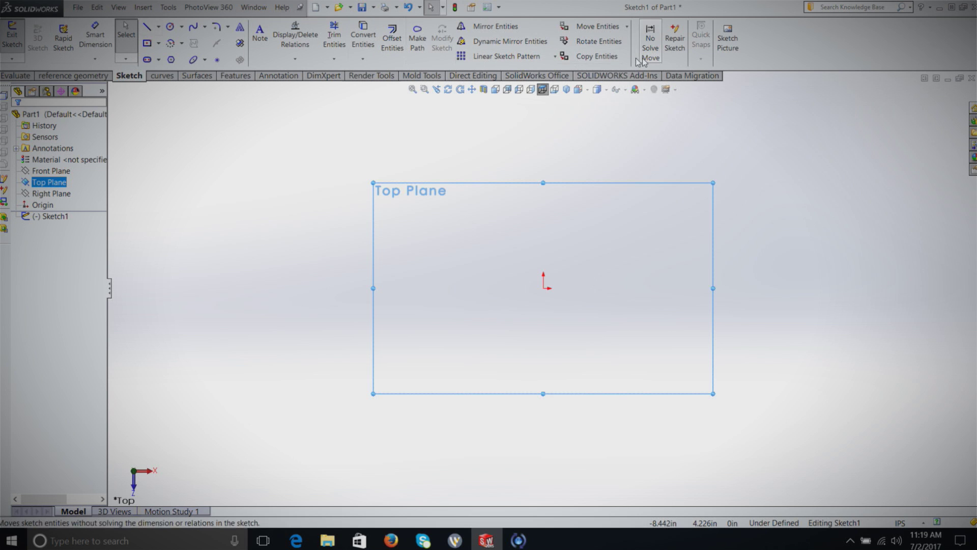
- Sketch two centerlines from the origin: a vertical one about 1.96 in upward and a horizontal one about 2.08 in to the right
click(159, 28)
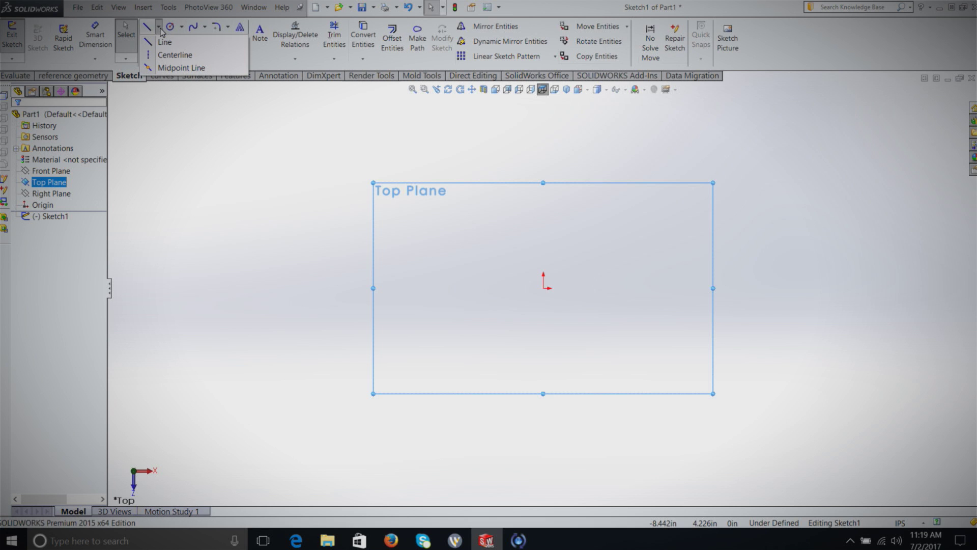
click(162, 55)
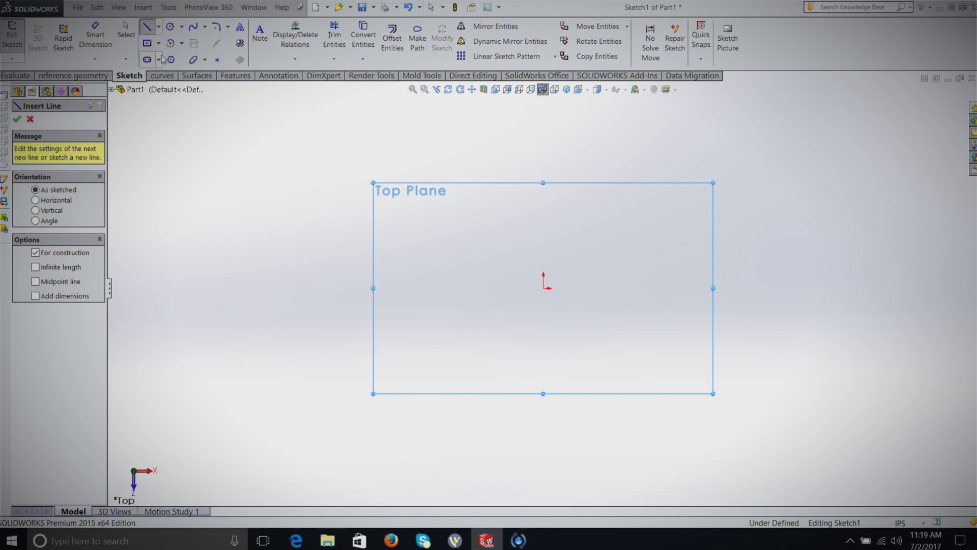
click(543, 288)
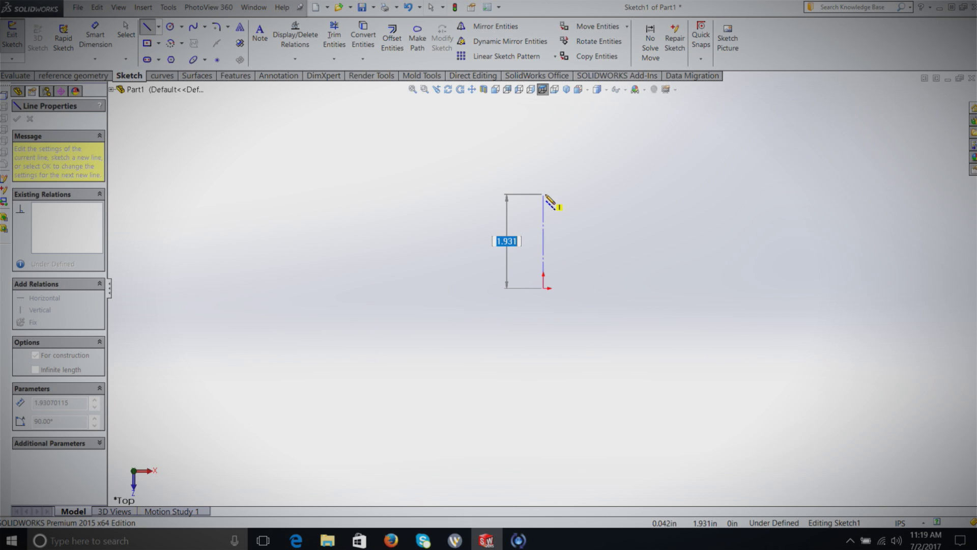
click(543, 193)
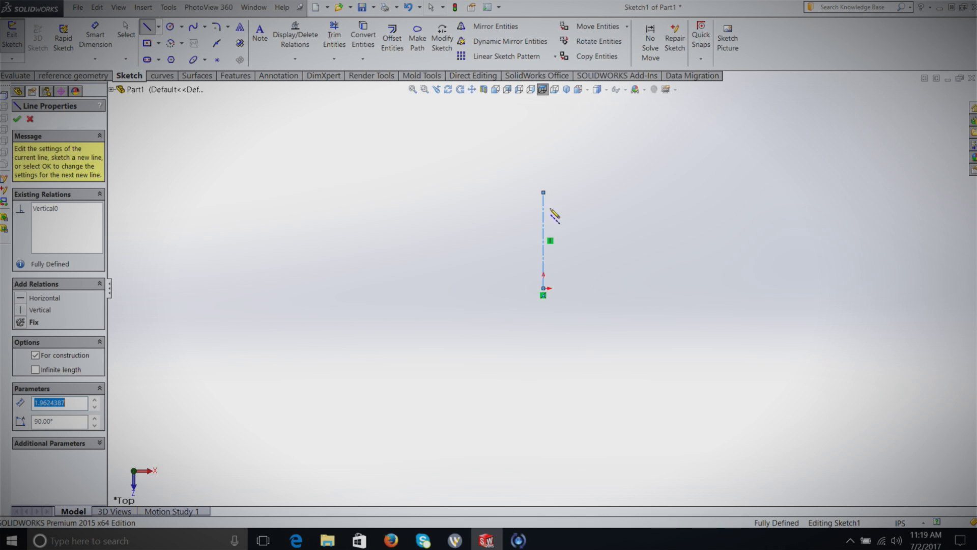
click(544, 288)
click(645, 288)
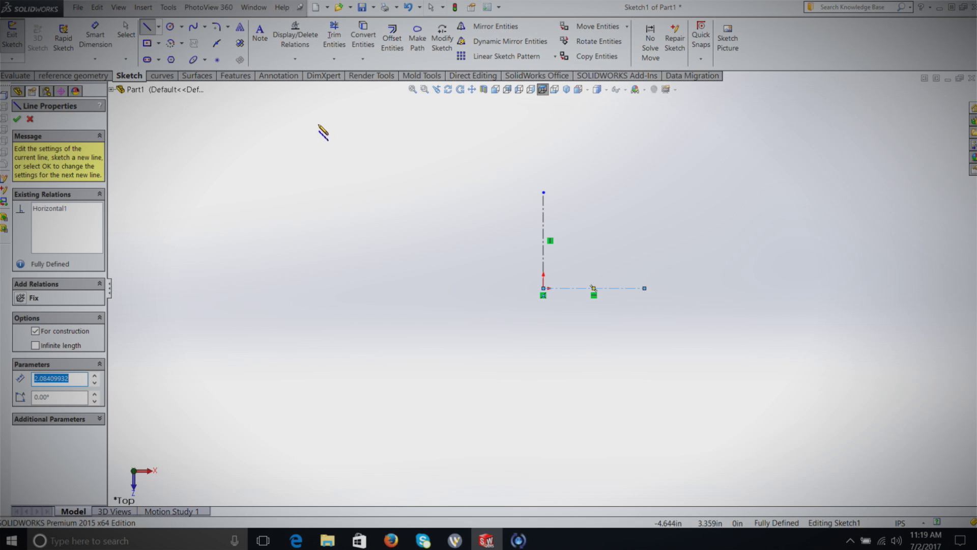
- Sketch a center rectangle about 3.32 by 2.11 in, centred on the origin
click(147, 42)
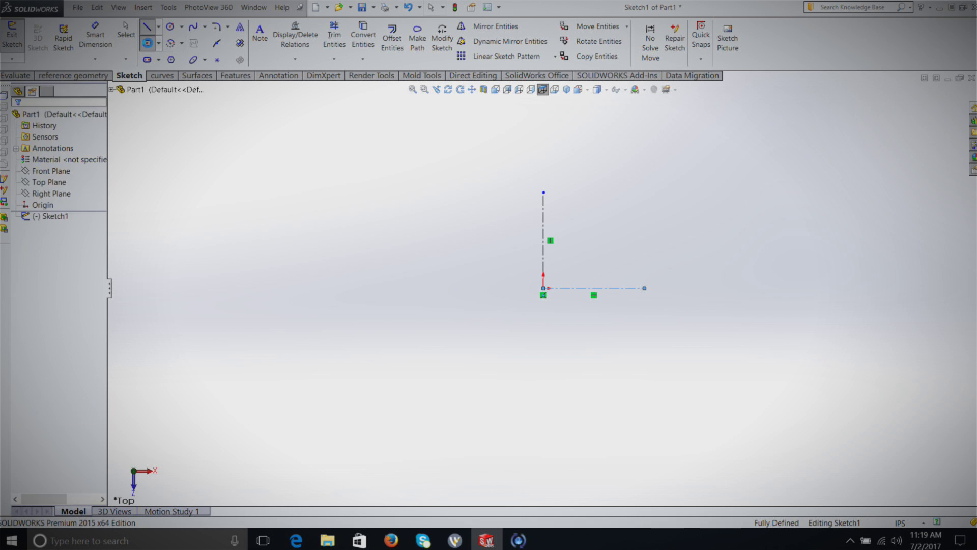
click(544, 288)
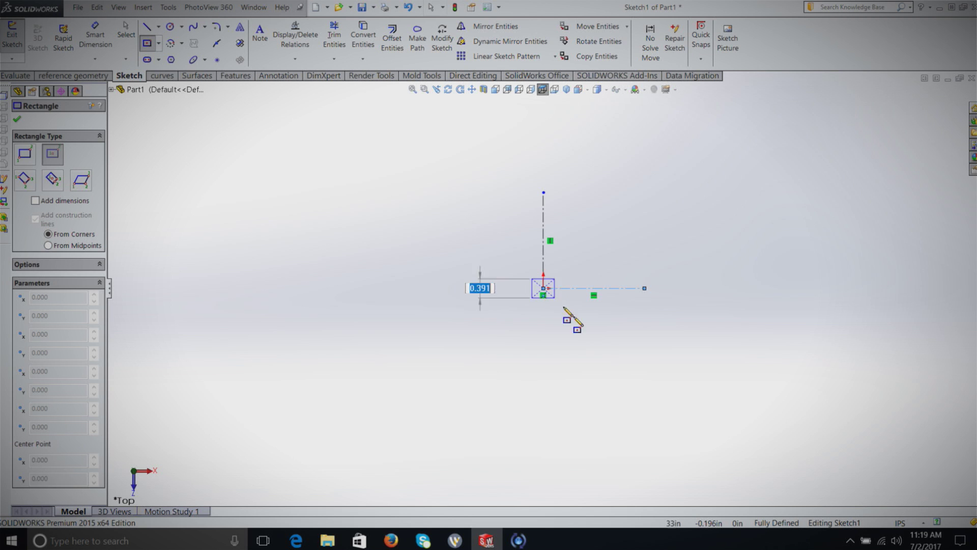
click(624, 339)
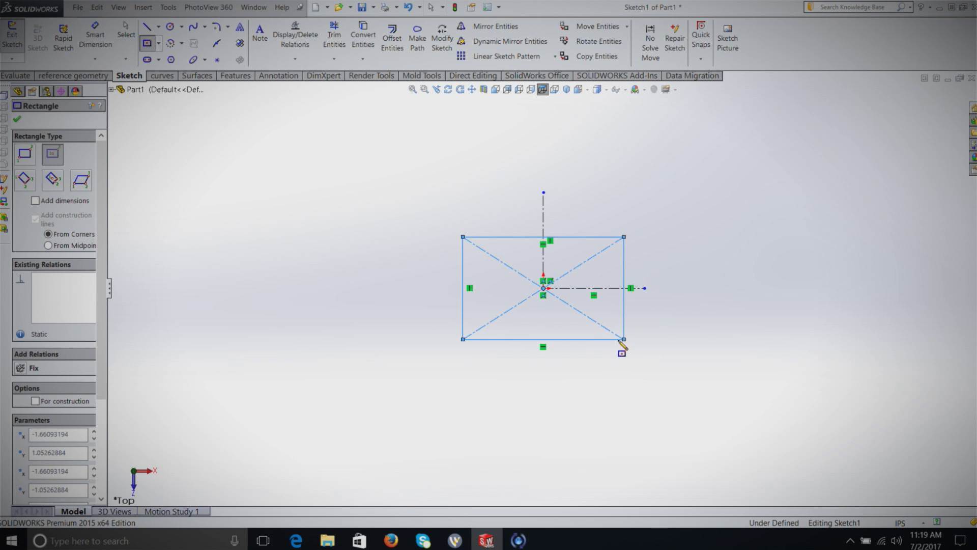
- Dimension the rectangle with a width of 3 in and a height of 2 in
key(d)
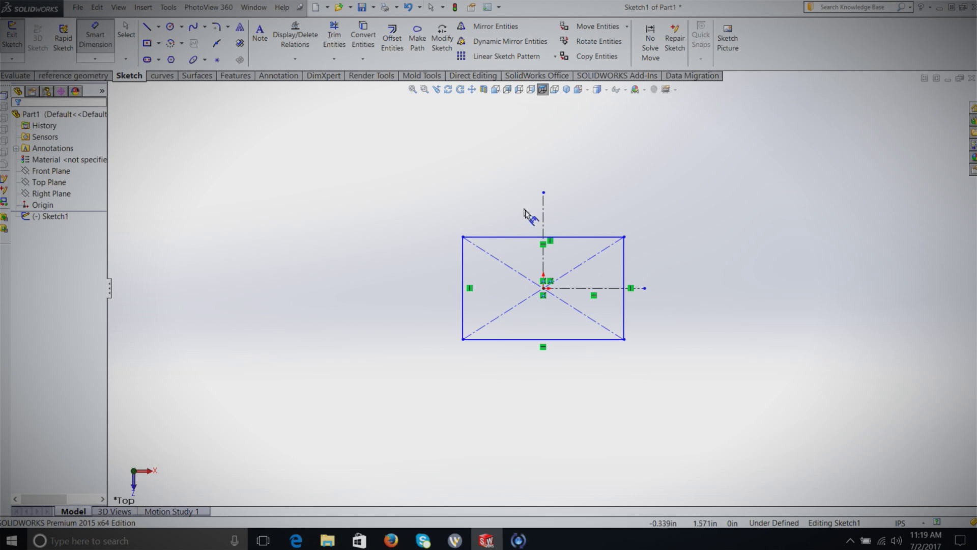
click(566, 237)
click(560, 175)
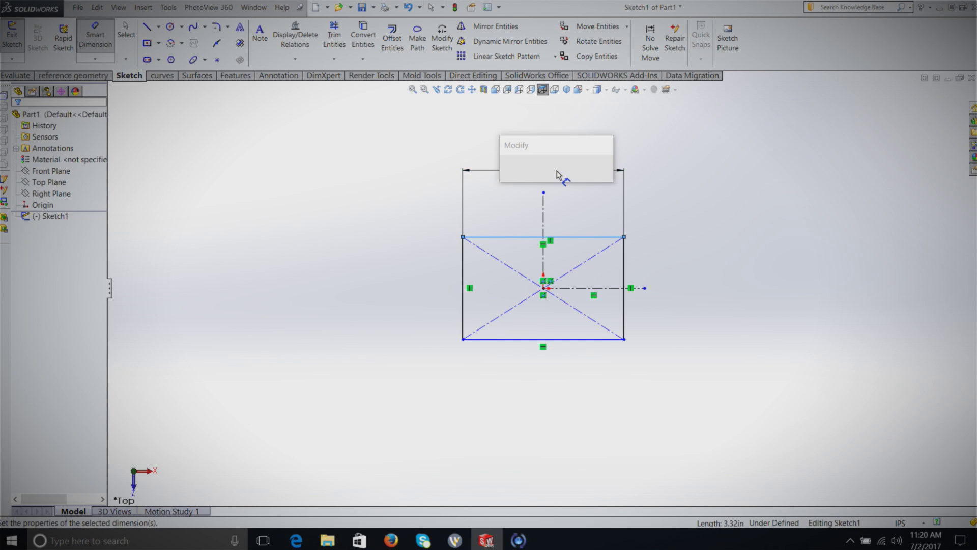
text(3)
key(Return)
click(627, 275)
click(700, 278)
key(Return)
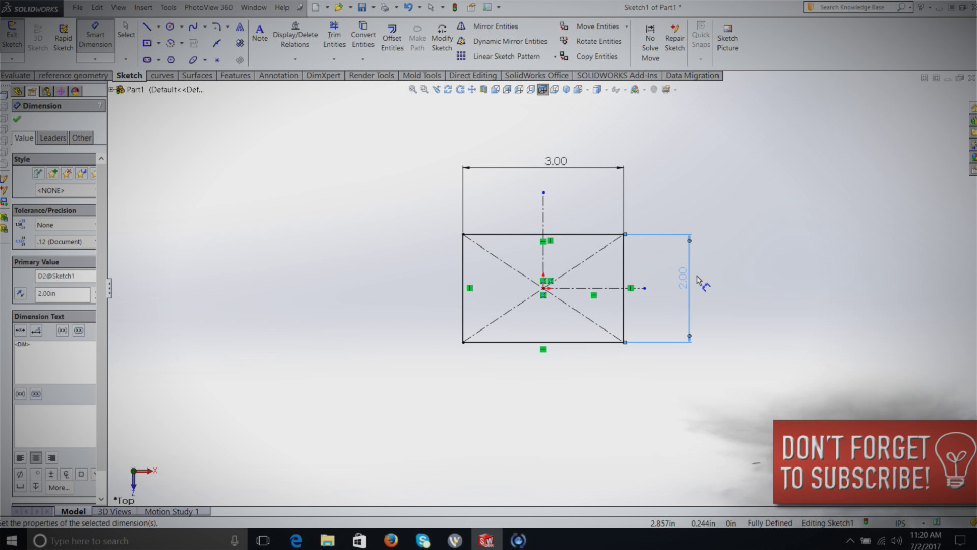
key(Escape)
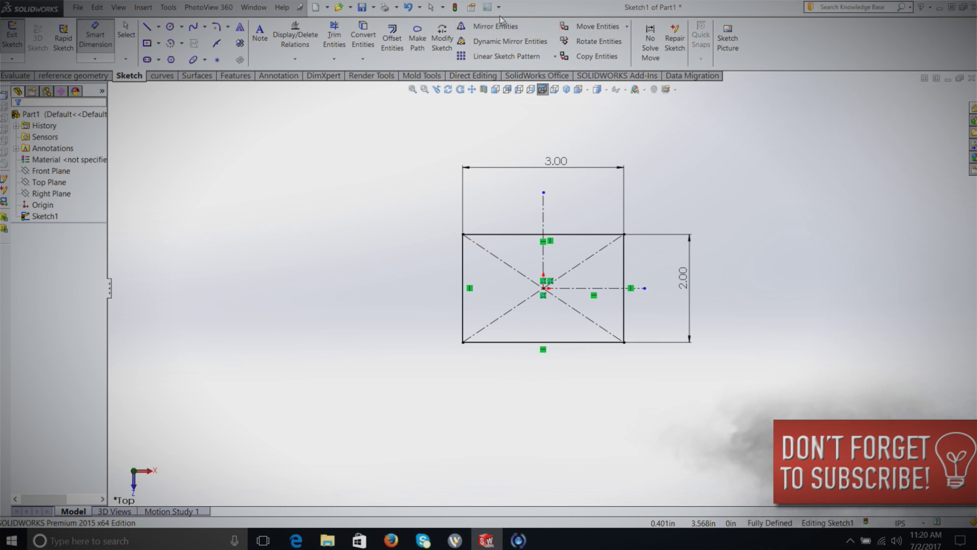
- Undo the rectangle's dimensions and the rectangle itself, keeping the two centerlines
click(410, 13)
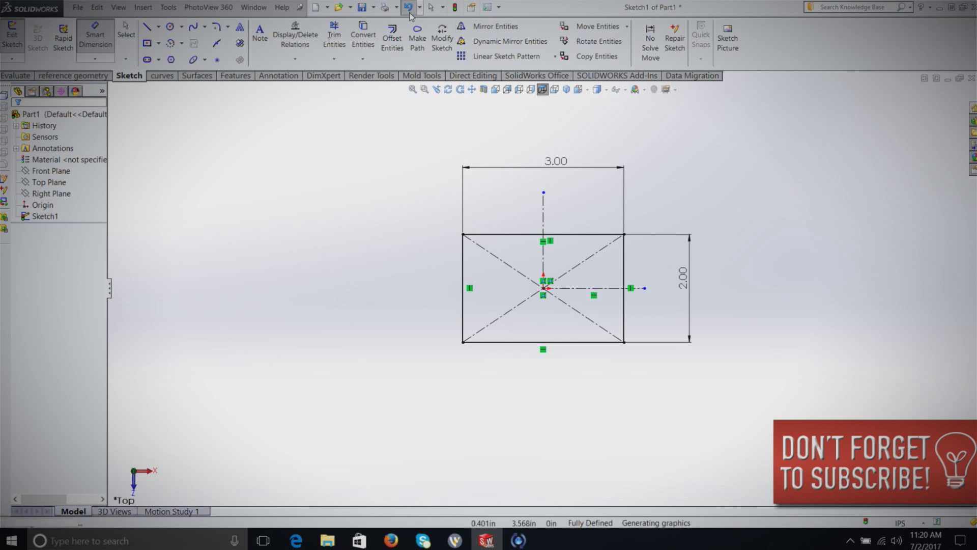
click(410, 14)
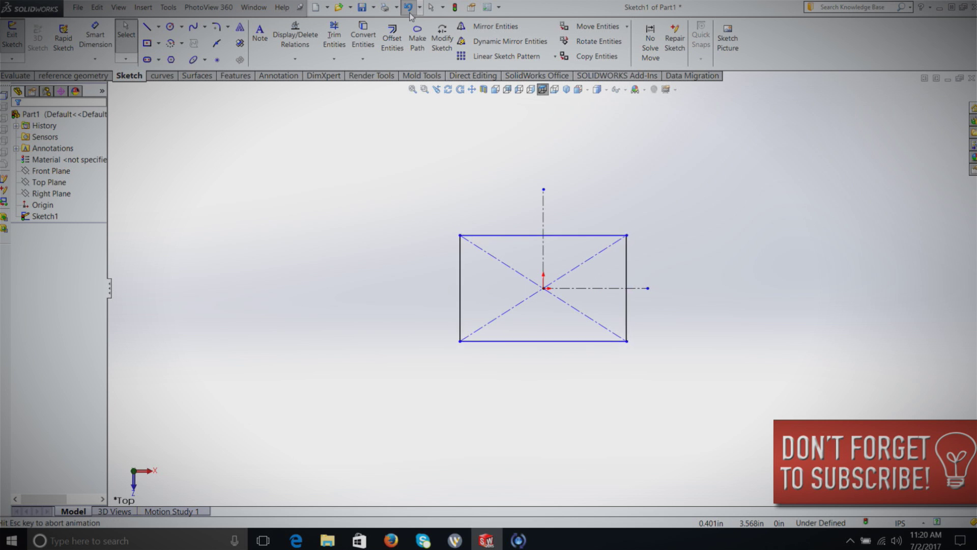
click(410, 13)
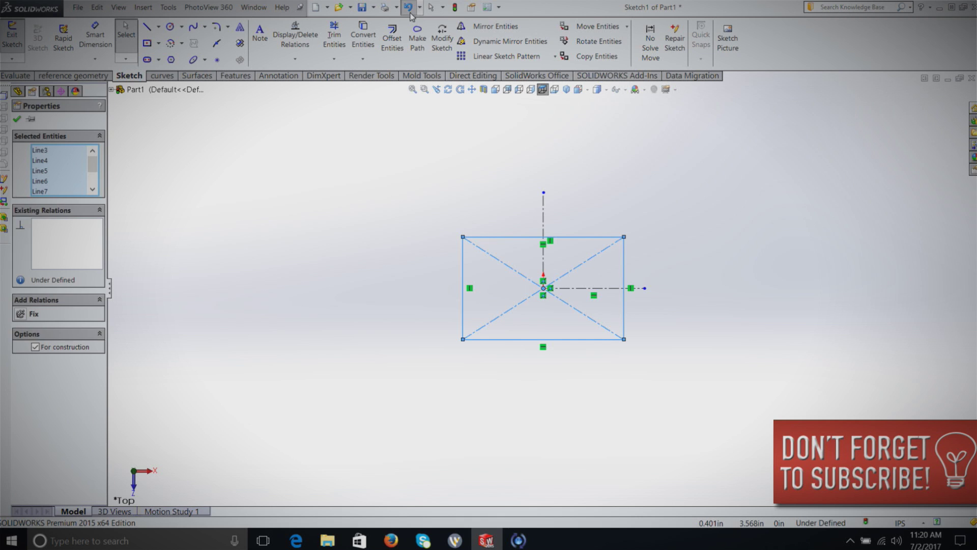
click(410, 13)
click(370, 396)
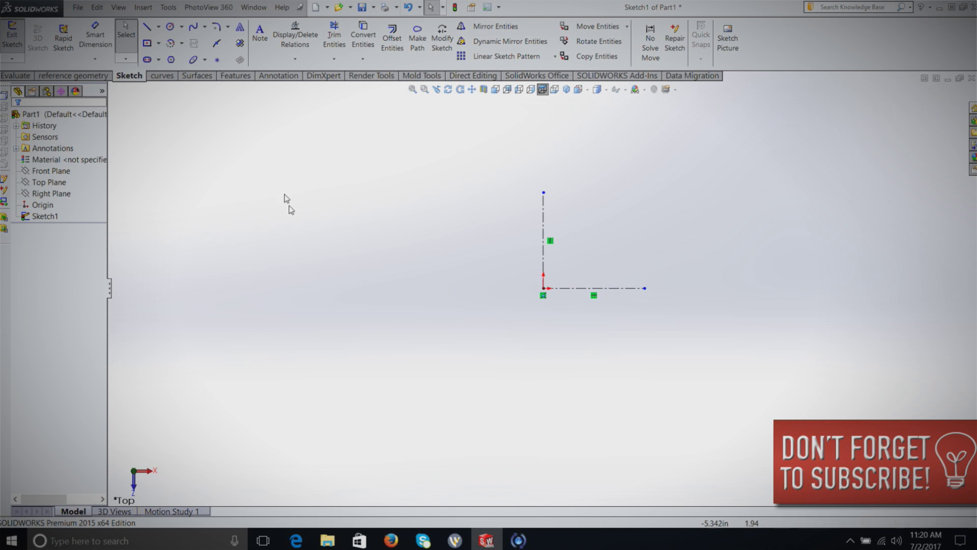
- Sketch an open five-line profile from the origin: about 2.43 in left, slanting down, left, slanting up, then horizontally to the vertical centerline's upper end
click(148, 28)
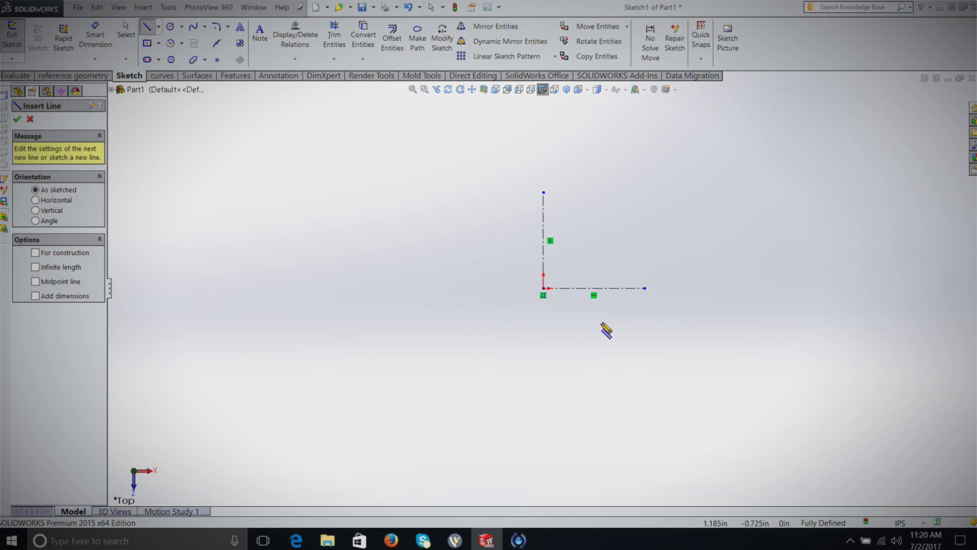
click(543, 289)
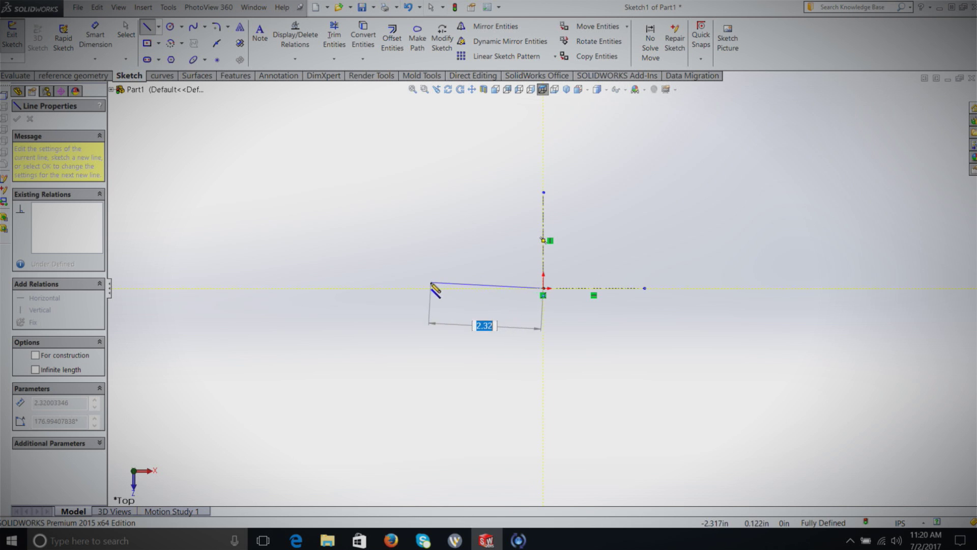
click(427, 288)
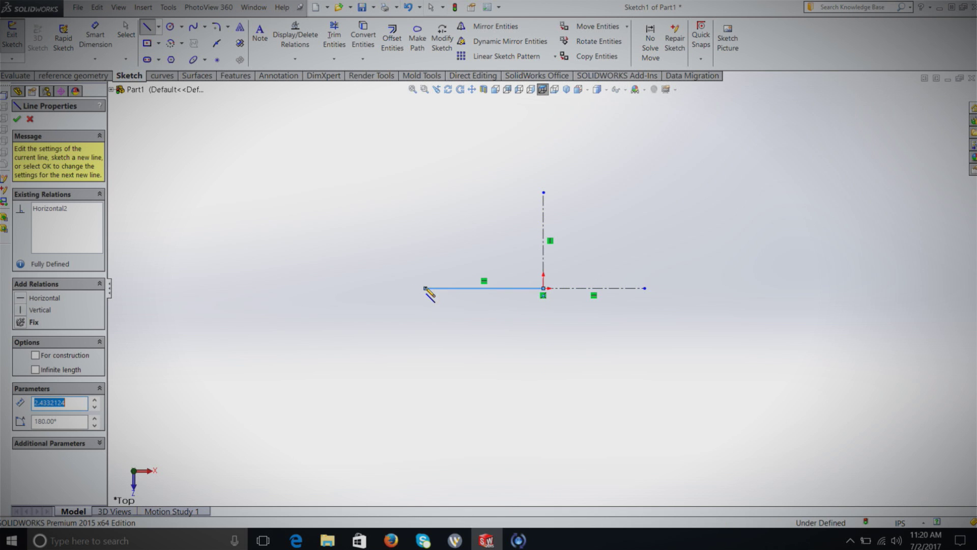
click(377, 357)
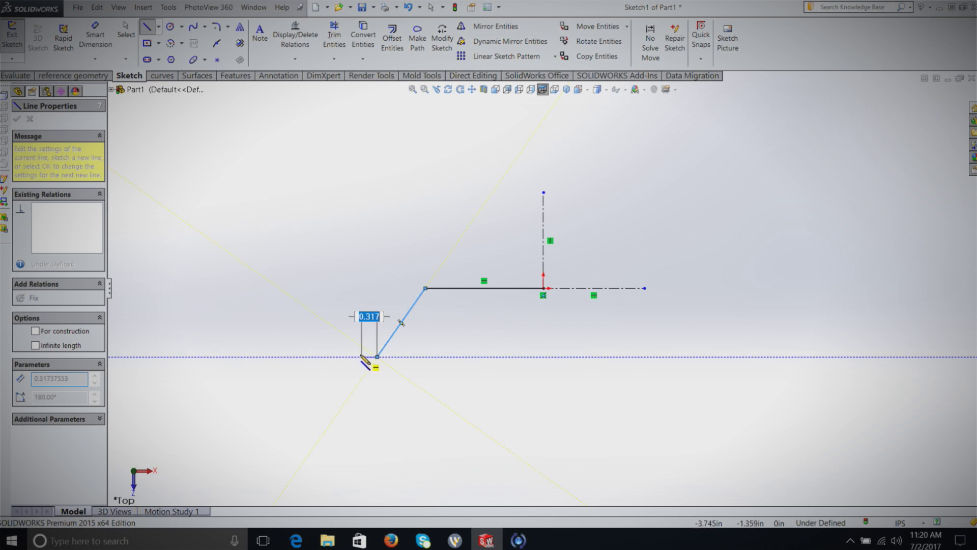
click(288, 356)
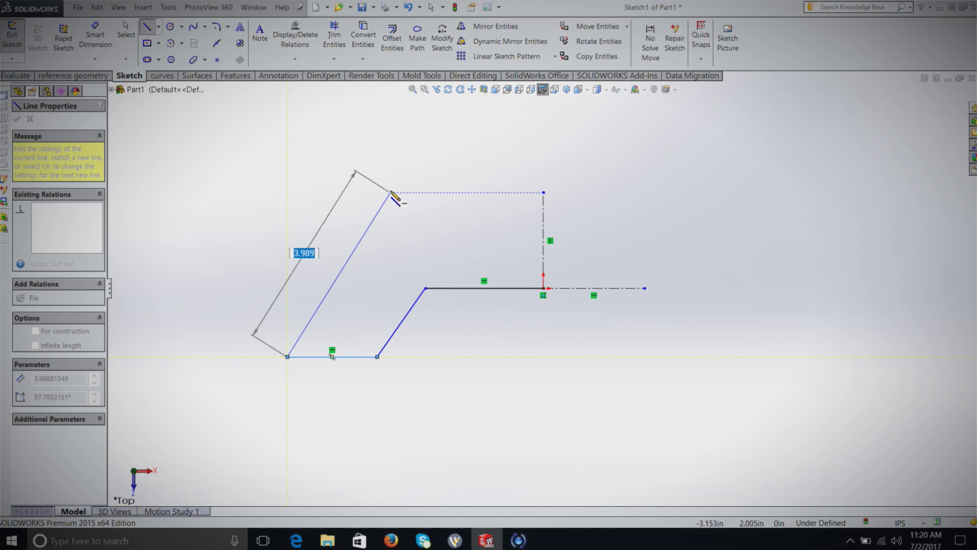
click(391, 193)
click(544, 193)
key(Escape)
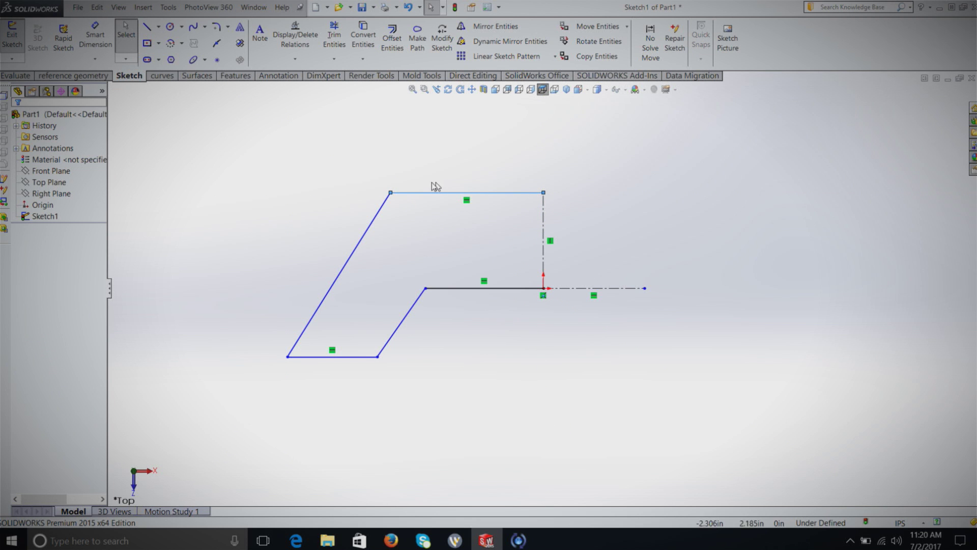
click(262, 200)
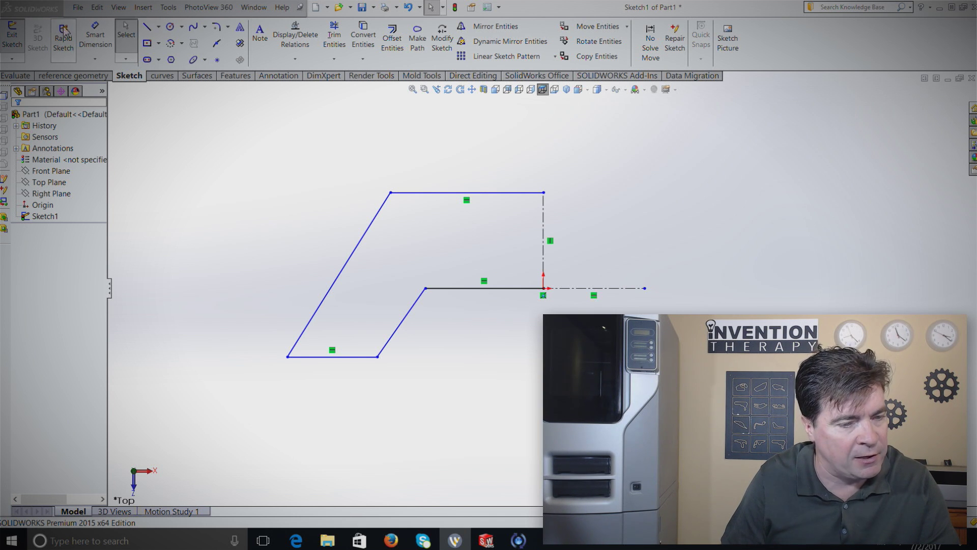
- Add a Parallel relation between the profile's two slanted lines
click(95, 37)
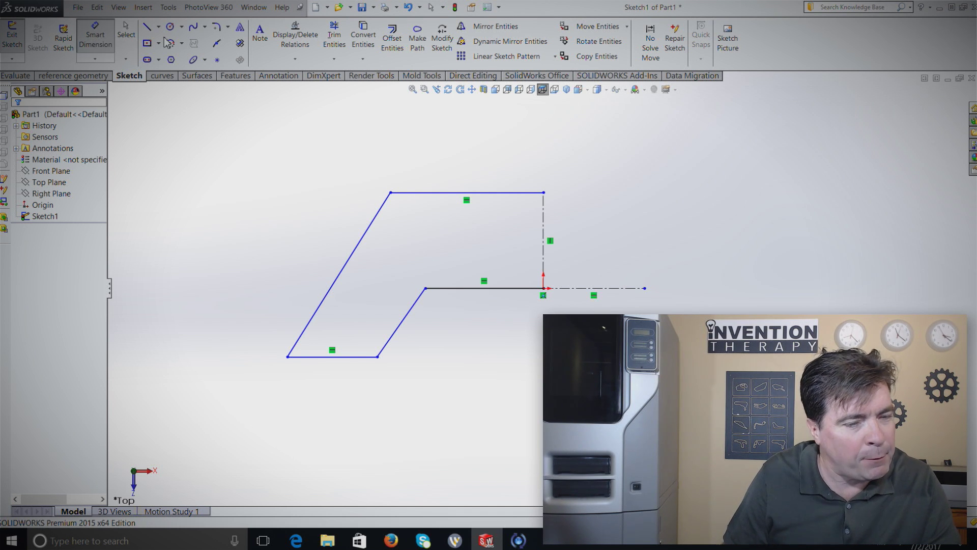
click(294, 59)
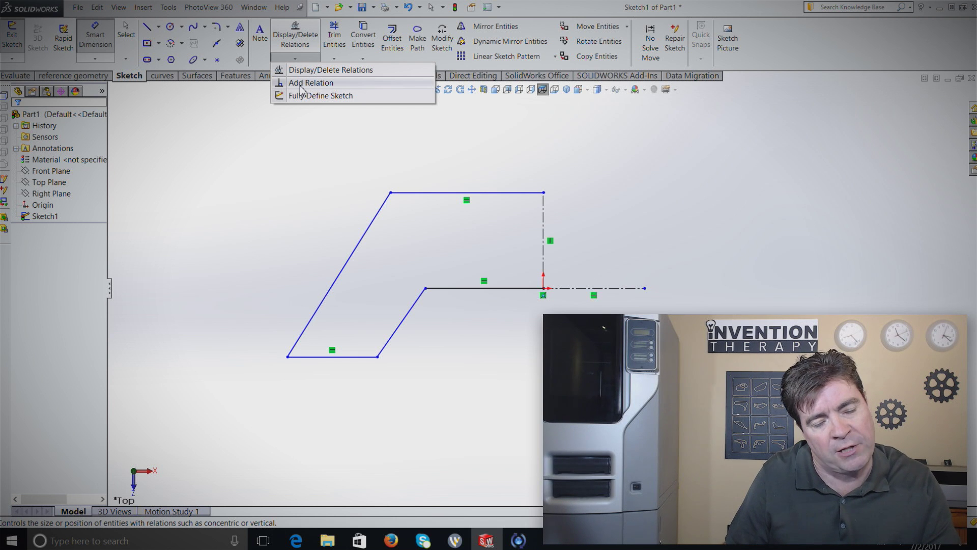
click(300, 84)
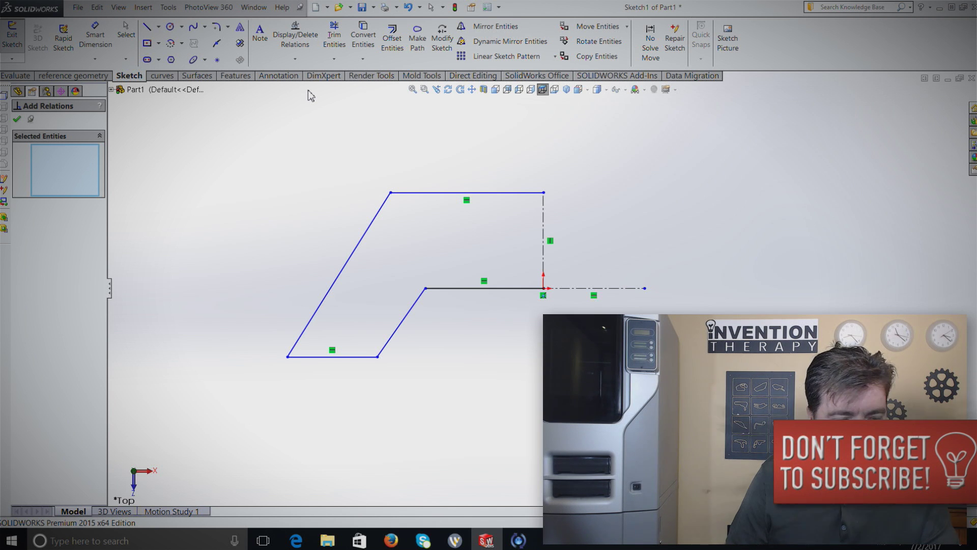
click(353, 254)
click(400, 323)
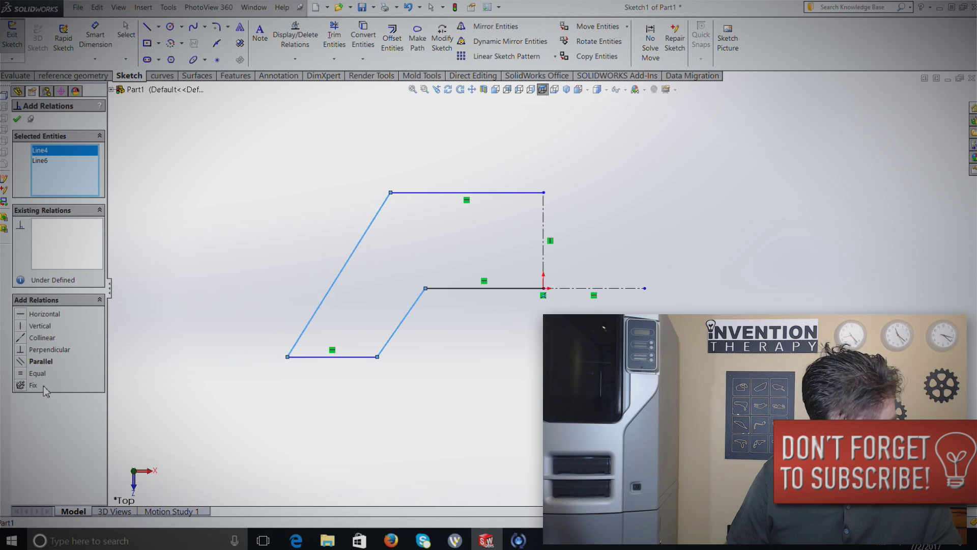
click(22, 362)
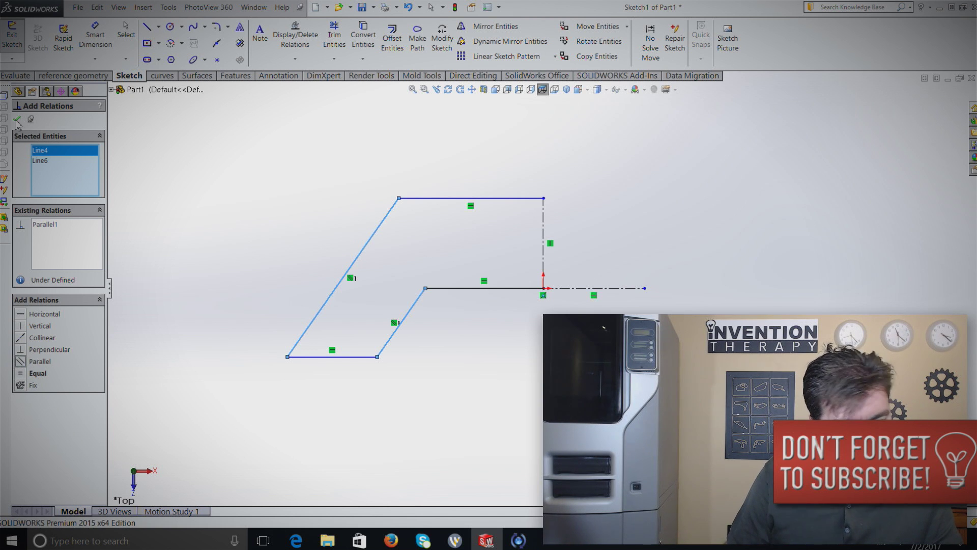
- Dimension the vertical distance between the line at the origin and the upper horizontal line as 2 in
click(17, 119)
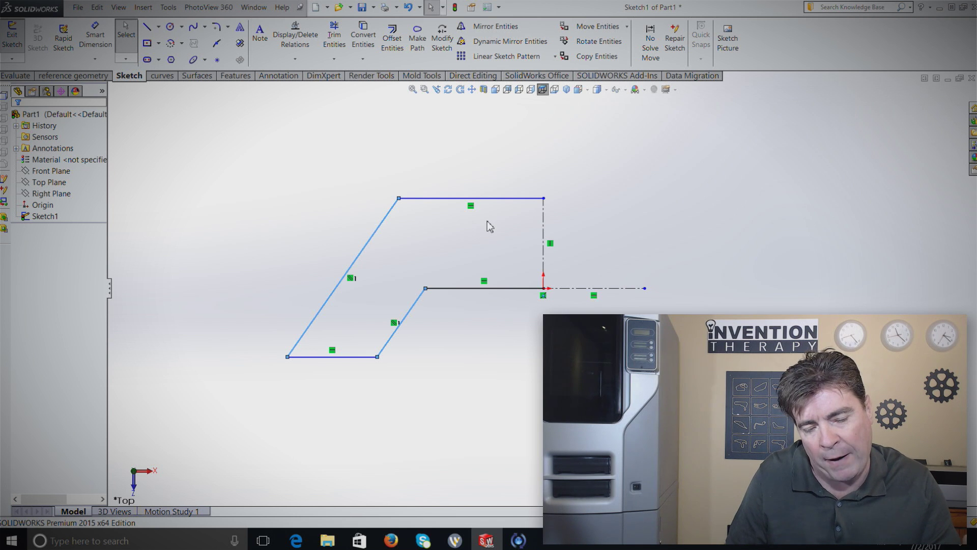
click(96, 38)
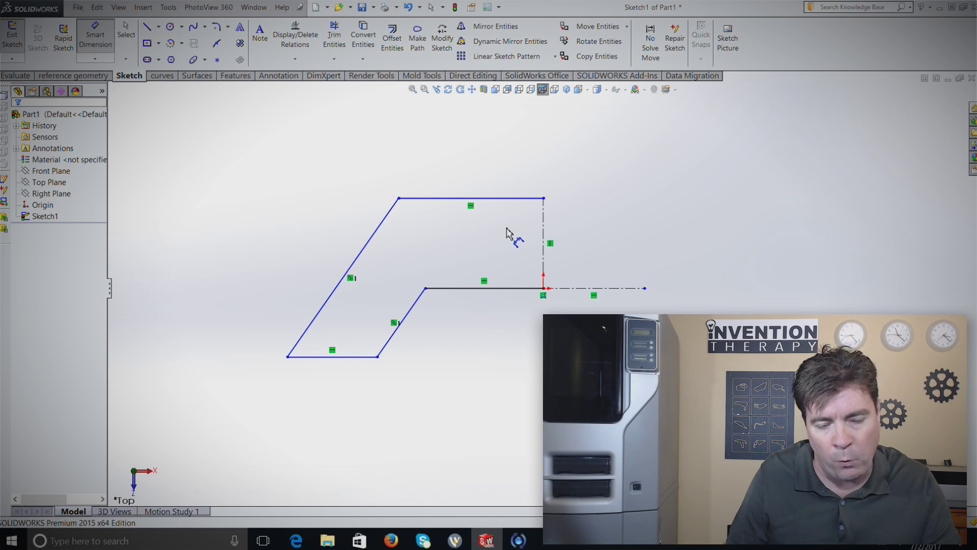
click(519, 289)
click(530, 199)
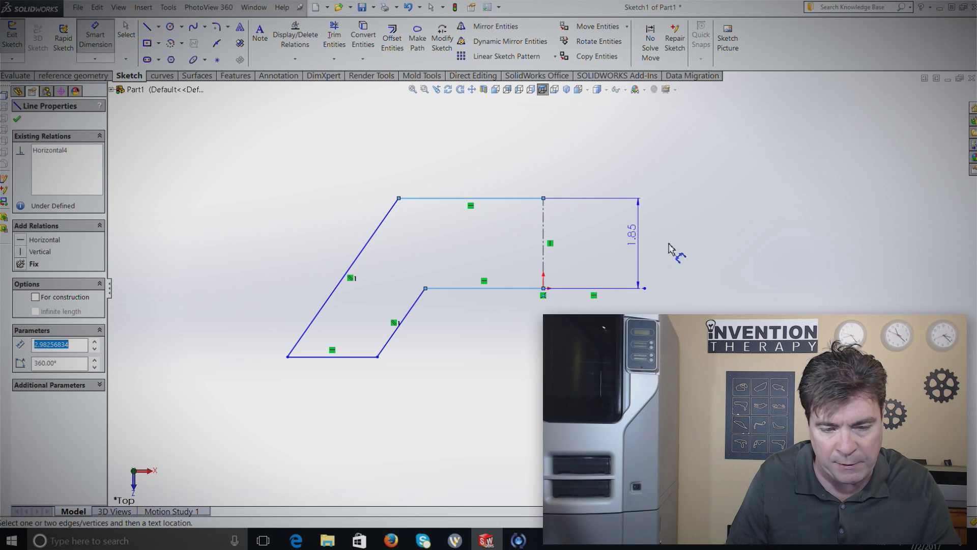
click(745, 254)
text(2)
key(Return)
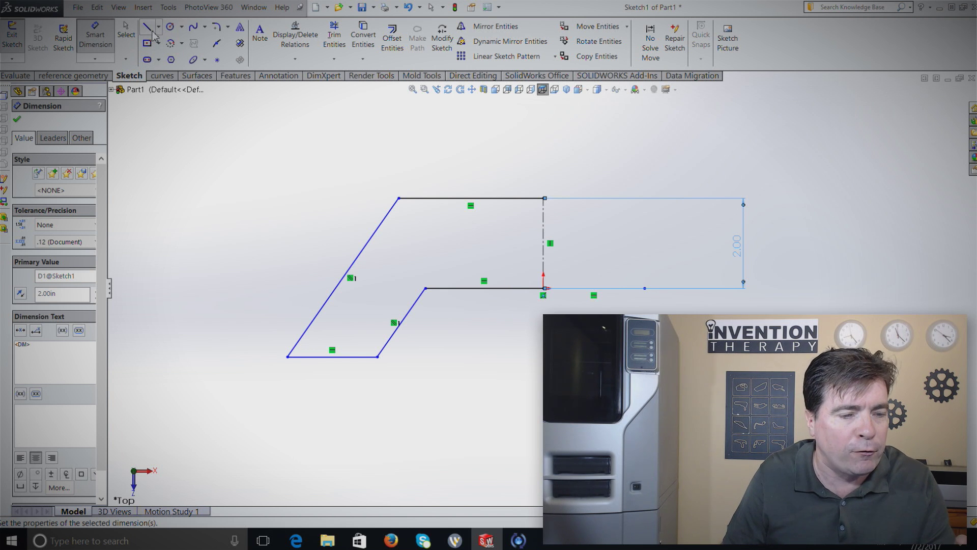
- Move the profile's upper-left corner outward to about 3.96 in from the vertical centerline
click(128, 37)
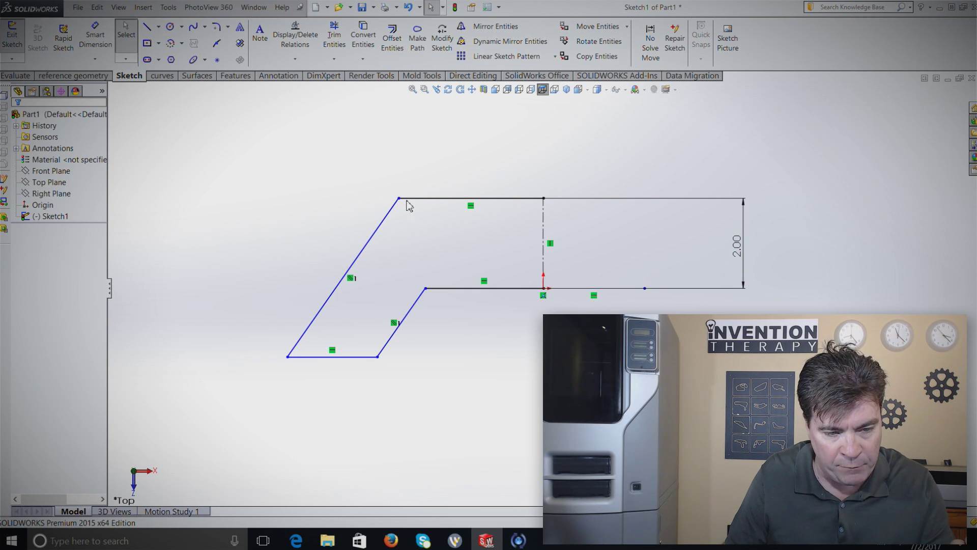
mouse_move(400, 200)
mouse_down()
mouse_move(300, 203)
mouse_move(369, 214)
mouse_up()
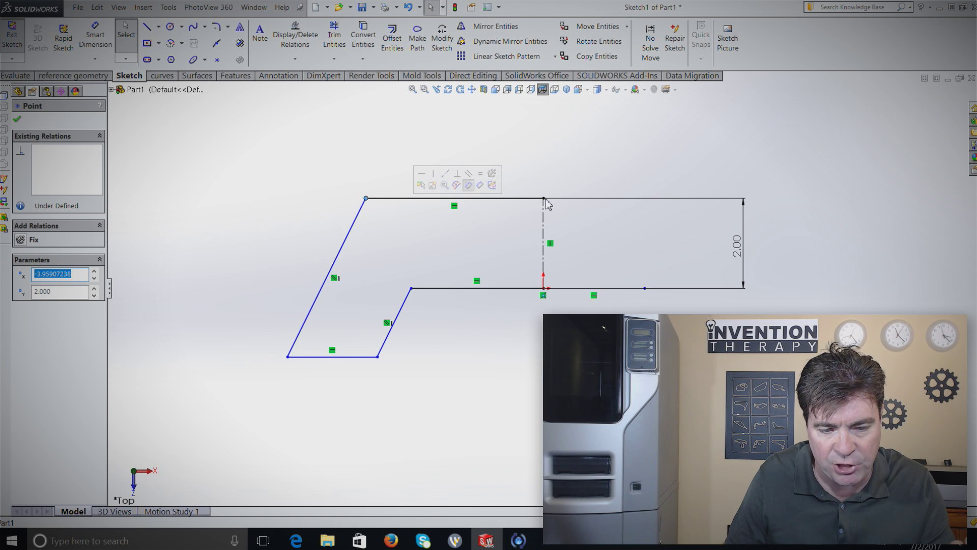
click(543, 199)
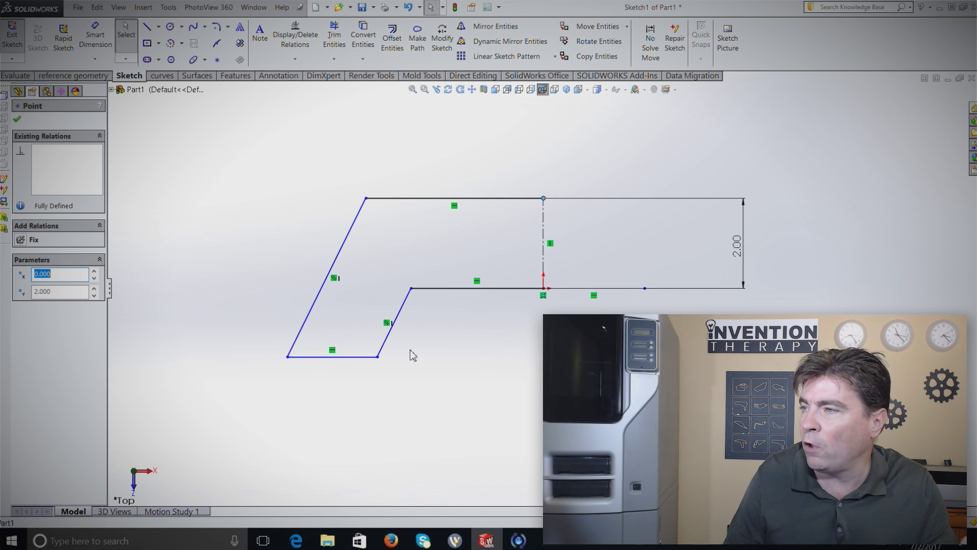
click(94, 33)
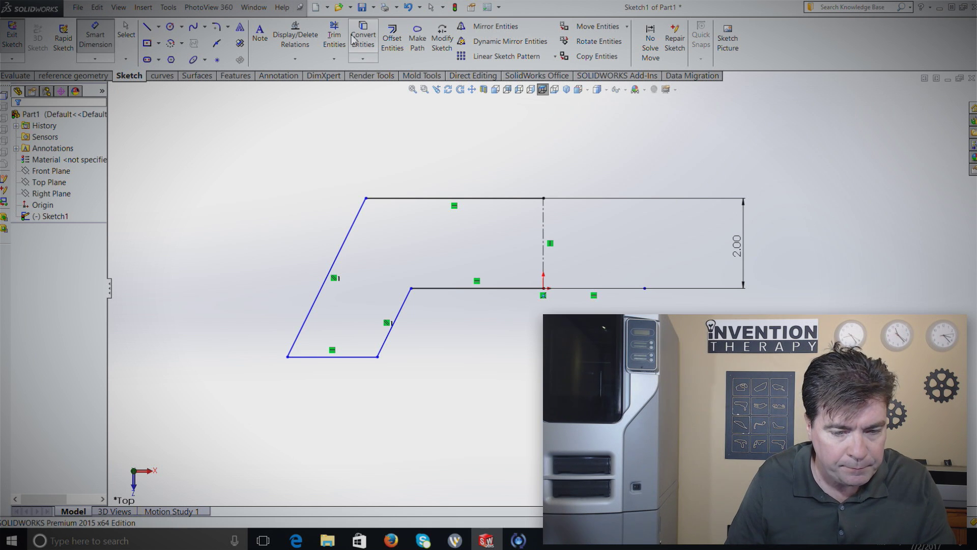
click(387, 345)
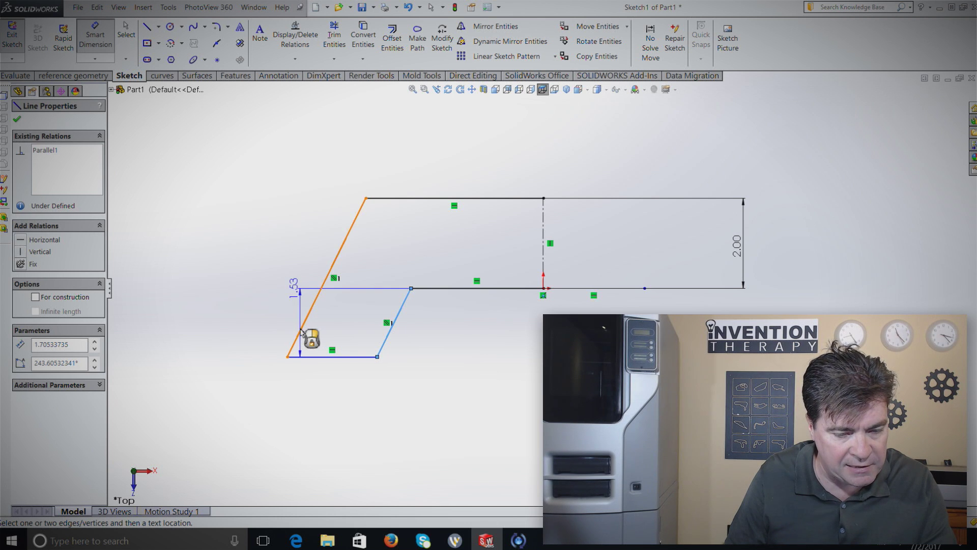
click(301, 331)
key(Escape)
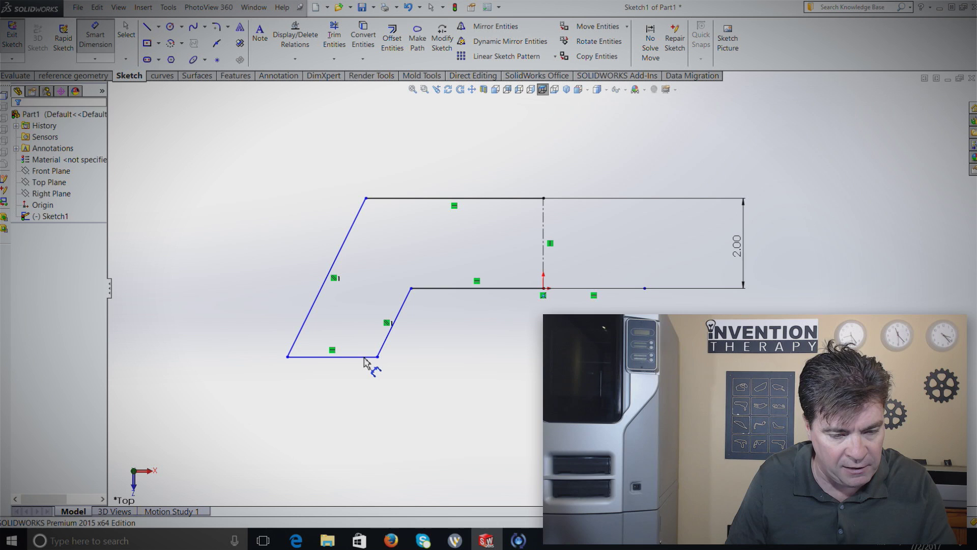
- Dimension the length of the profile's lowest horizontal line and undo that dimension
click(346, 356)
click(335, 420)
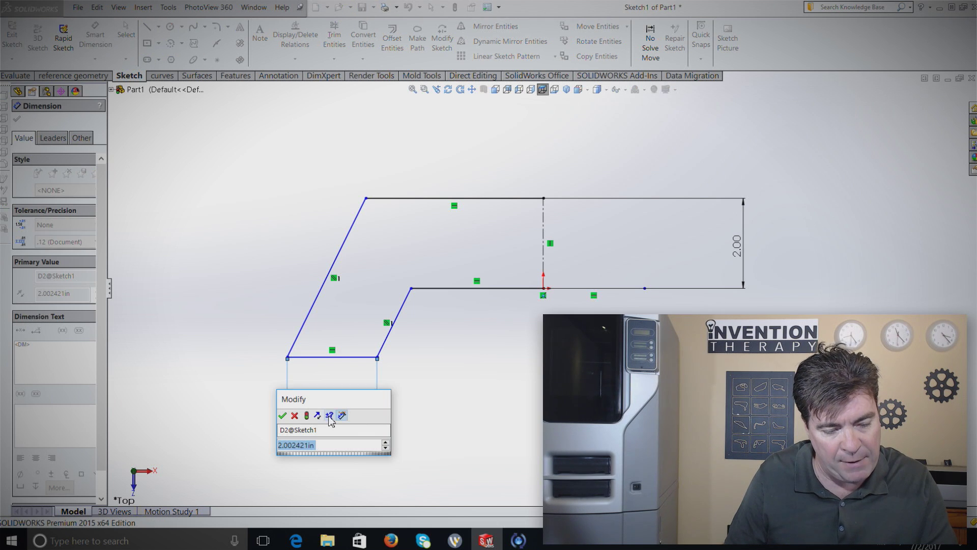
key(Return)
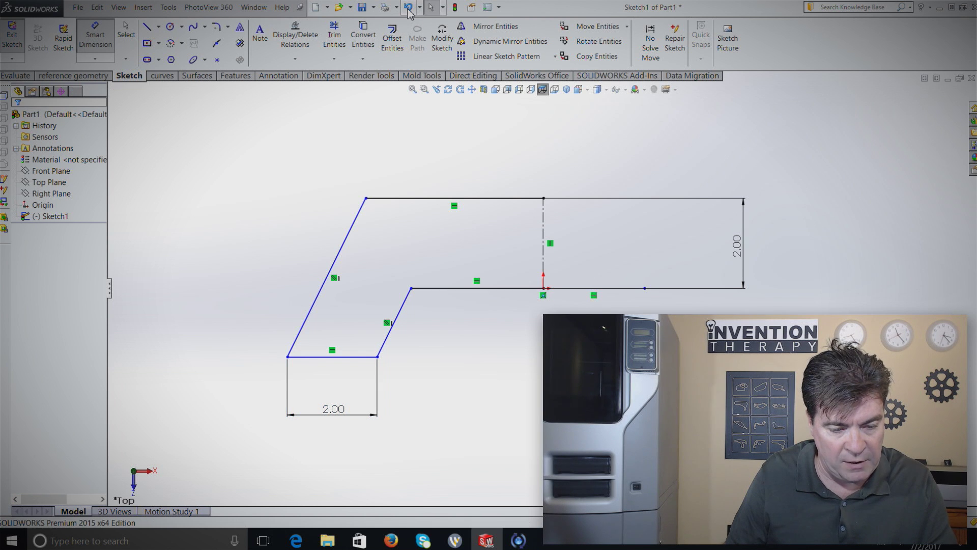
click(408, 7)
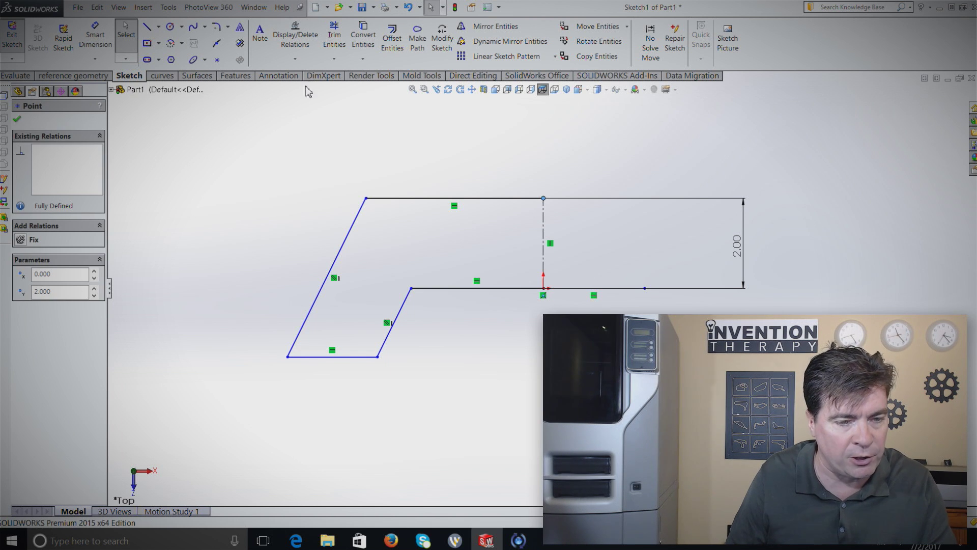
- Add an Equal relation between the profile's lowest horizontal line and the vertical centerline
click(296, 59)
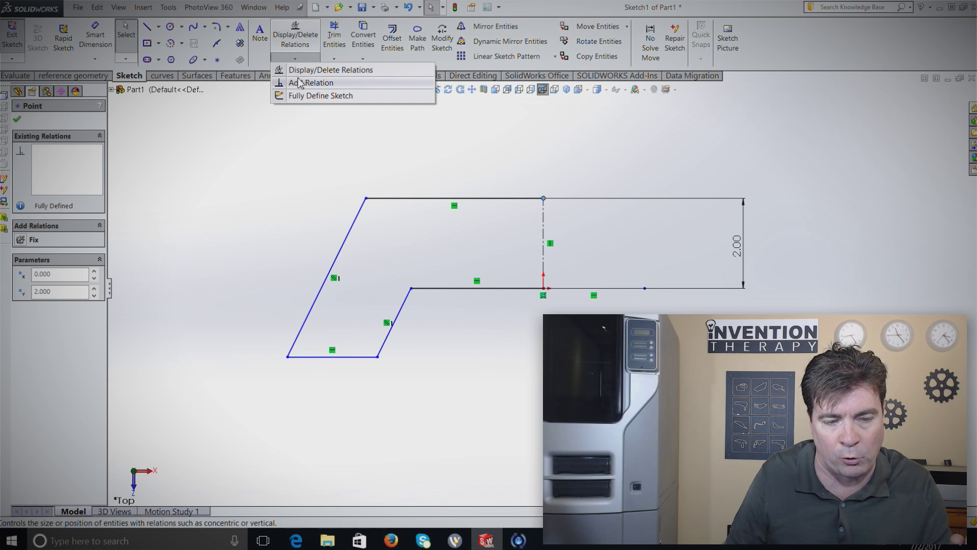
click(297, 83)
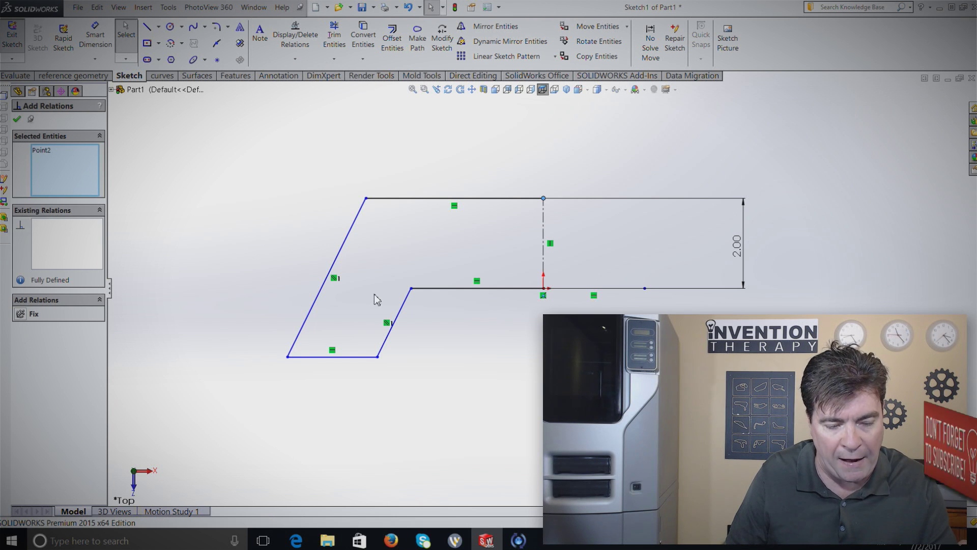
click(362, 357)
right_click(86, 171)
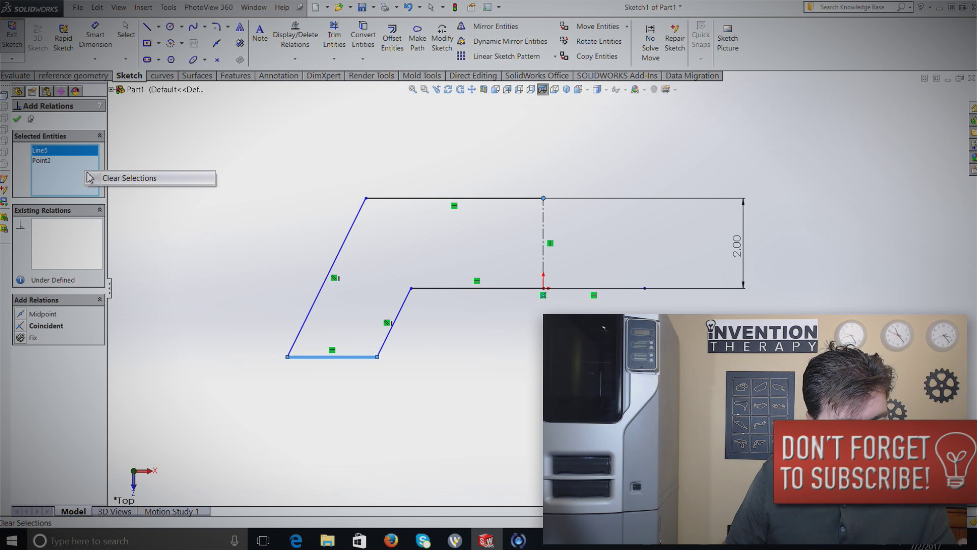
click(134, 178)
click(362, 356)
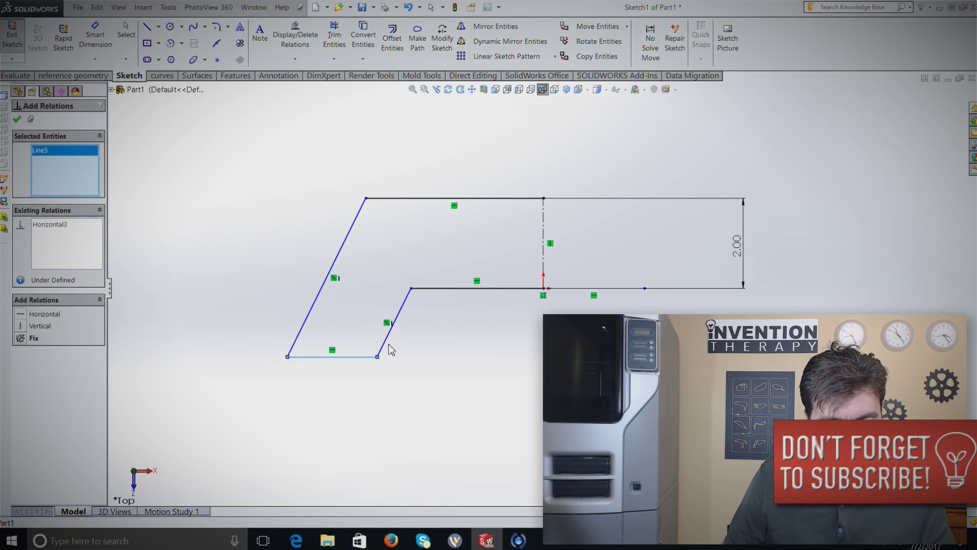
click(544, 229)
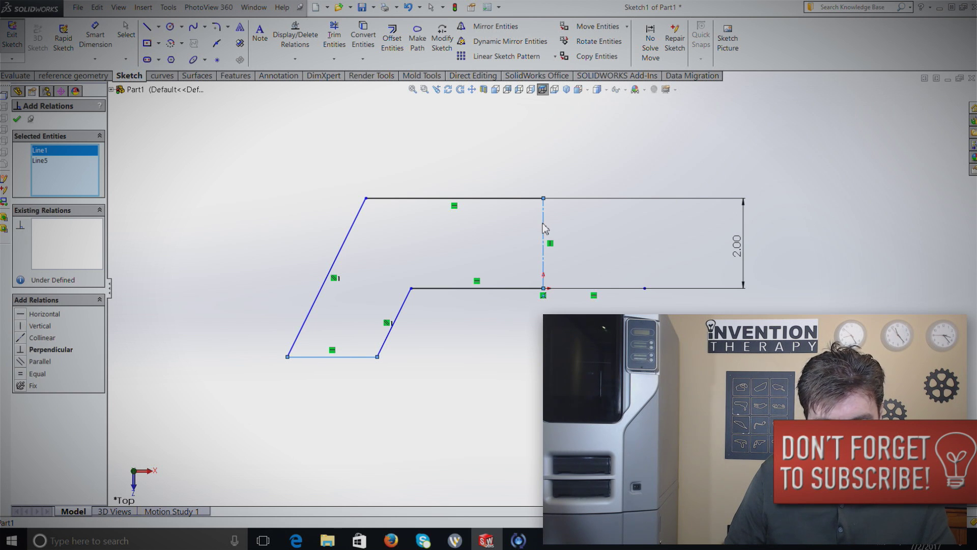
click(21, 374)
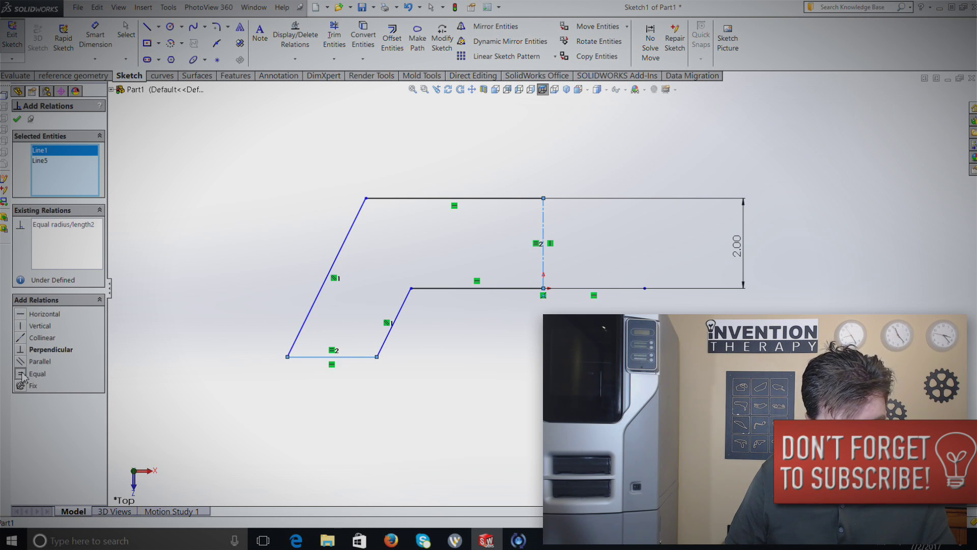
click(18, 120)
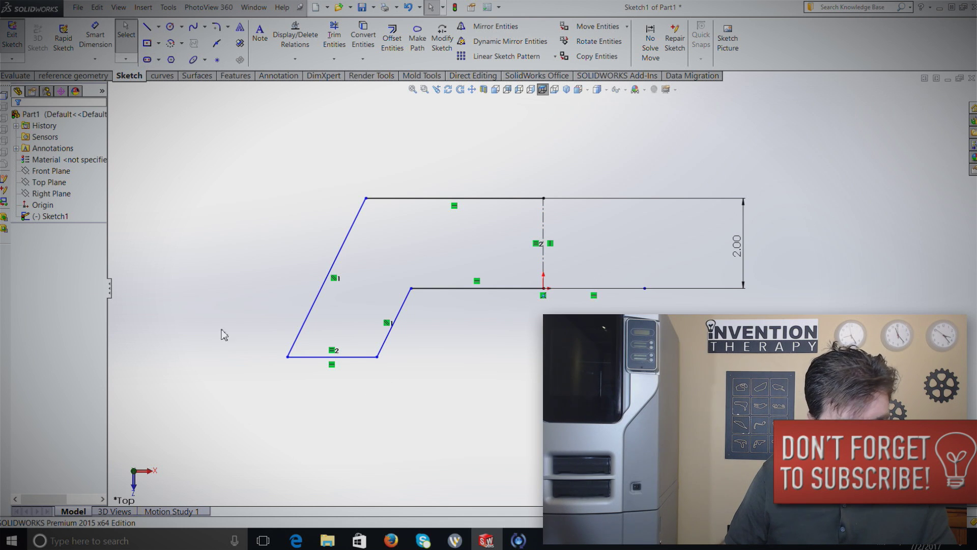
- Move the profile's lower-left corner slightly up and left, to about 5.77 in left of and 1.47 in below the origin
mouse_move(288, 357)
mouse_down()
mouse_move(217, 350)
mouse_move(306, 365)
mouse_move(290, 352)
mouse_move(290, 362)
mouse_move(261, 350)
mouse_move(285, 356)
mouse_up()
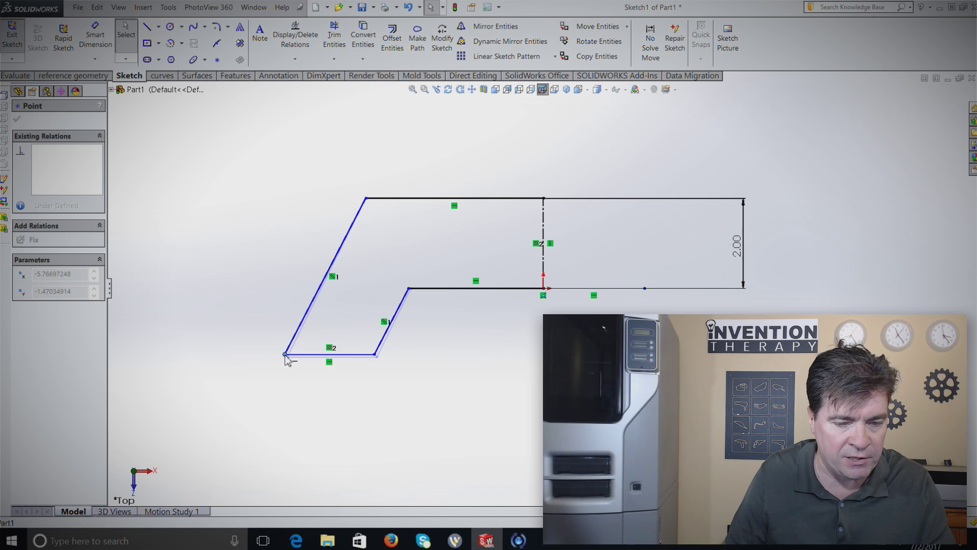
click(209, 275)
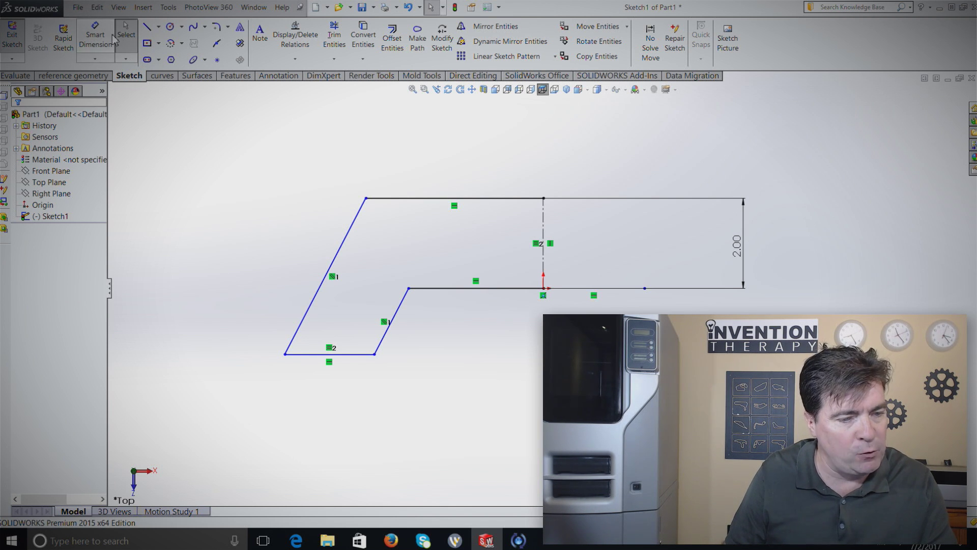
click(95, 36)
click(542, 227)
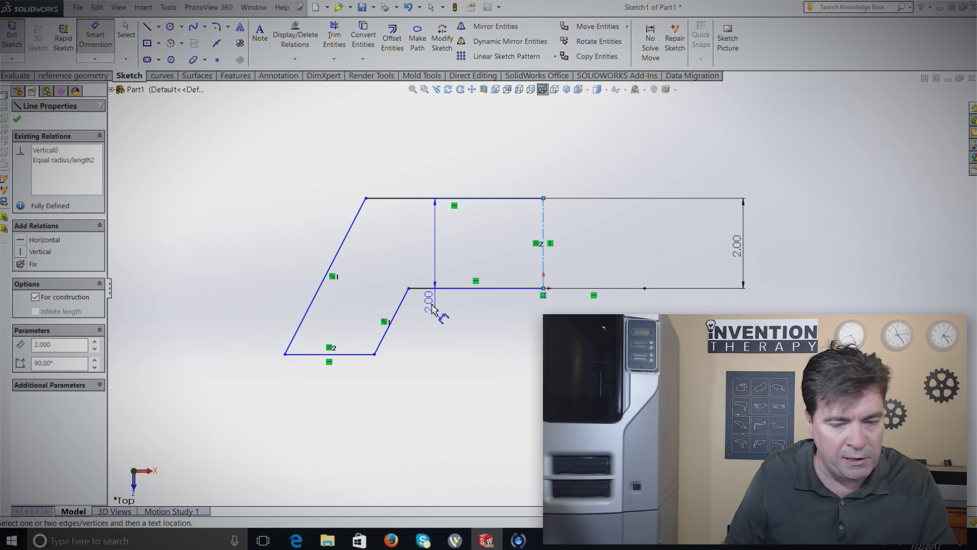
click(286, 355)
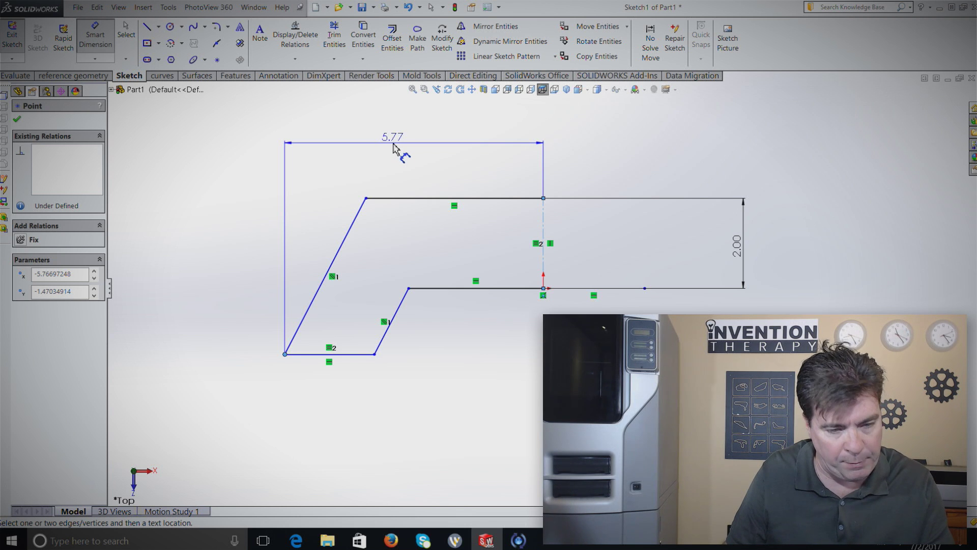
key(Escape)
key(Escape)
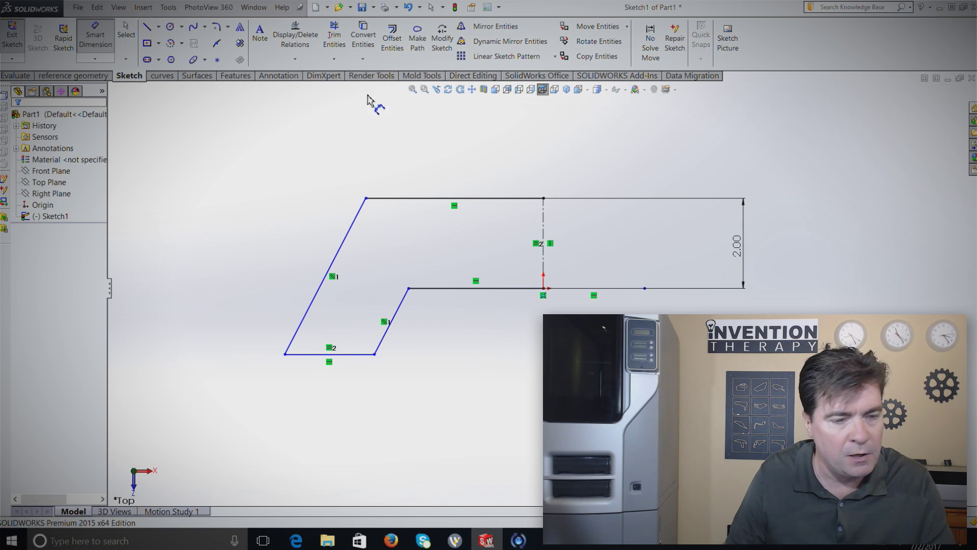
- Dimension the length of the upper horizontal line as 4 in, placing the dimension above it
click(480, 199)
click(498, 151)
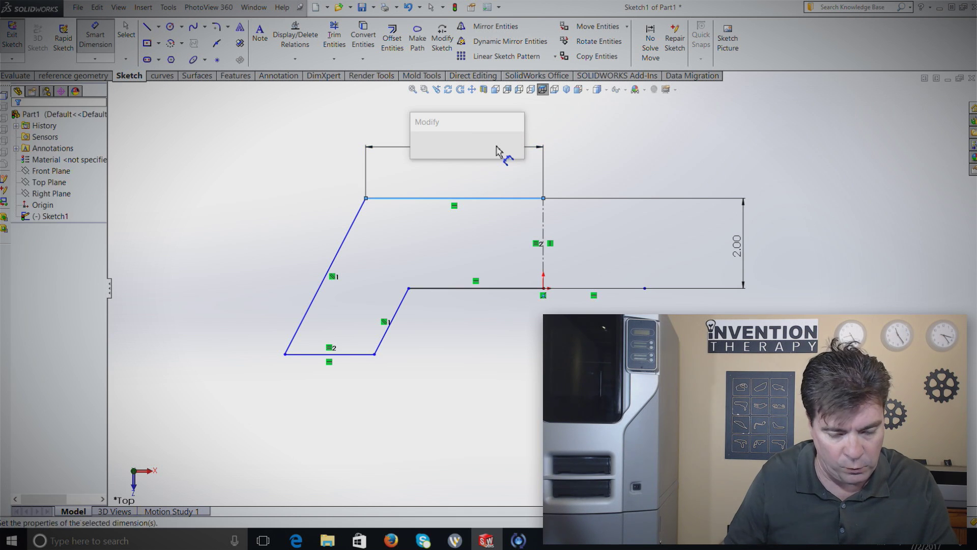
text(4)
key(Return)
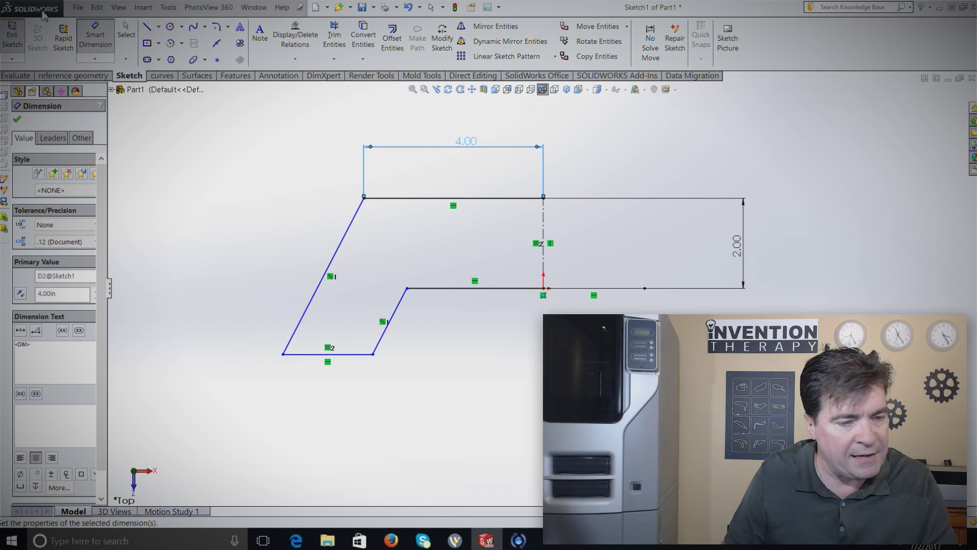
click(414, 200)
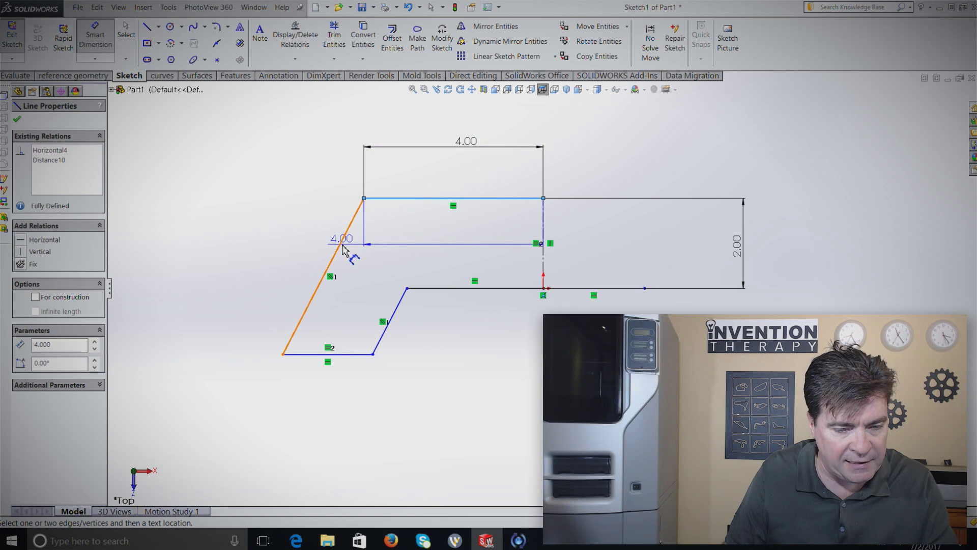
click(344, 249)
click(482, 236)
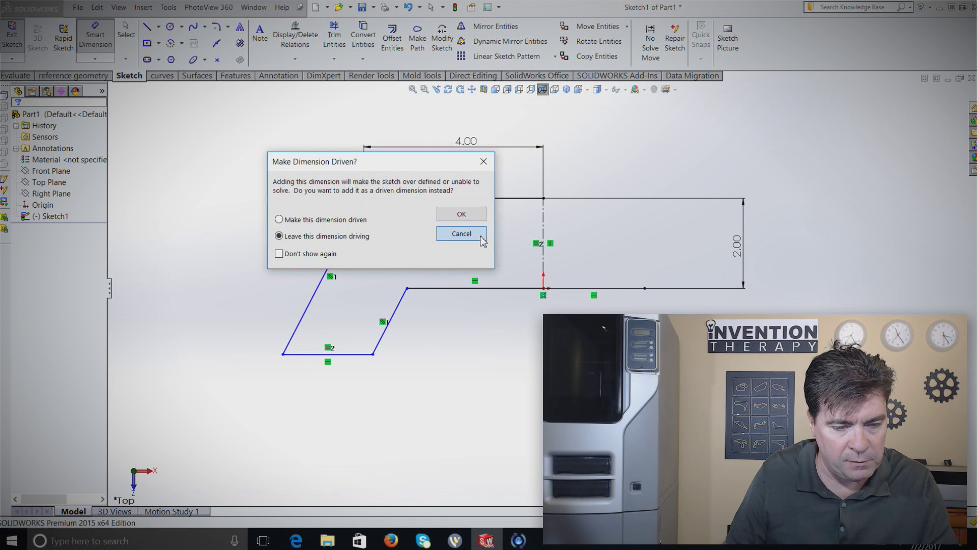
- Dimension the angle between the upper horizontal line and the outer slanted line as 120°
click(408, 198)
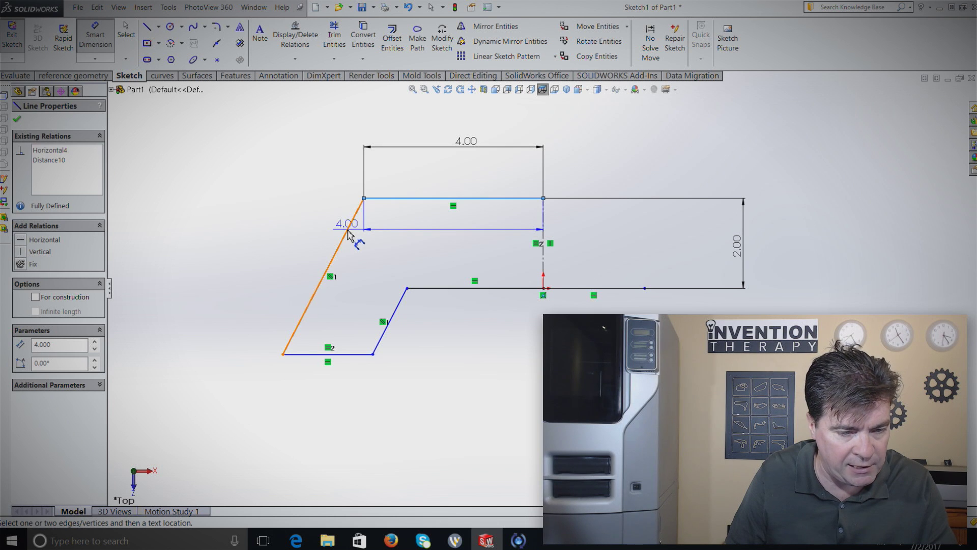
click(351, 222)
click(405, 249)
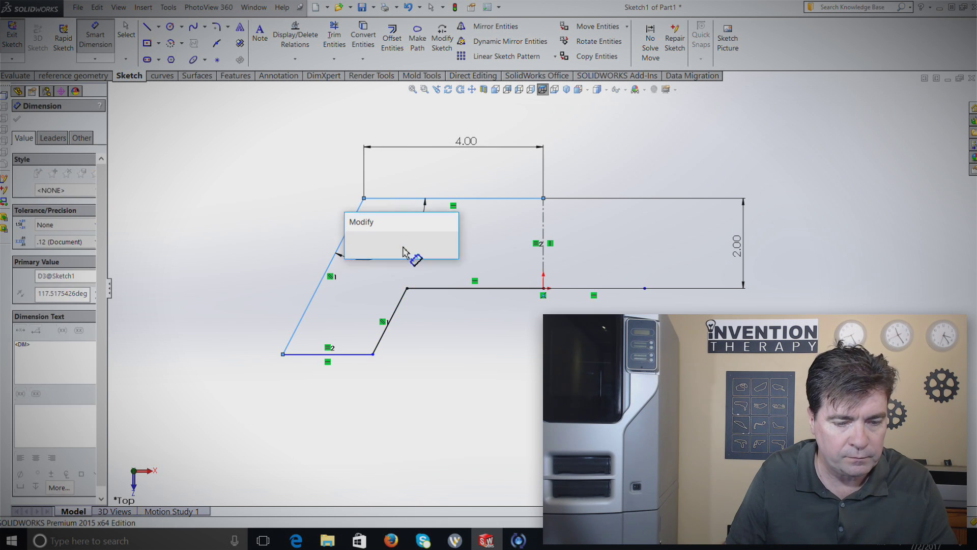
text(120)
key(Return)
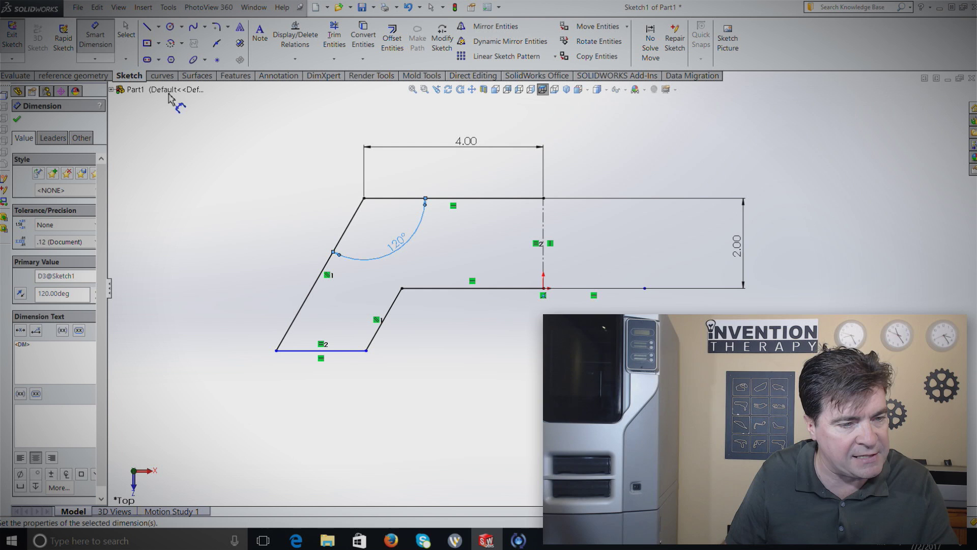
- Move the profile's lowest horizontal line slightly downward along the slanted lines' direction
click(131, 29)
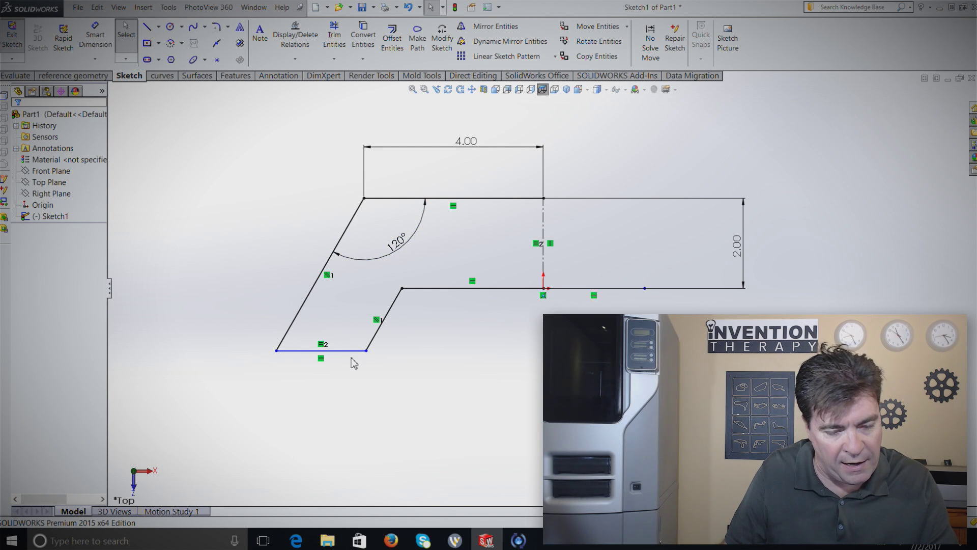
drag(350, 356, 449, 360)
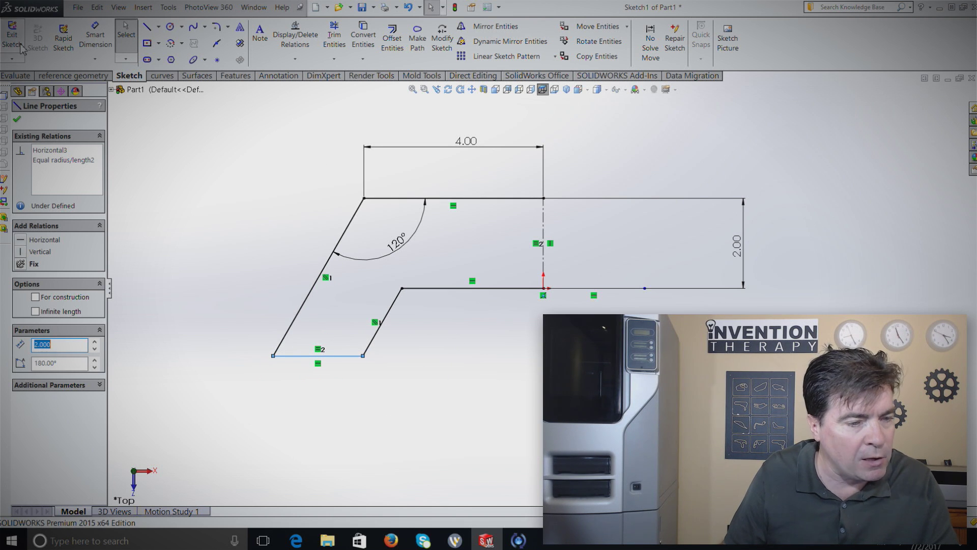
- Dimension the vertical distance between the inner horizontal line and the lowest horizontal line as 1.5 in, placing it outside the slanted leg
click(94, 46)
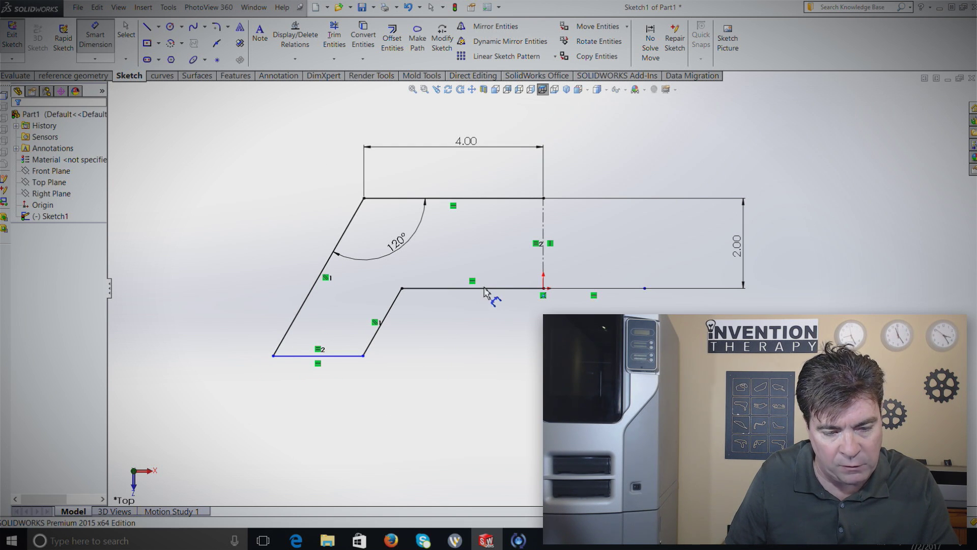
click(482, 289)
click(316, 356)
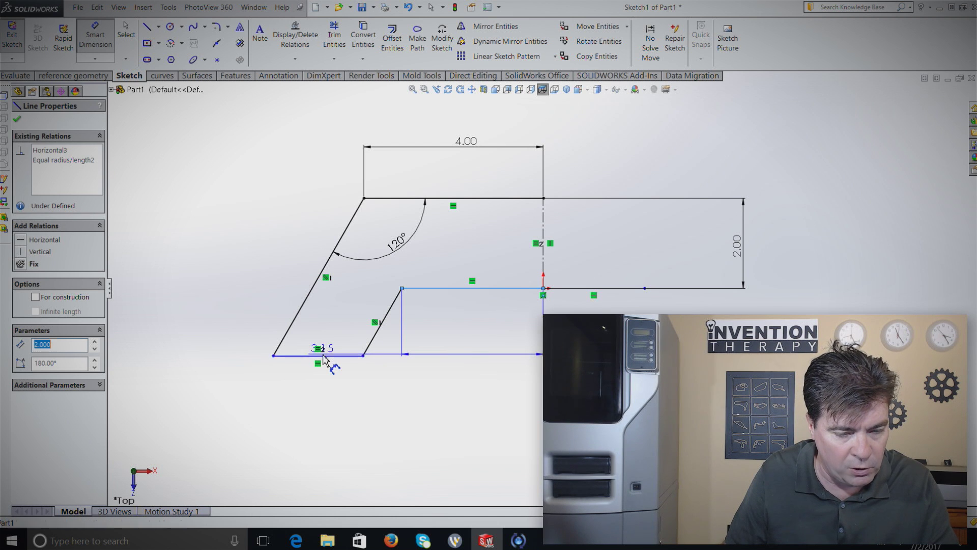
click(210, 321)
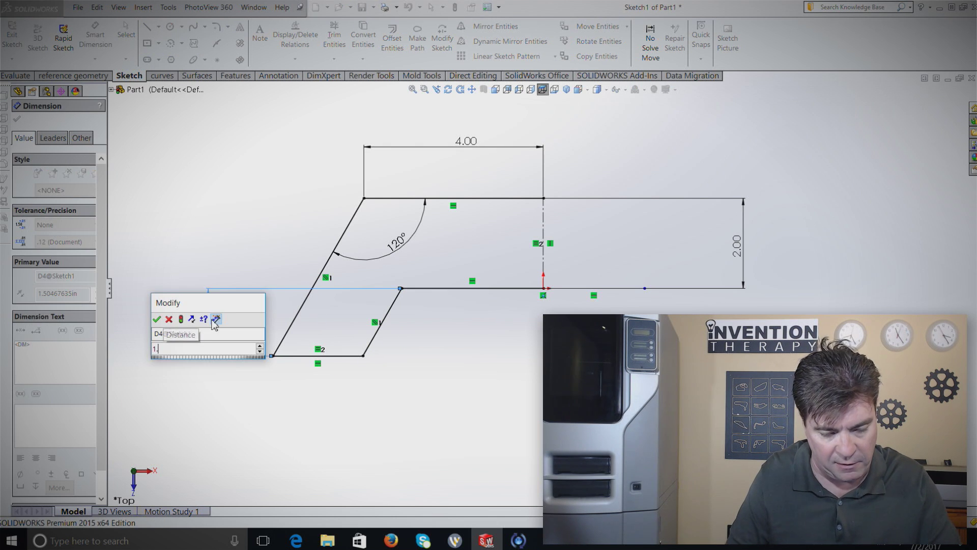
key(Return)
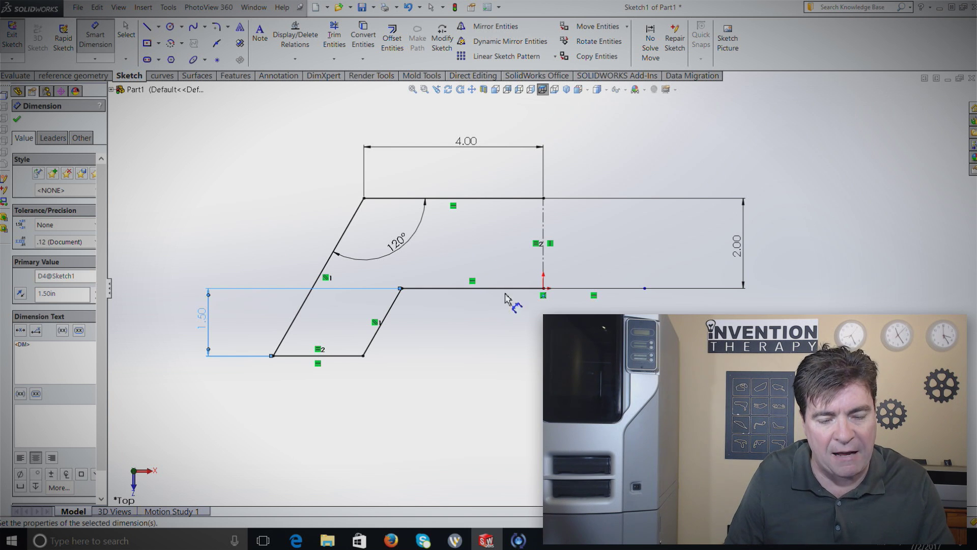
click(126, 31)
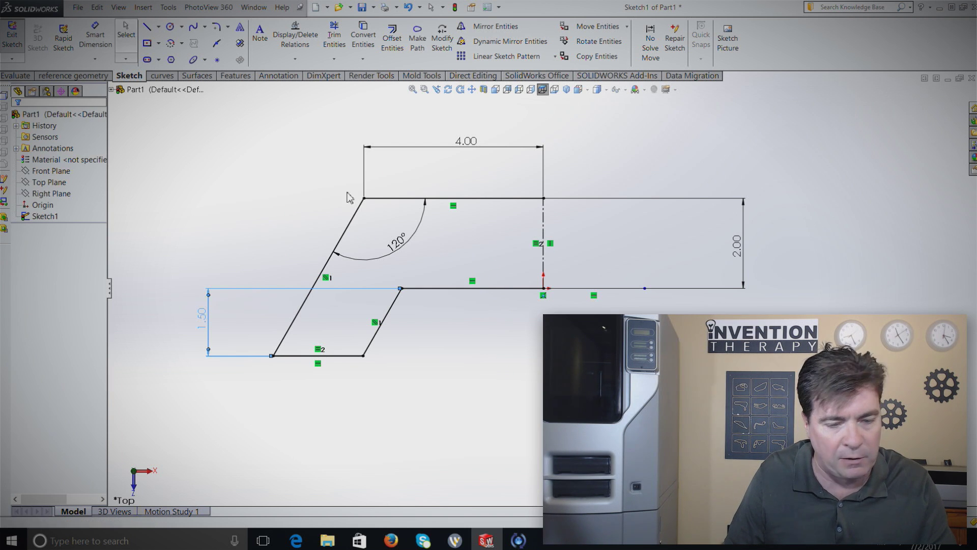
click(363, 198)
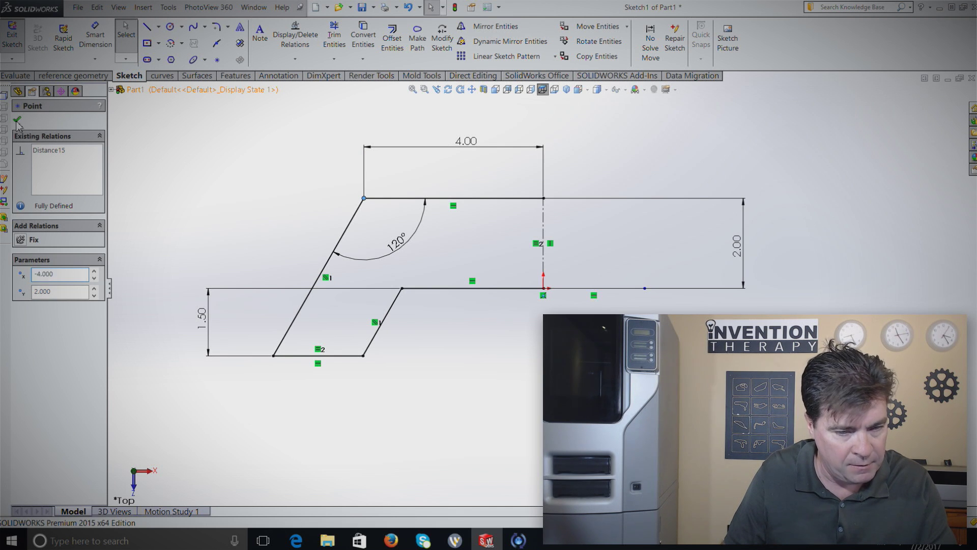
click(16, 118)
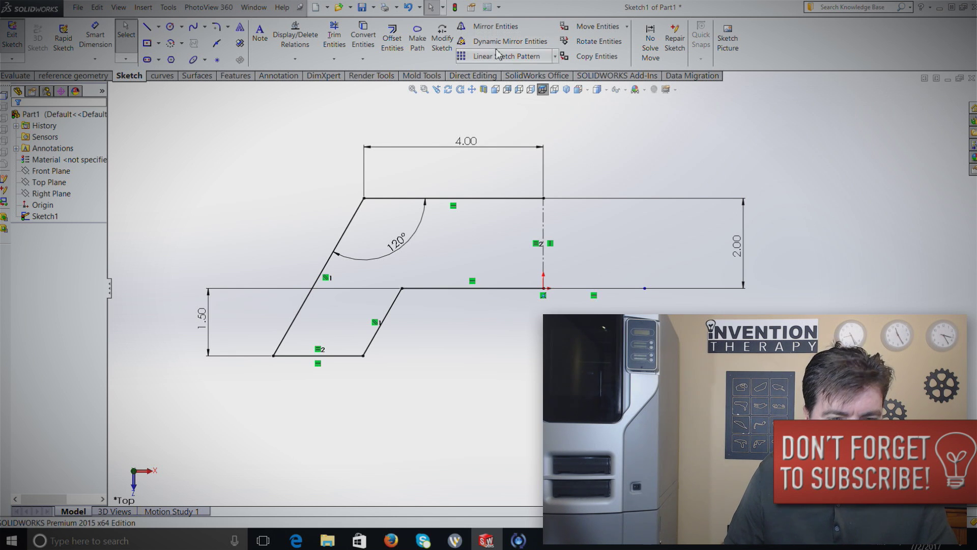
- Mirror the profile's five solid lines about the vertical centerline, keeping the originals
click(492, 27)
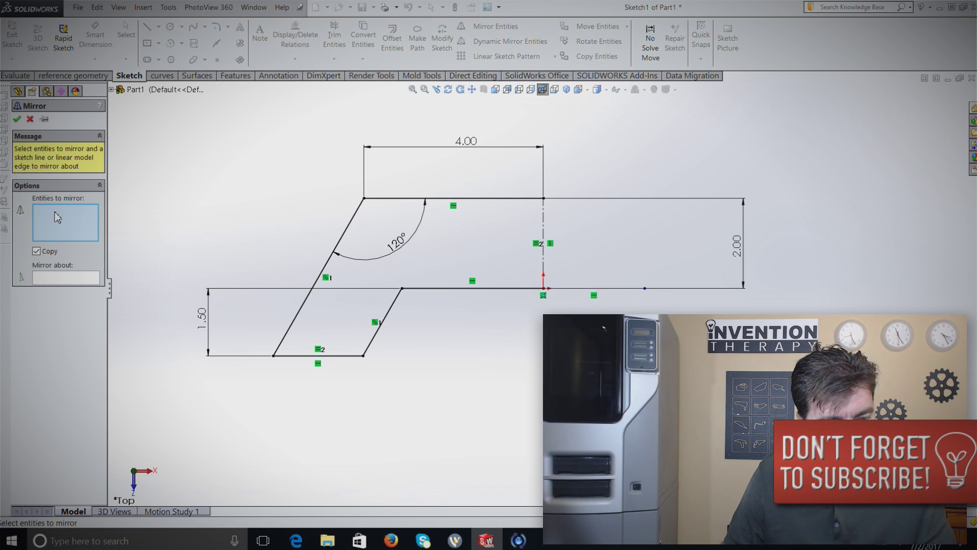
click(324, 279)
click(356, 356)
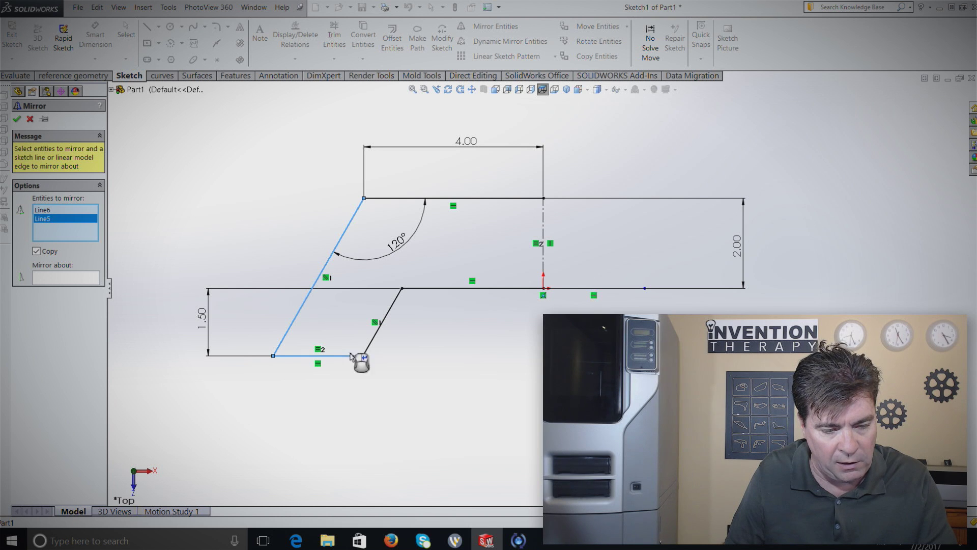
click(377, 336)
click(498, 289)
click(493, 200)
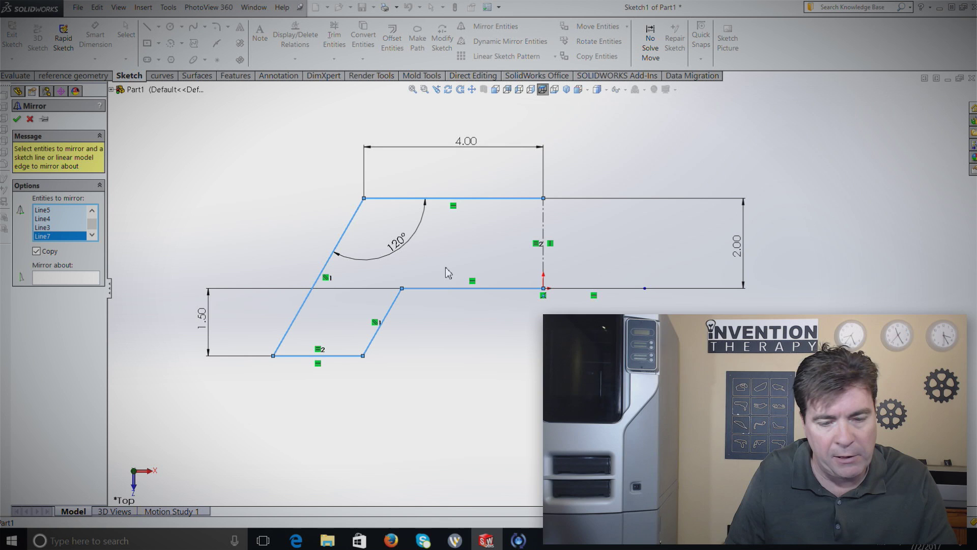
click(545, 216)
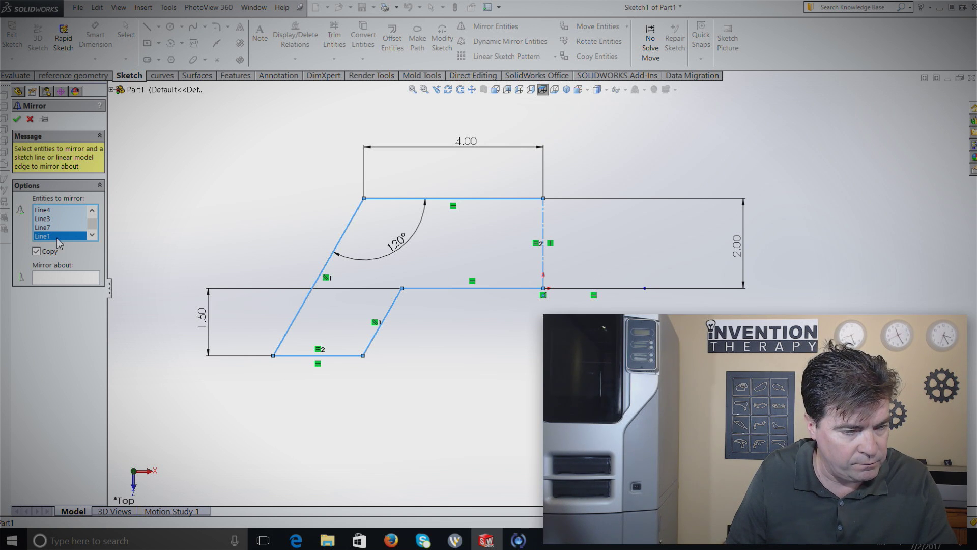
click(59, 280)
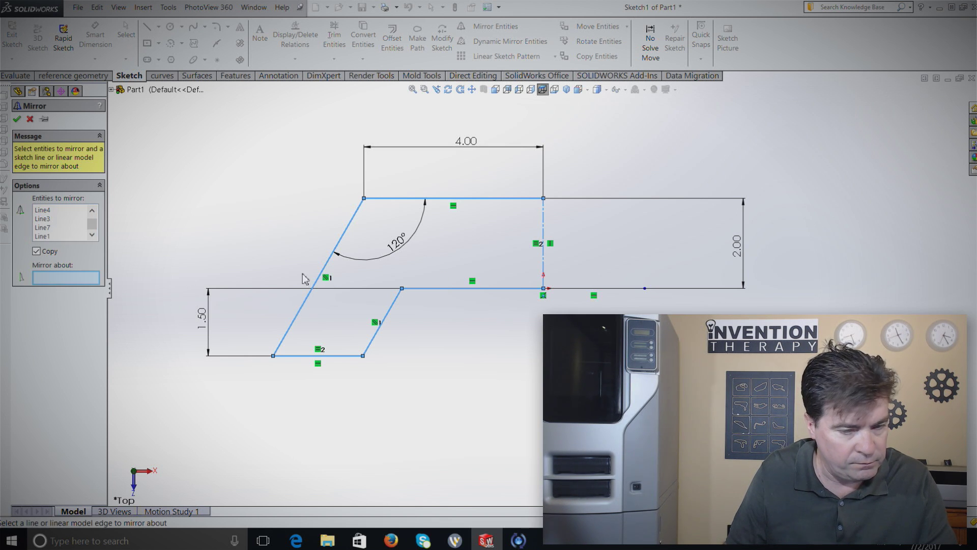
click(545, 233)
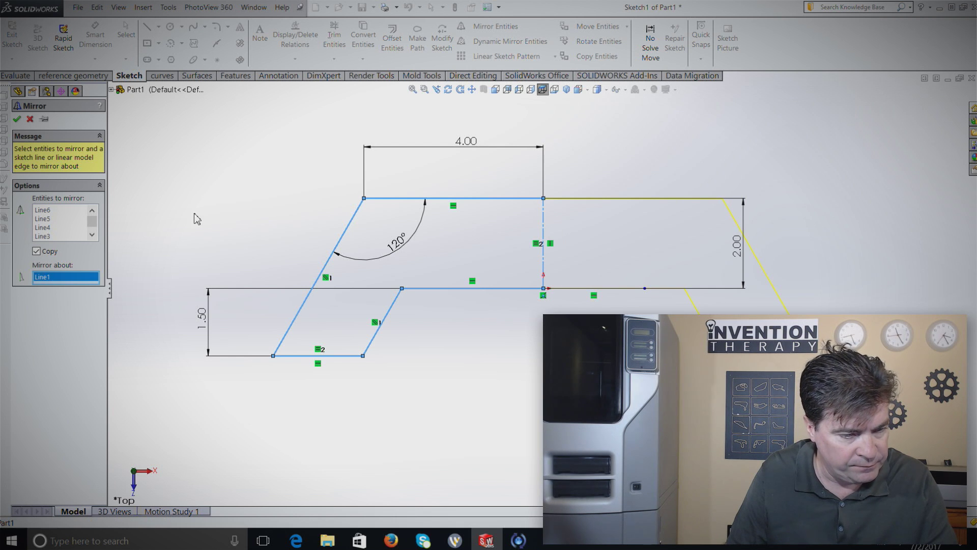
click(93, 236)
click(92, 211)
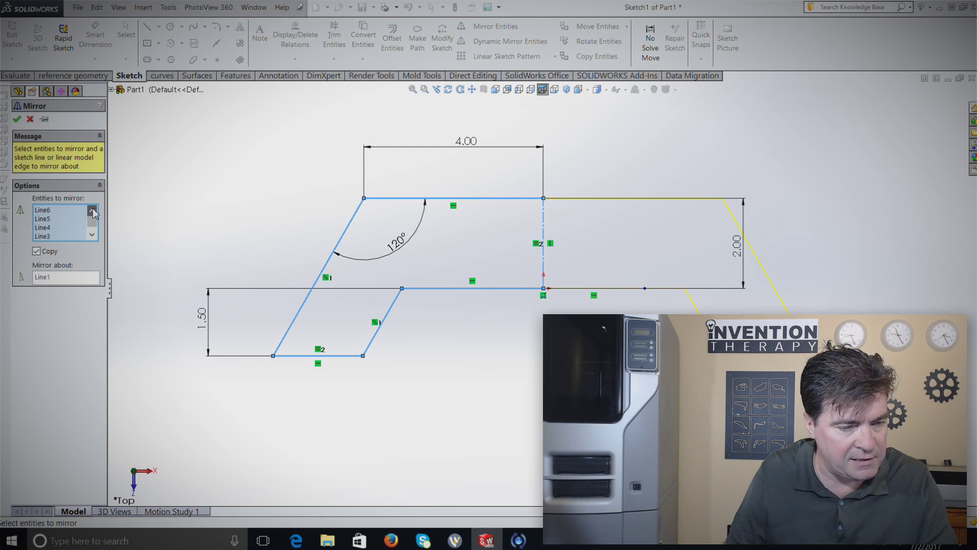
click(16, 119)
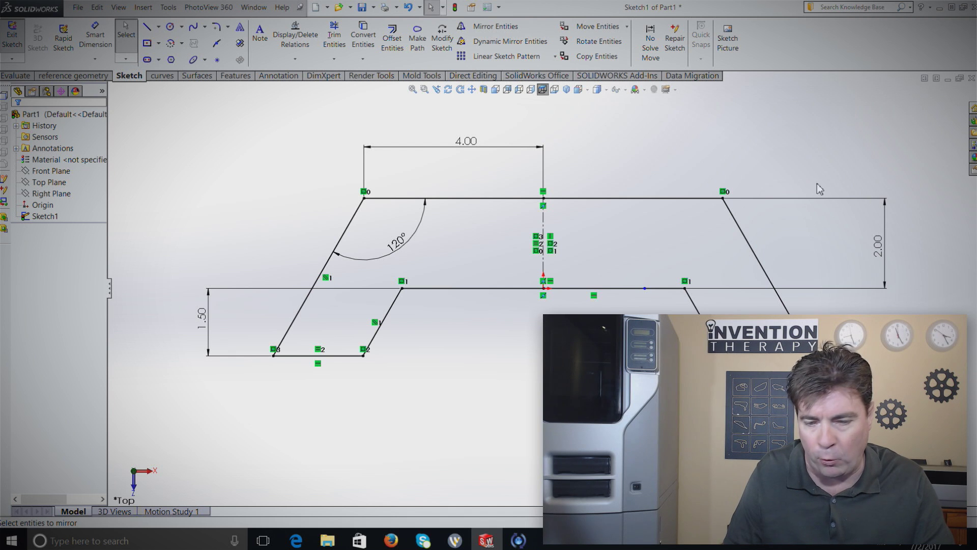
- Move the 2 in height dimension inside the profile, just right of the vertical centerline
drag(891, 263, 606, 253)
key(Escape)
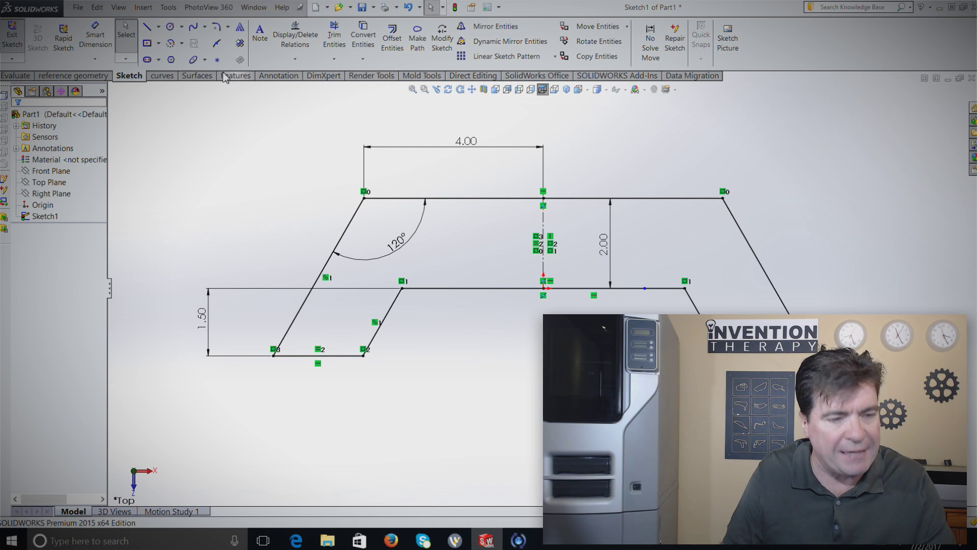
click(240, 43)
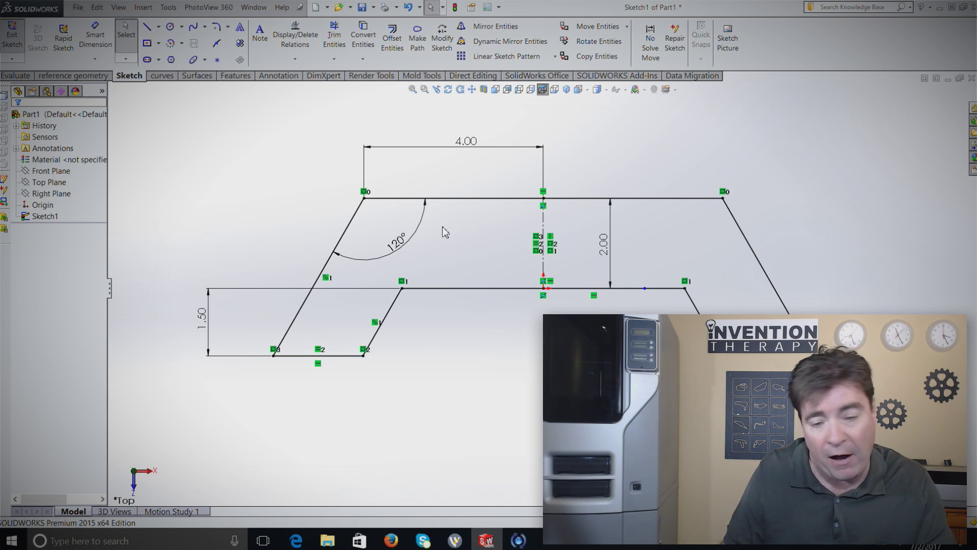
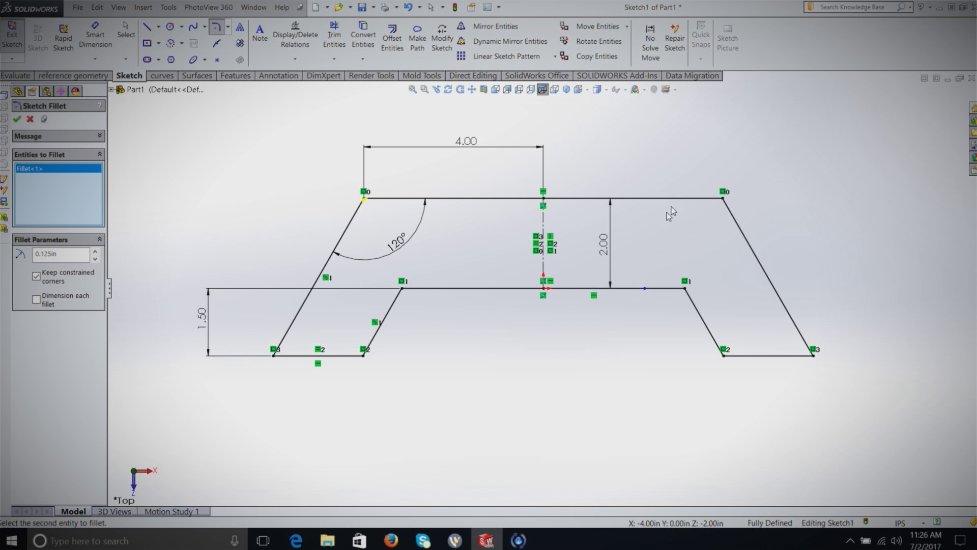
- Apply 0.125 in sketch fillets to the profile's two upper outer corners and two inner corners, keeping constrained corners
click(725, 202)
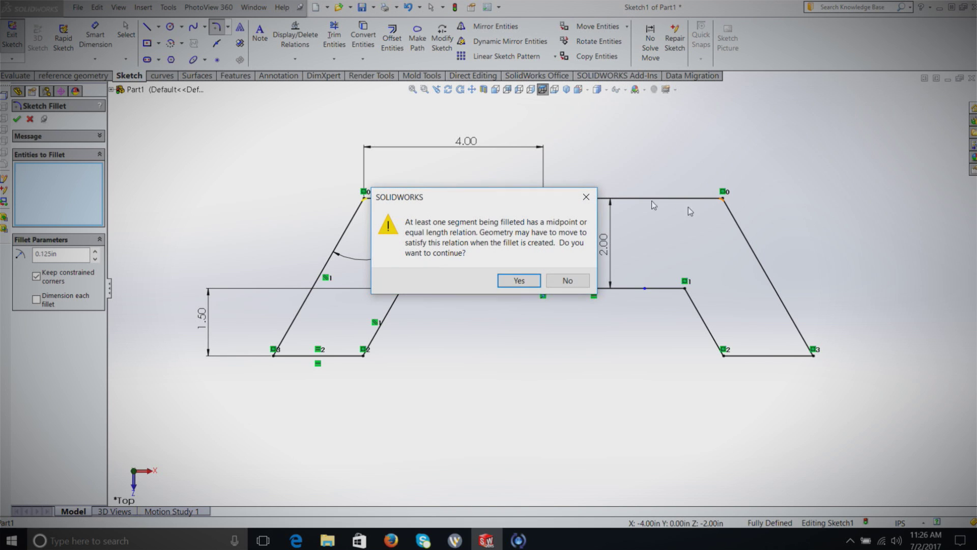
click(519, 281)
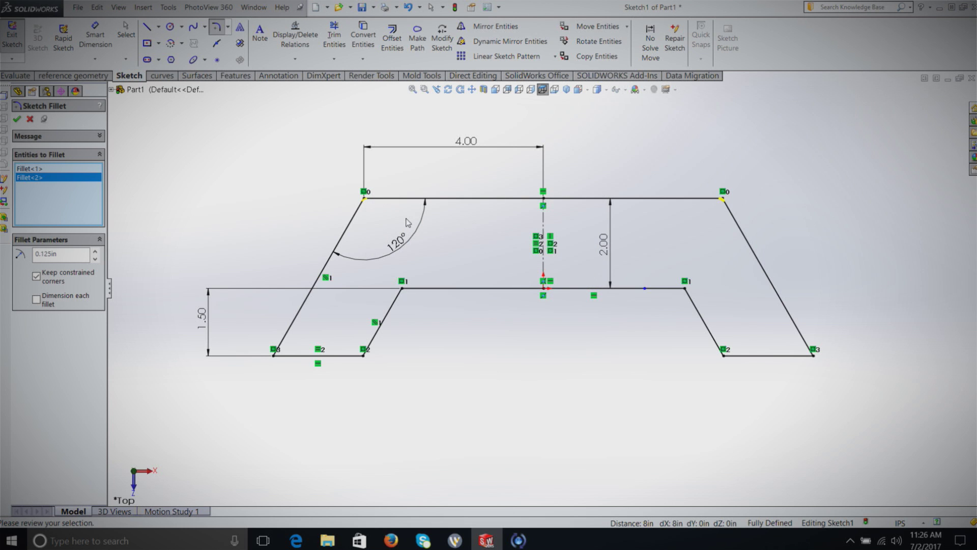
scroll(482, 279, down, 5)
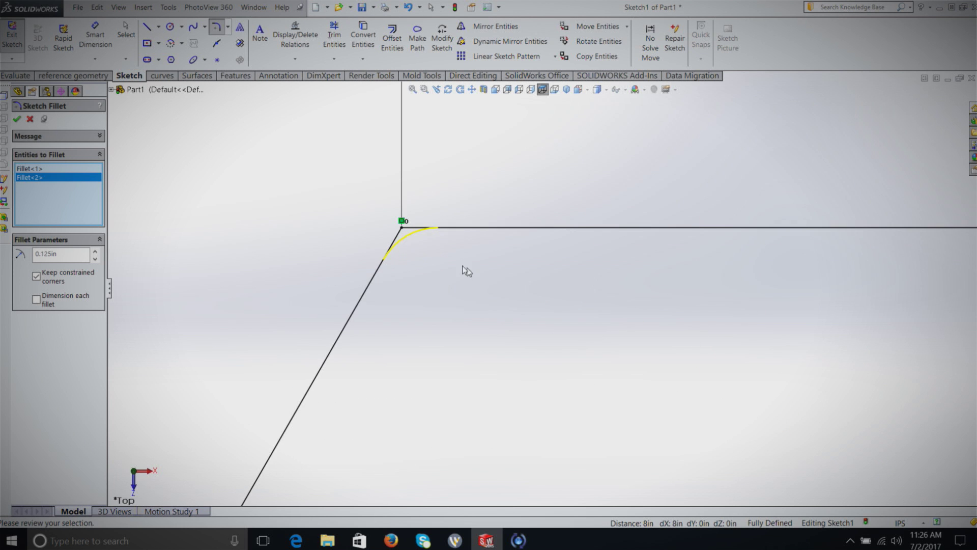
scroll(498, 279, up, 8)
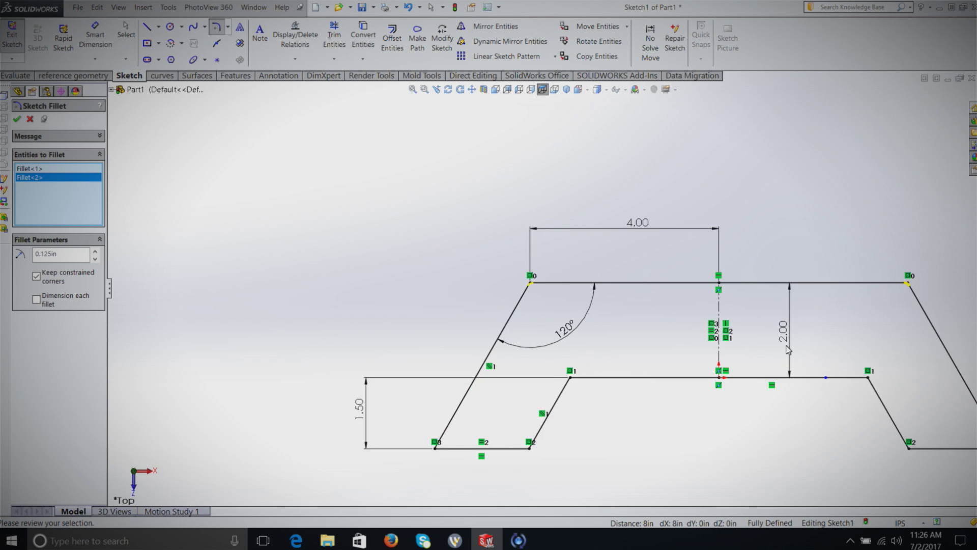
scroll(717, 356, down, 3)
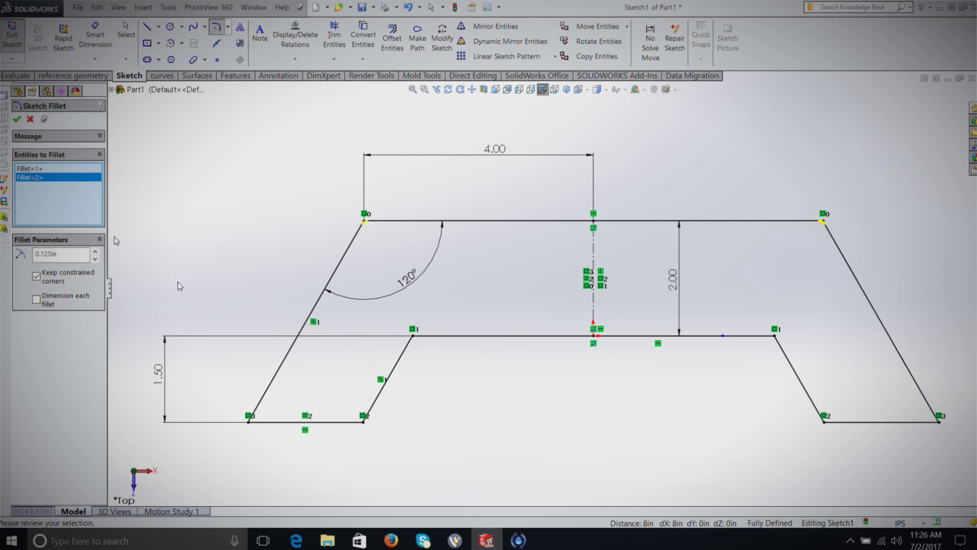
click(413, 336)
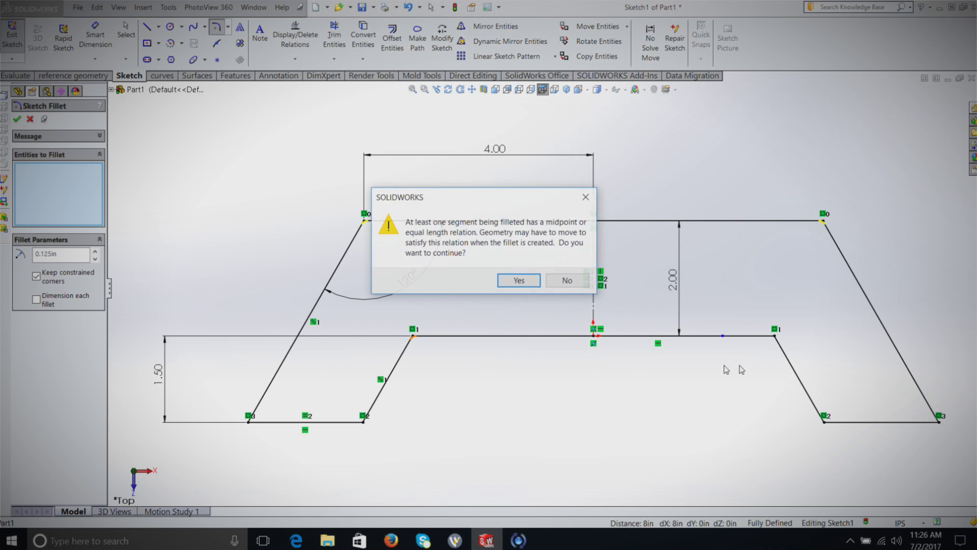
click(519, 280)
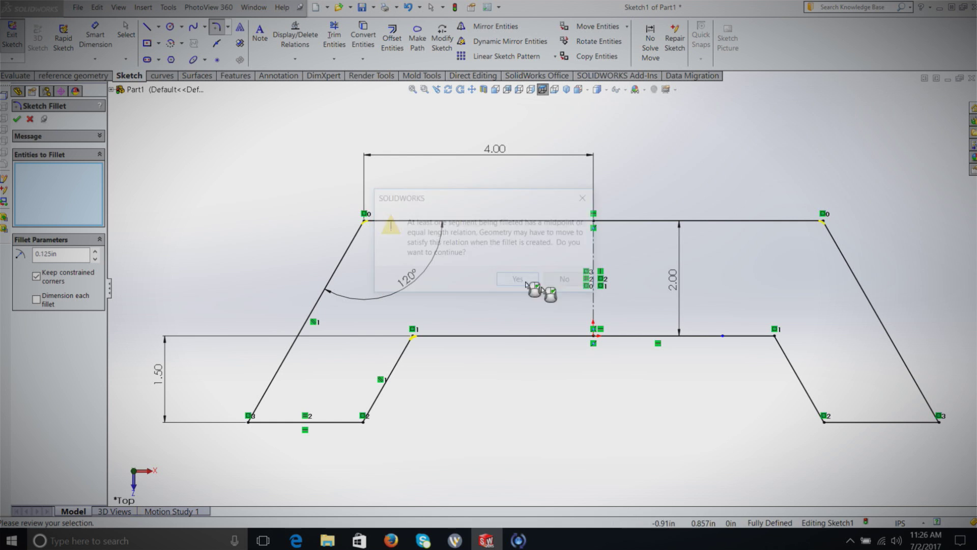
click(774, 337)
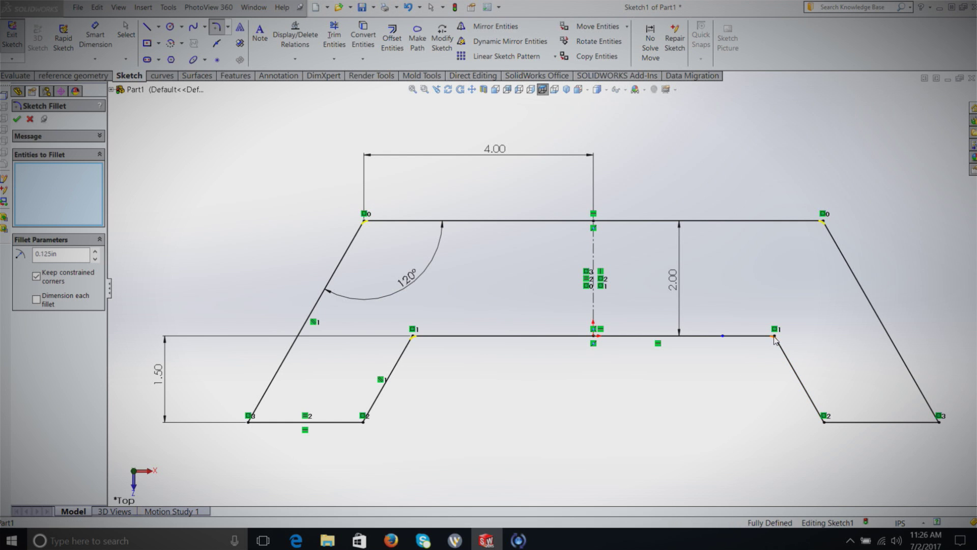
click(517, 285)
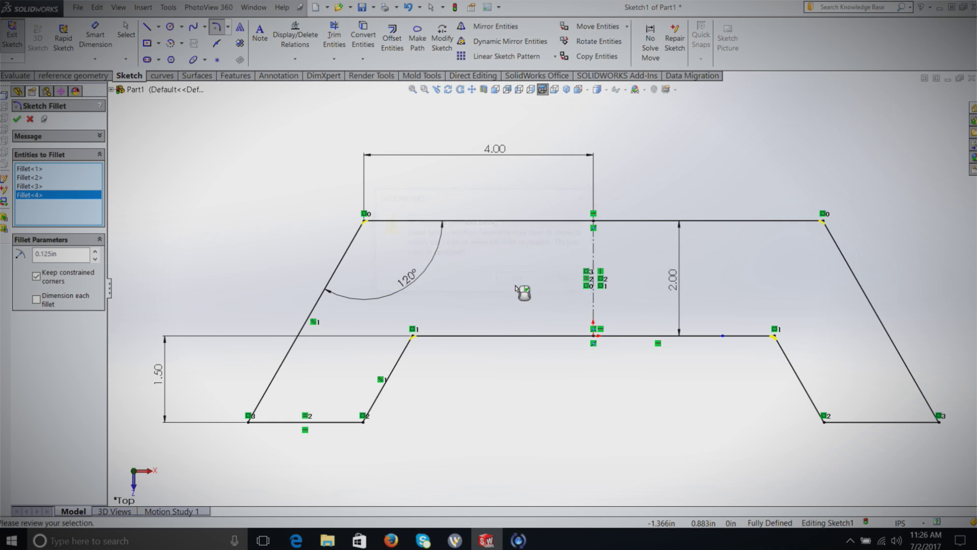
click(18, 120)
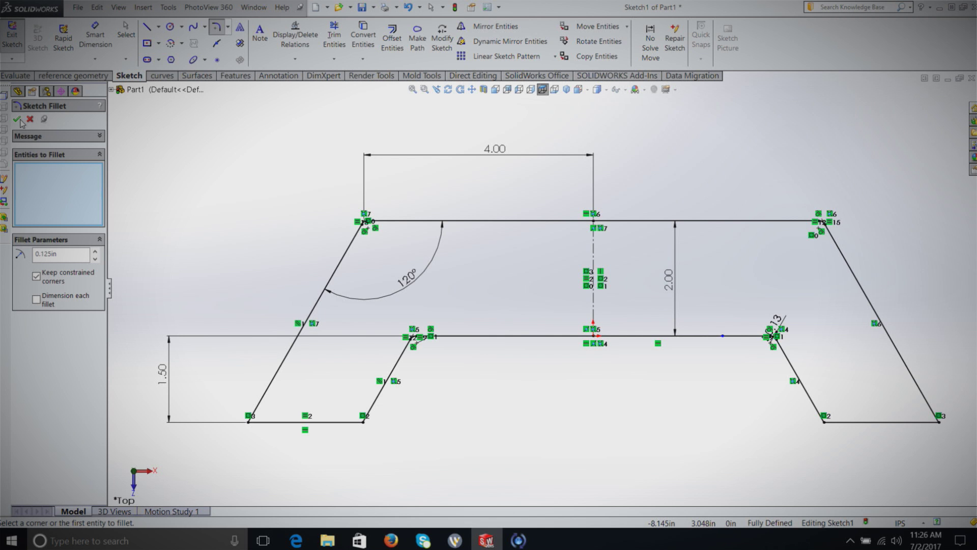
- Examine the filleted upper-left corner up close, including its virtual sharp, and review the whole profile
scroll(387, 225, down, 6)
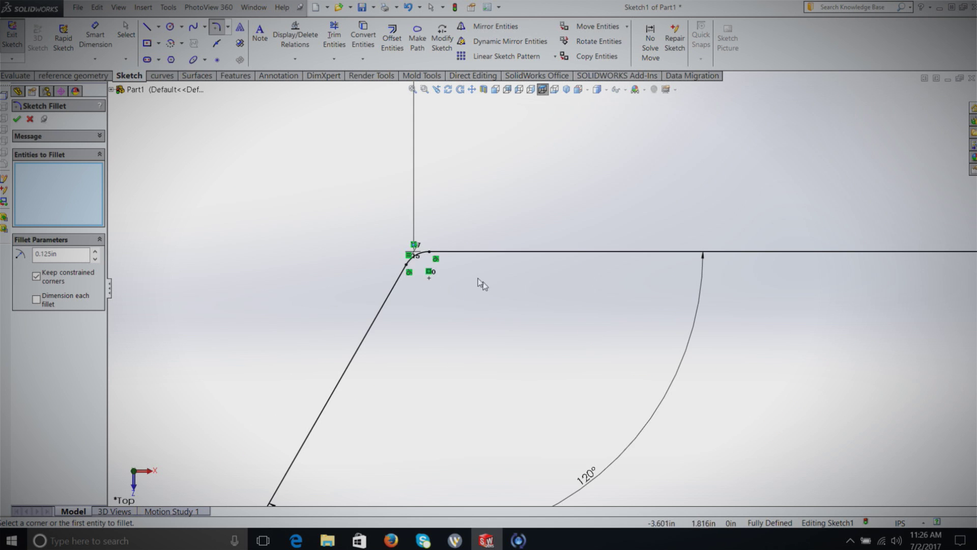
scroll(433, 251, down, 3)
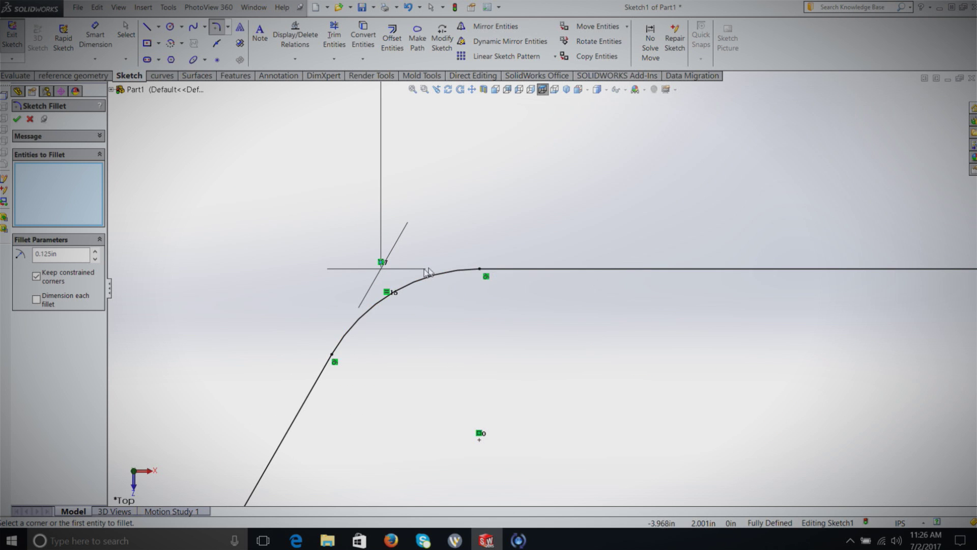
scroll(395, 273, down, 5)
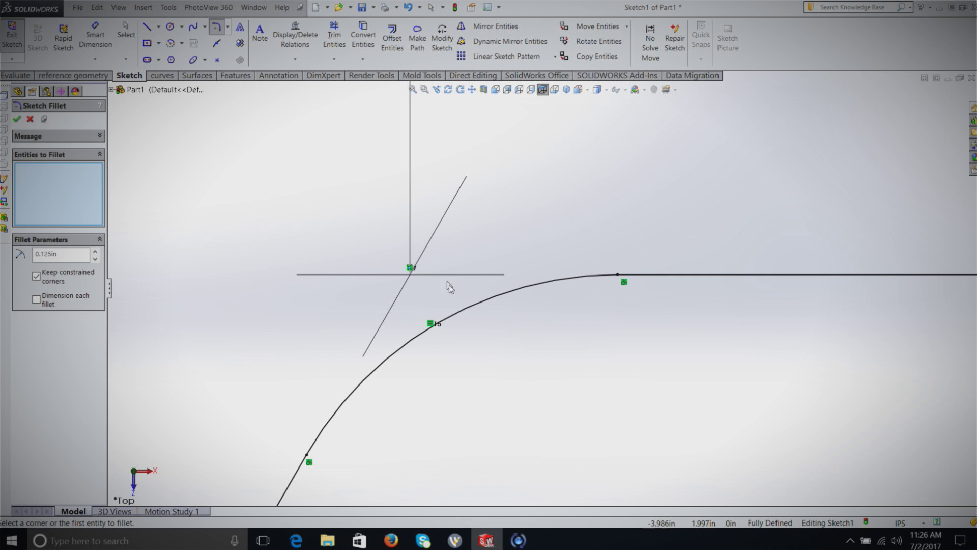
scroll(450, 286, up, 8)
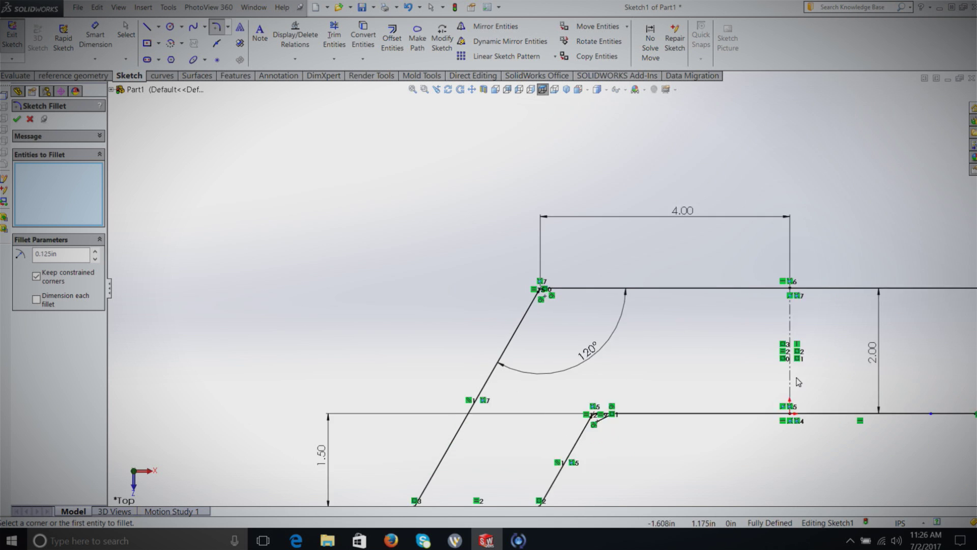
scroll(822, 364, up, 3)
scroll(834, 331, down, 2)
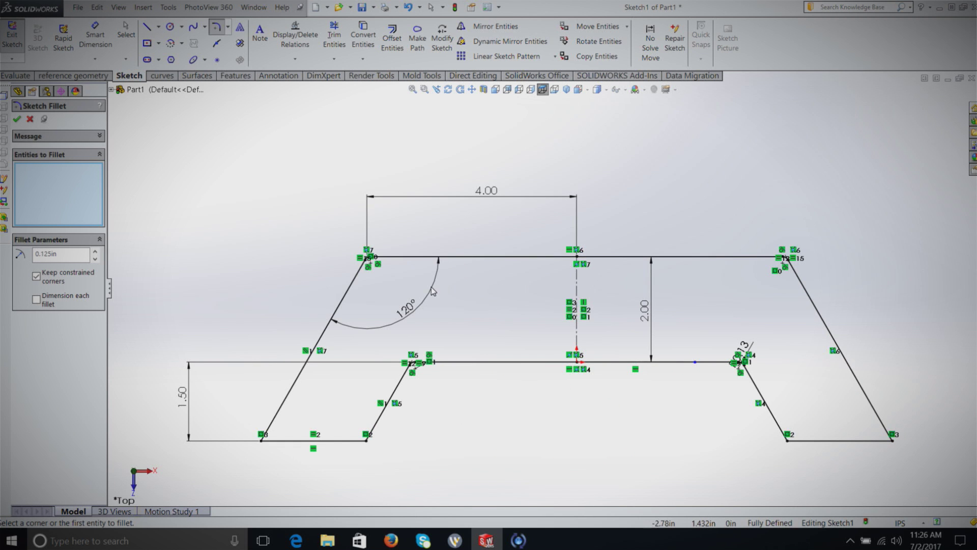
scroll(432, 291, down, 2)
scroll(566, 331, up, 3)
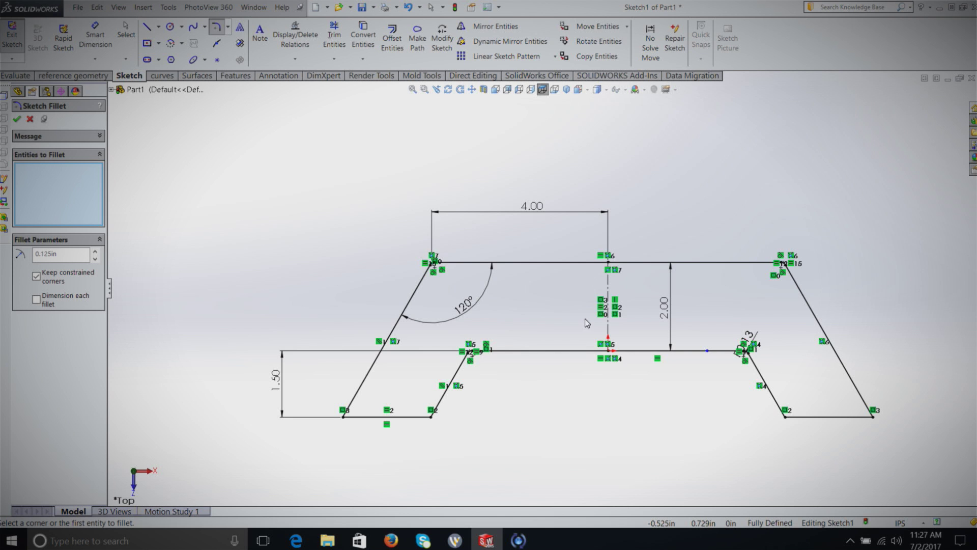
ctrl+middle_drag(766, 328, 570, 246)
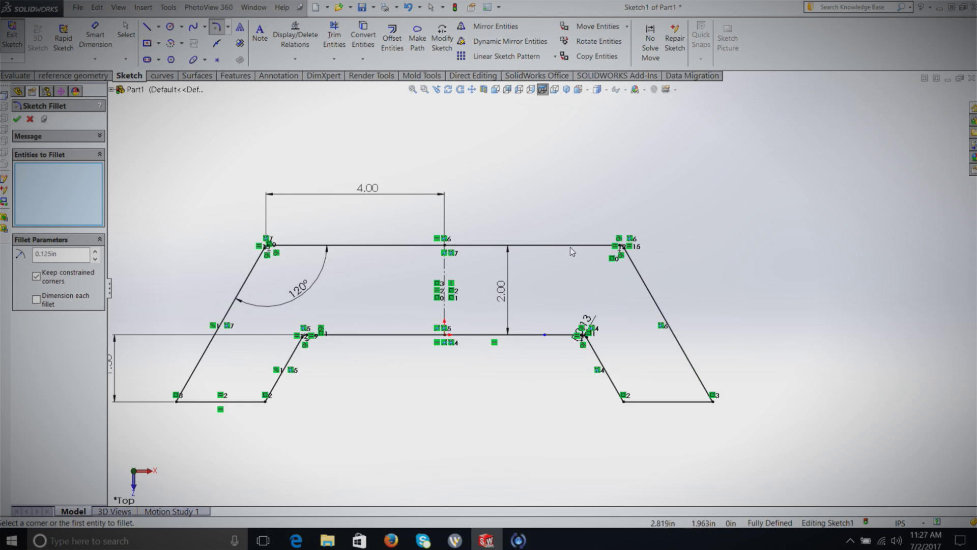
- Inspect the upper-left fillet and the dimensioned left half at several magnifications, ending with the full profile in view
scroll(515, 245, up, 1)
scroll(439, 243, down, 2)
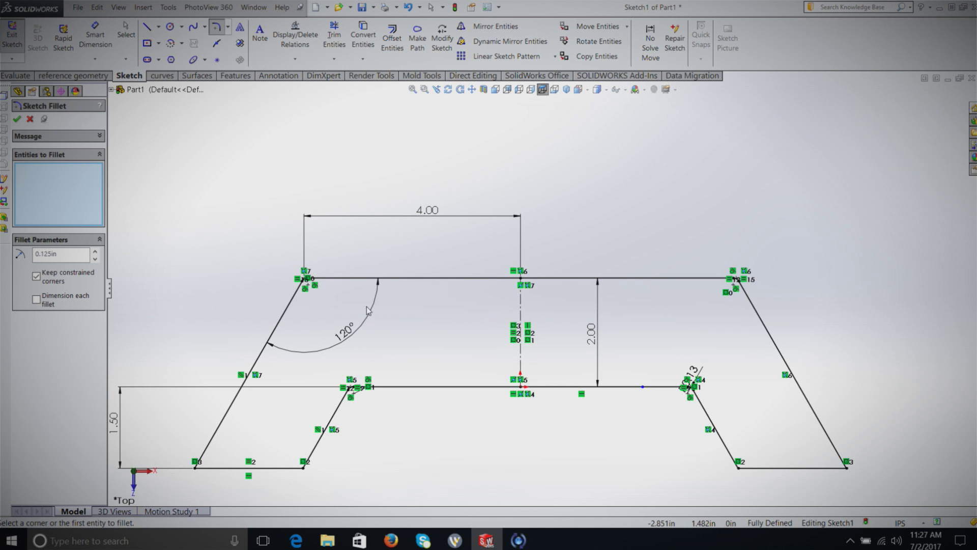
scroll(369, 311, down, 1)
scroll(374, 311, up, 2)
scroll(436, 319, down, 4)
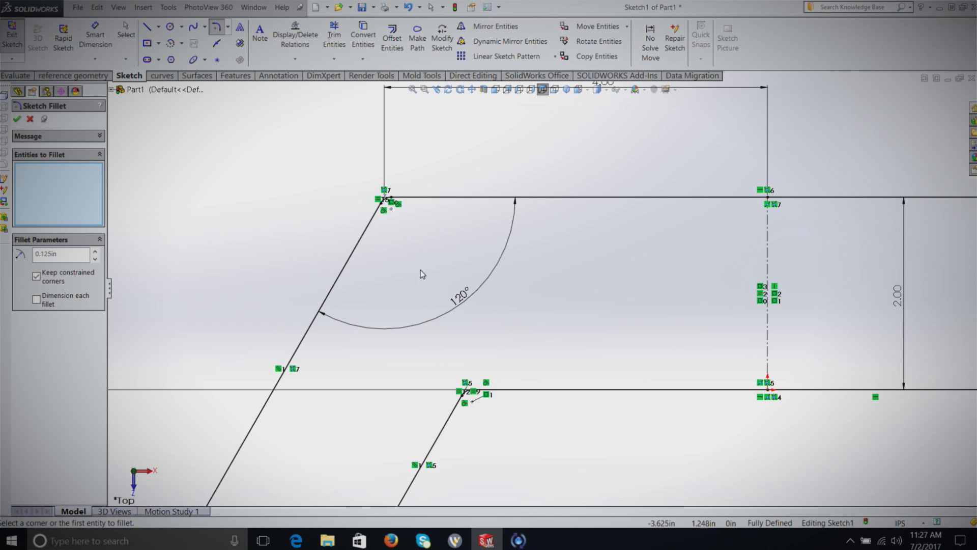
scroll(421, 269, up, 3)
scroll(928, 314, up, 1)
scroll(757, 319, down, 3)
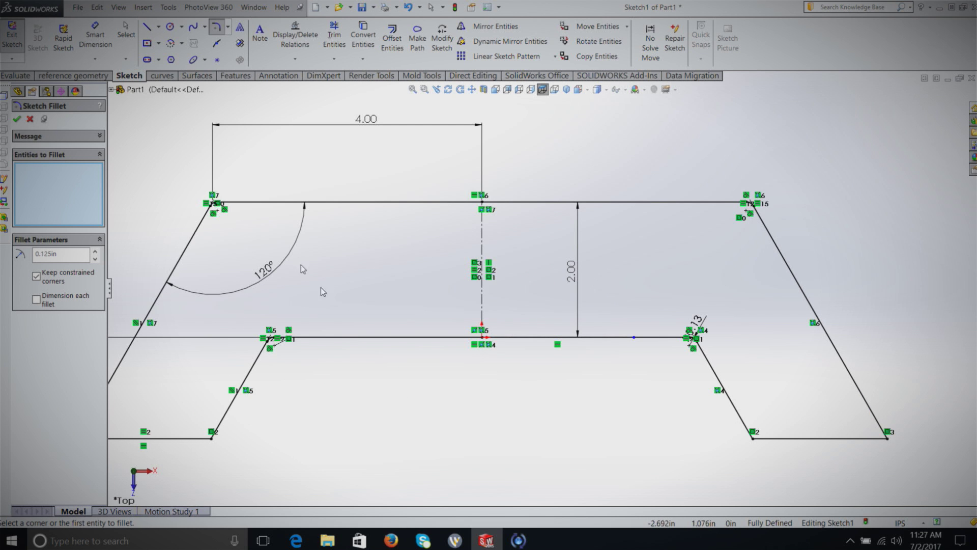
scroll(239, 214, down, 5)
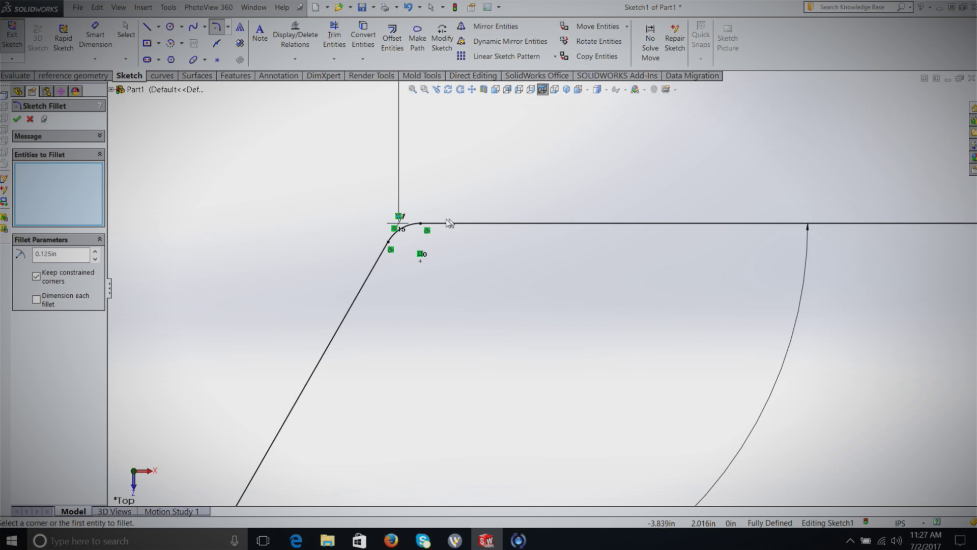
scroll(682, 296, up, 6)
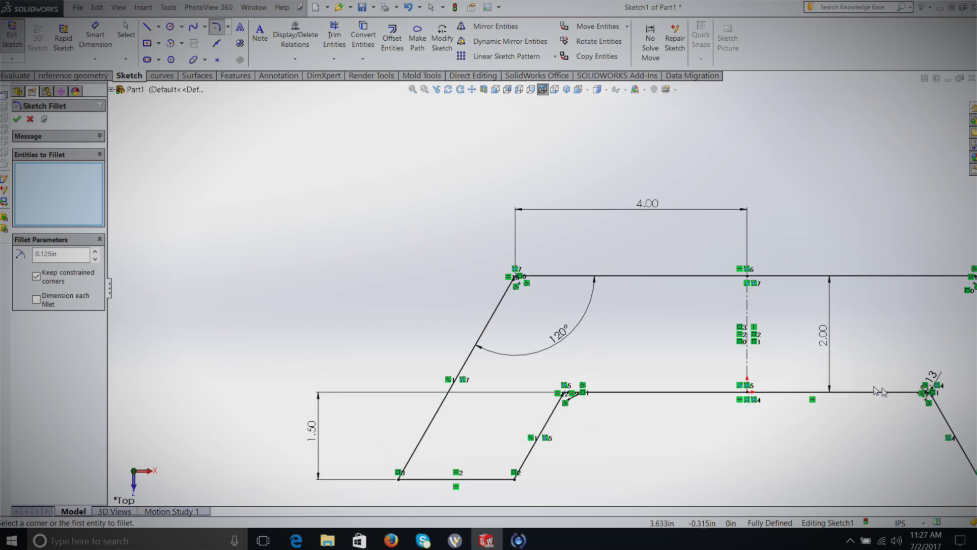
scroll(789, 392, down, 1)
scroll(524, 240, up, 2)
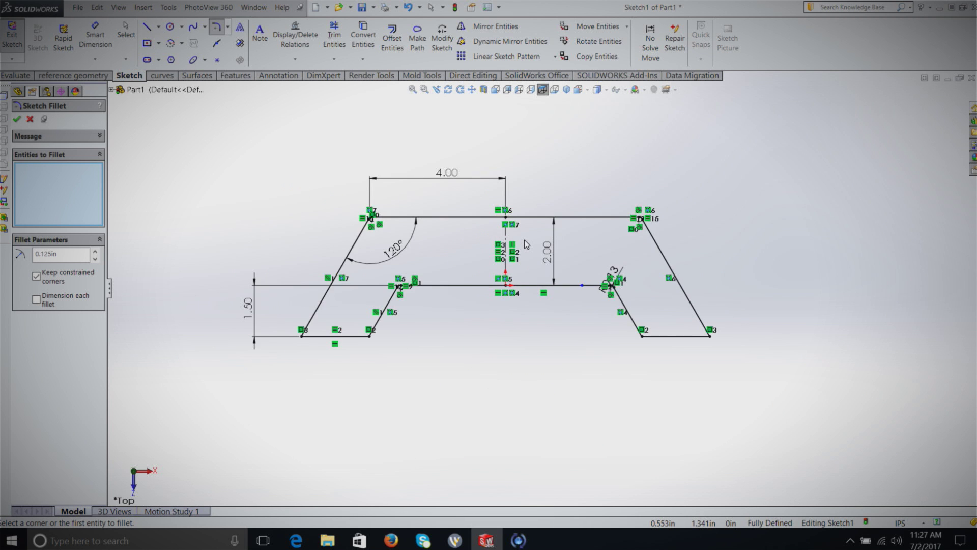
scroll(525, 240, down, 2)
scroll(524, 240, down, 1)
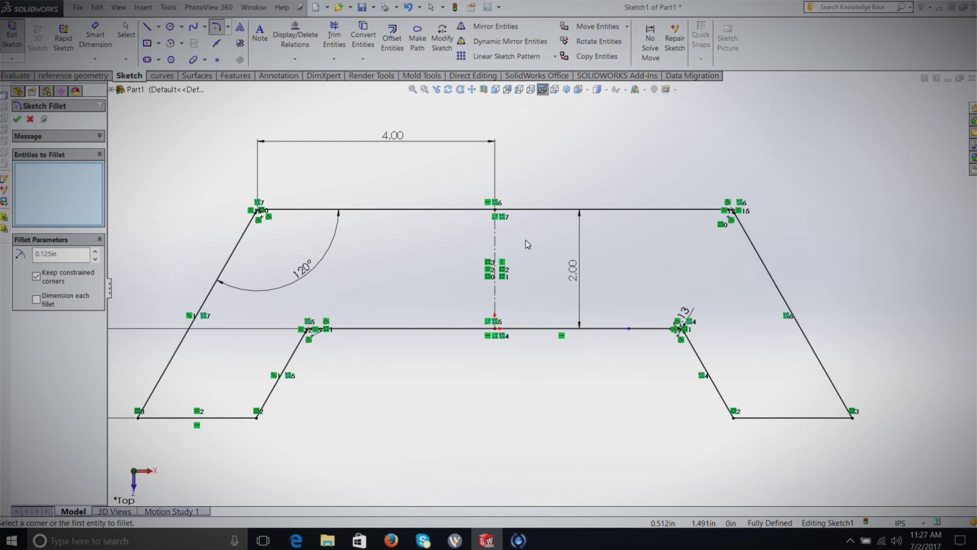
- Draw a horizontal centerline about 3.15 in long from the vertical centerline's midpoint toward the profile's right side
click(159, 29)
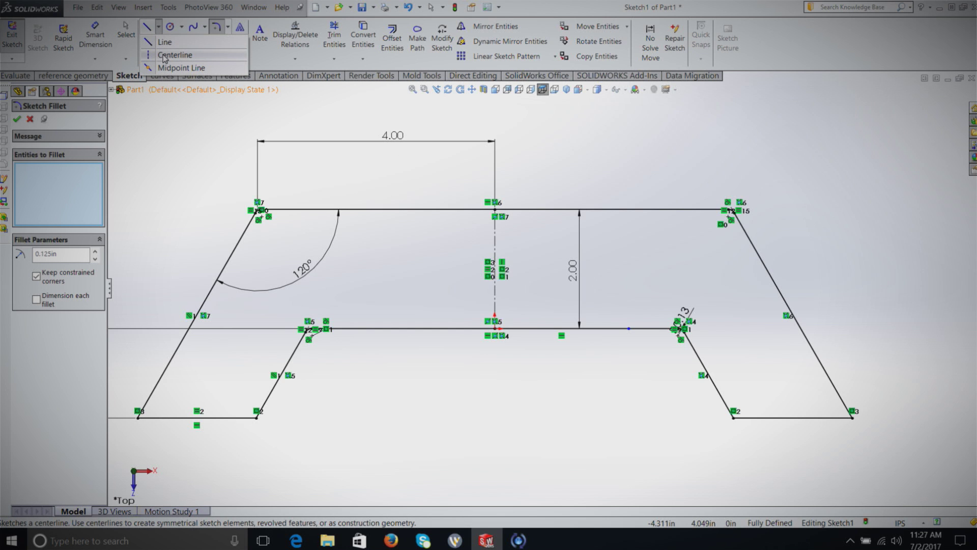
click(164, 56)
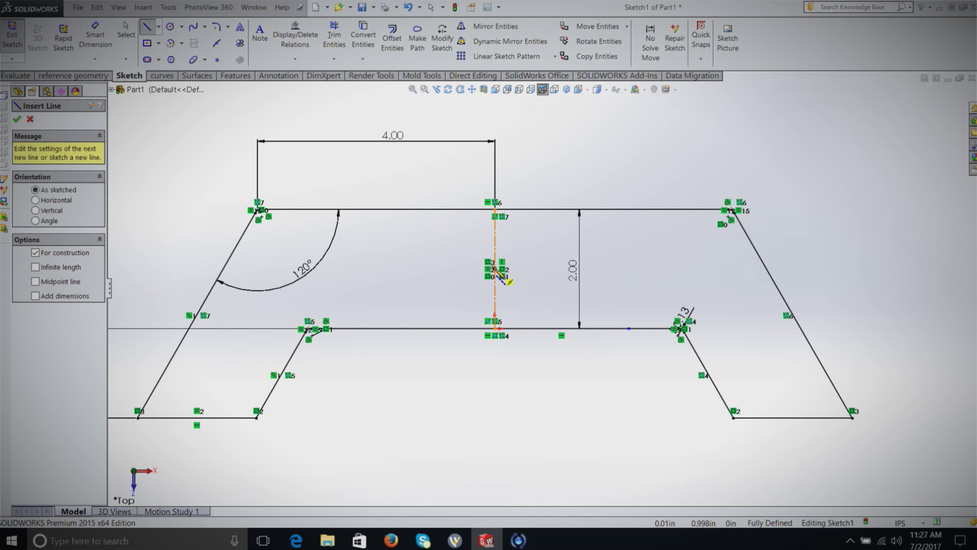
click(495, 269)
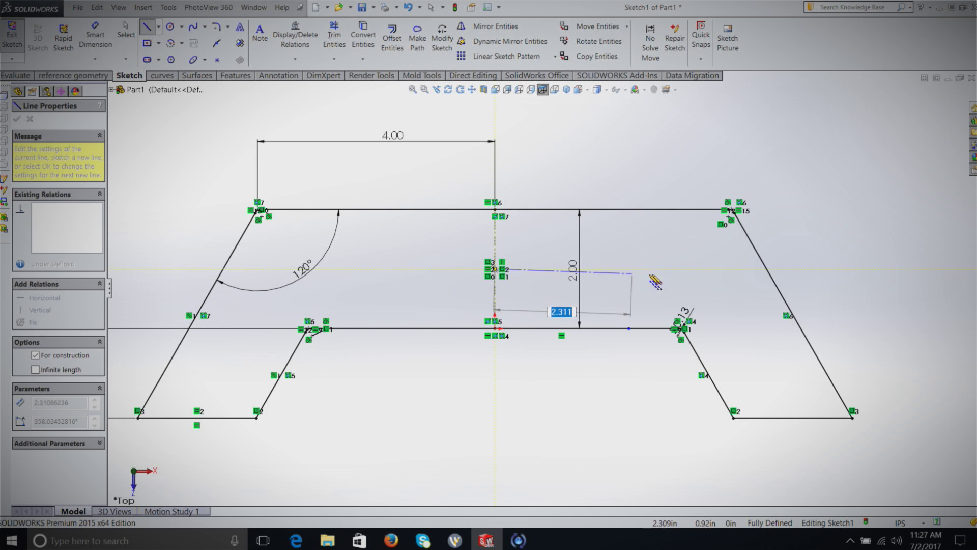
click(682, 269)
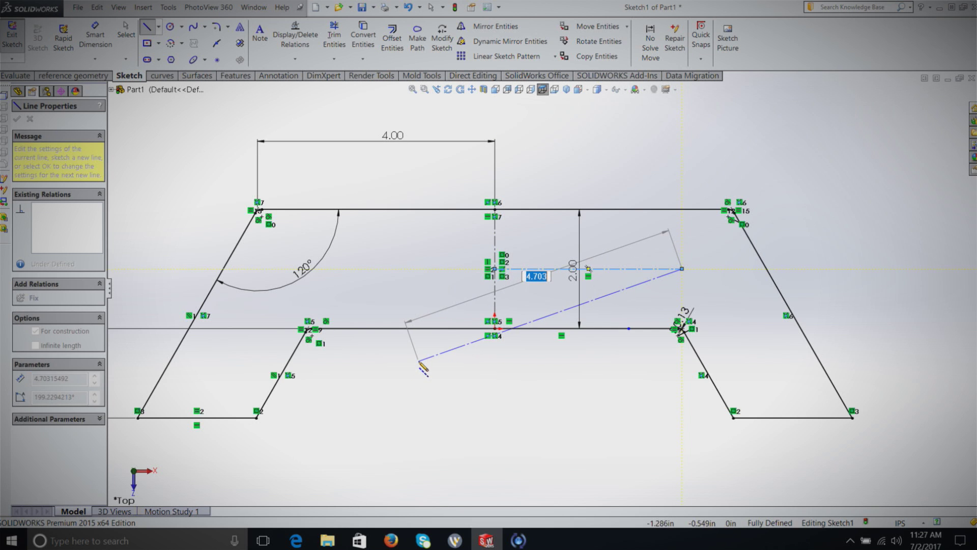
key(Escape)
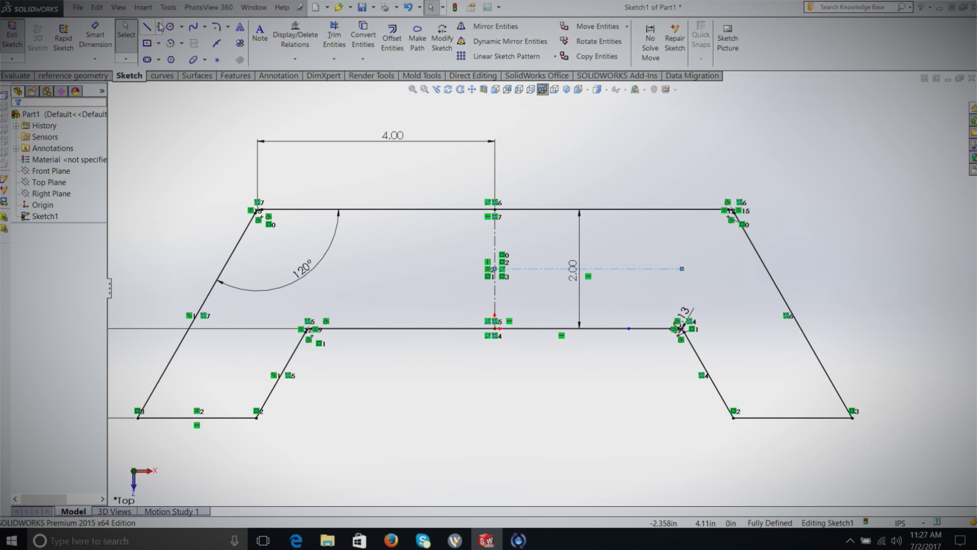
- Draw a second horizontal centerline about 2.54 in long from the same midpoint toward the profile's left side
click(158, 28)
click(175, 55)
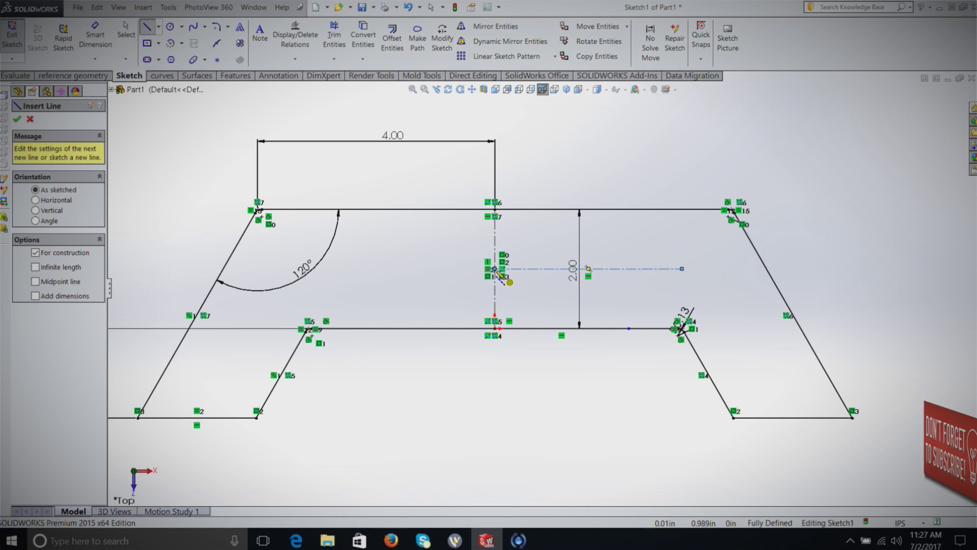
click(494, 269)
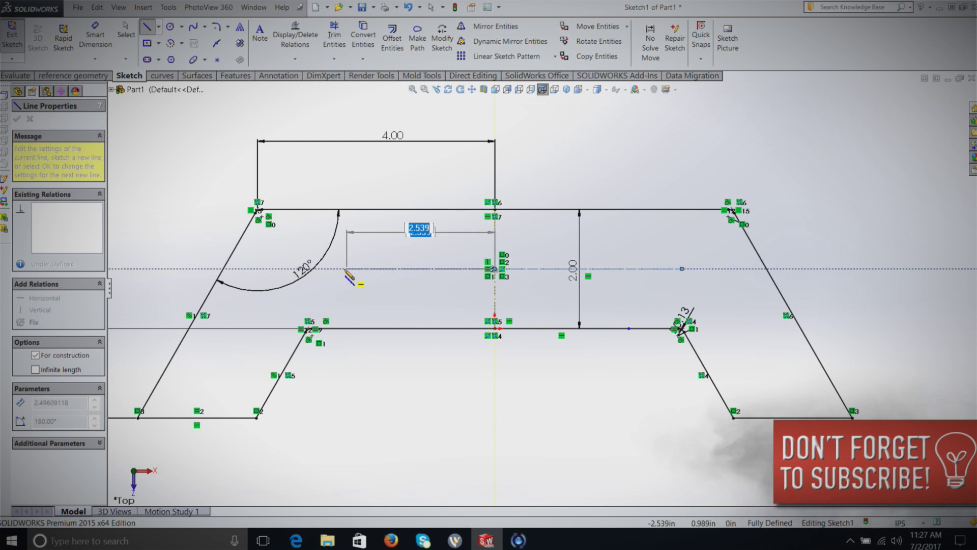
click(344, 269)
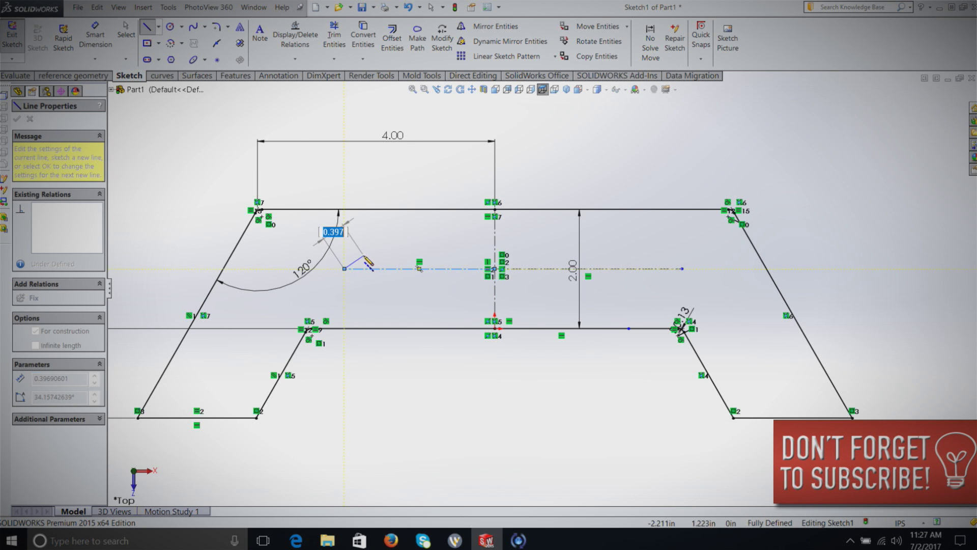
key(Escape)
key(Escape)
- Add an Equal relation between the two horizontal centerlines
click(294, 59)
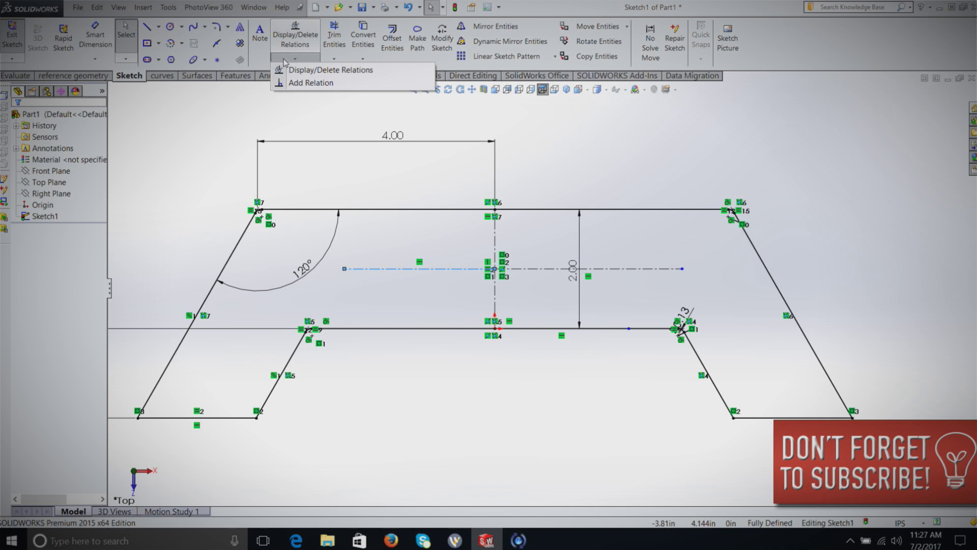
click(296, 84)
click(623, 269)
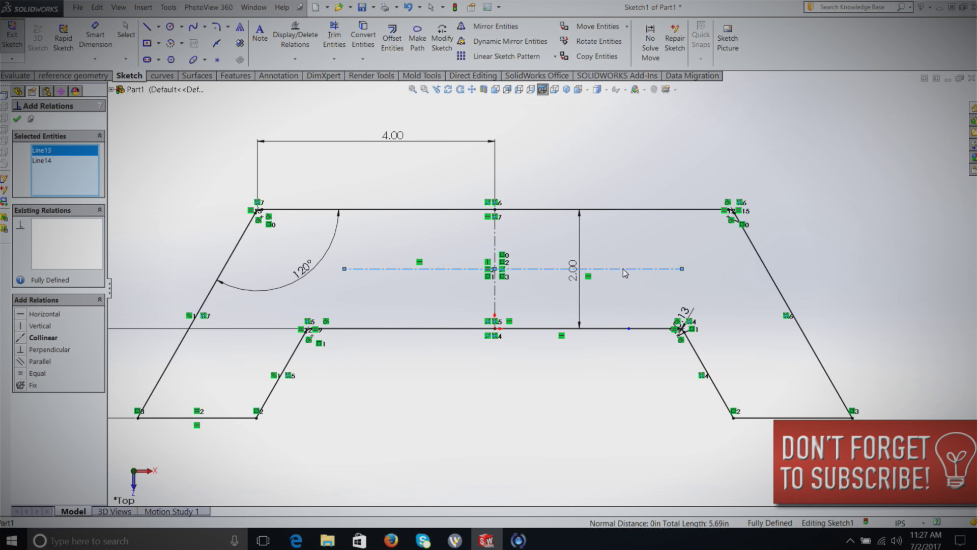
click(23, 375)
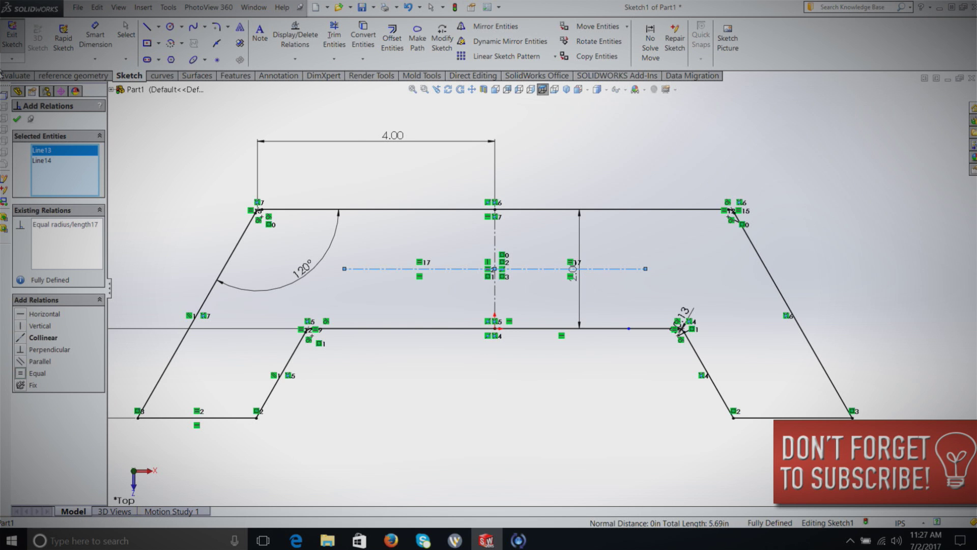
click(16, 119)
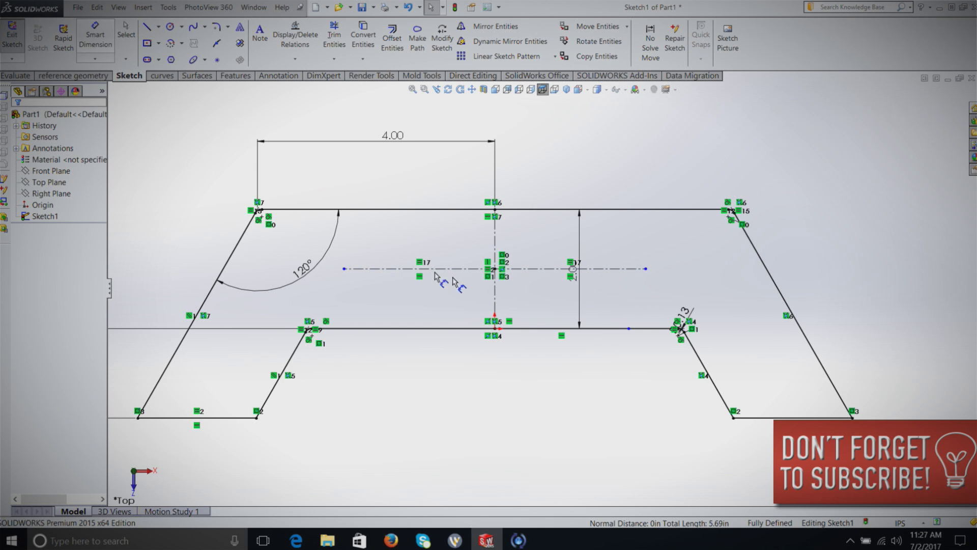
key(d)
click(344, 268)
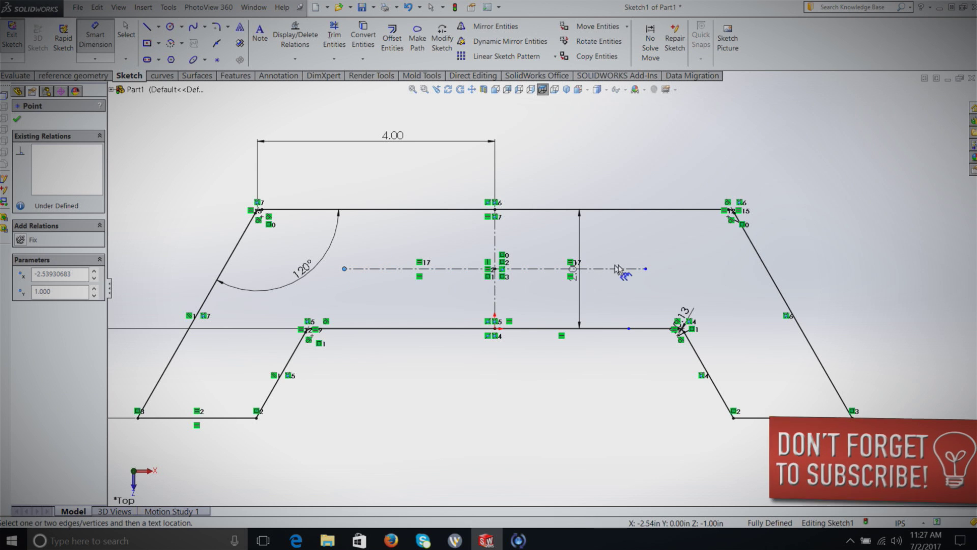
click(646, 269)
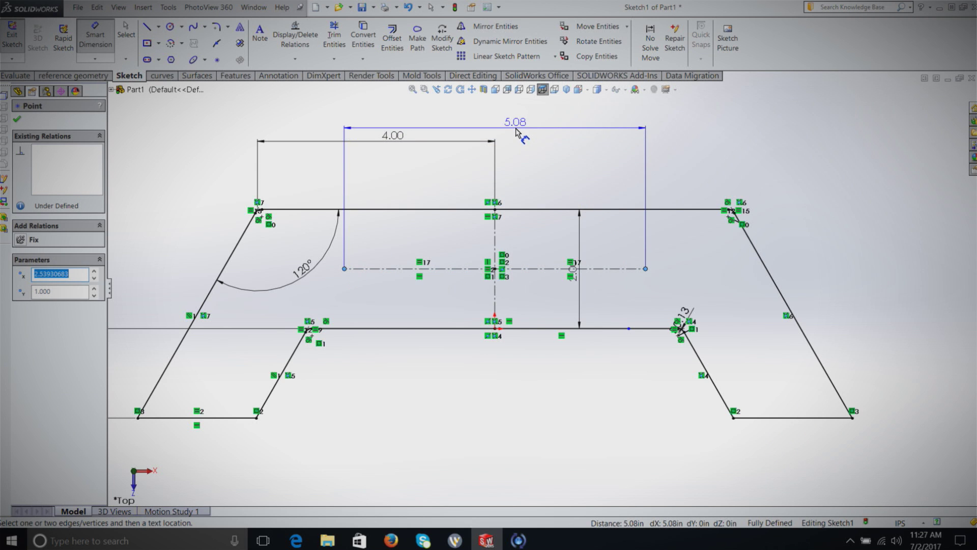
key(Escape)
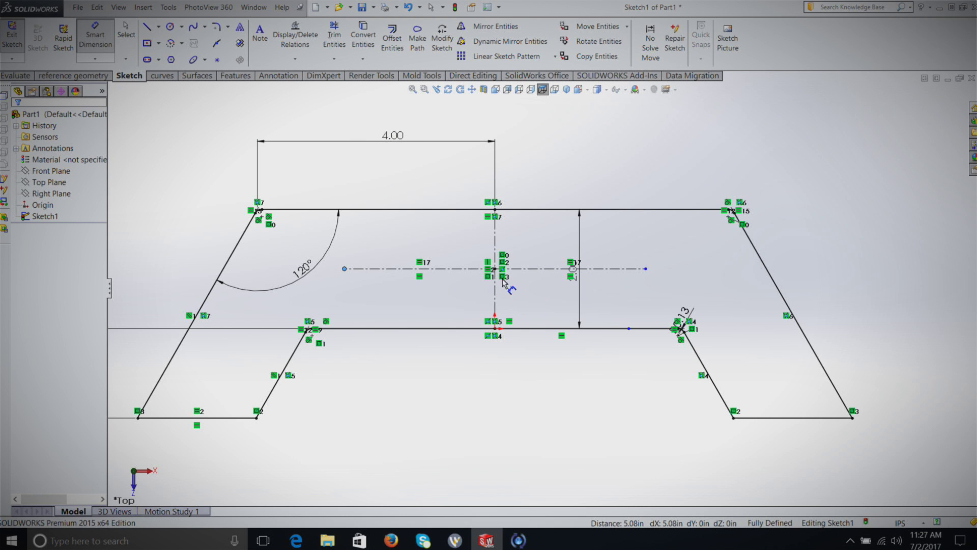
- Dimension the distance from the vertical centerline to the left horizontal centerline's outer endpoint as 2 in
click(496, 294)
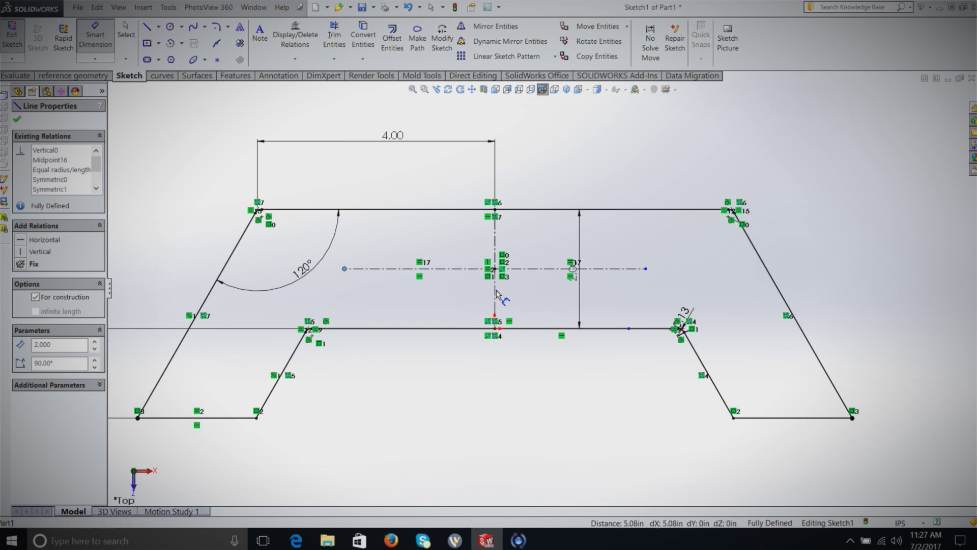
click(345, 268)
click(413, 248)
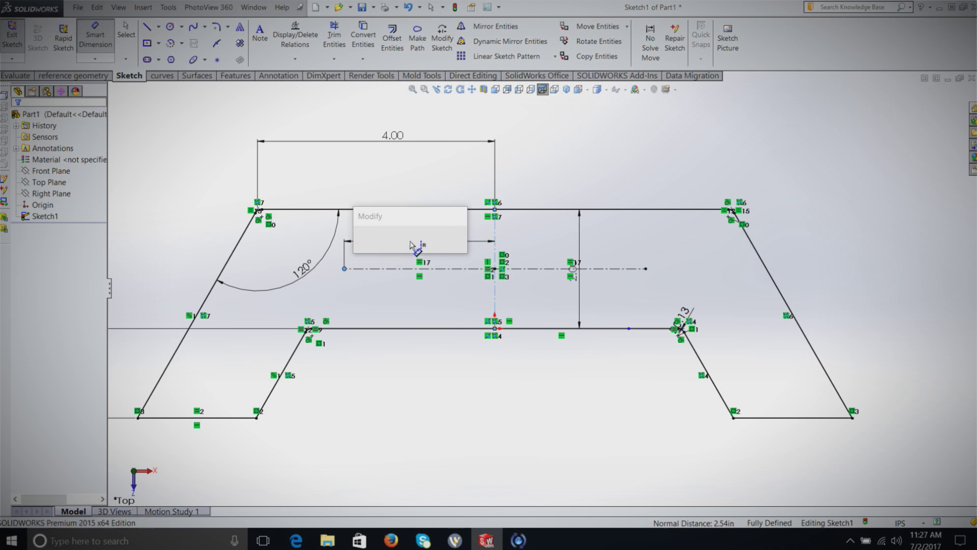
text(2)
key(Return)
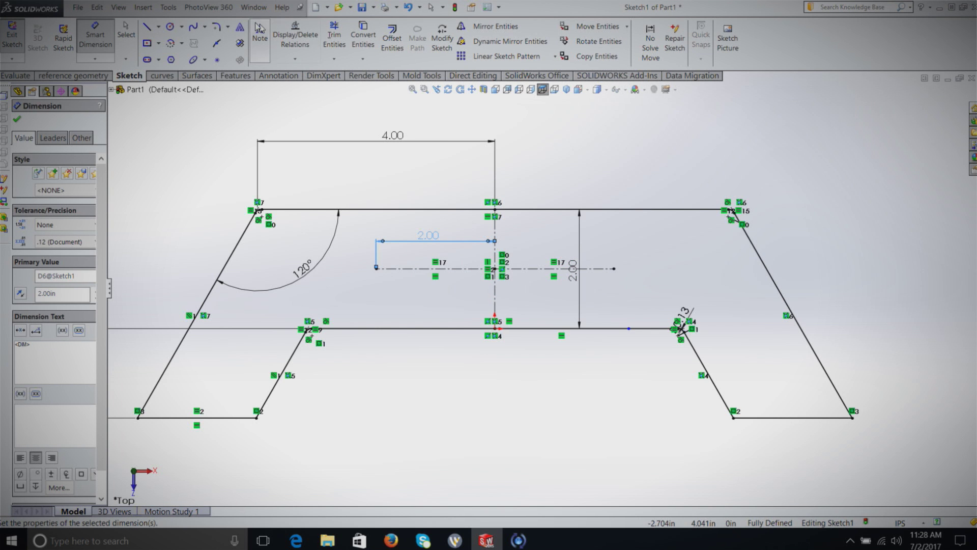
- Sketch circles centered on the horizontal centerlines' outer endpoints, about 1.04 in diameter on the left and 1.51 in on the right
click(170, 27)
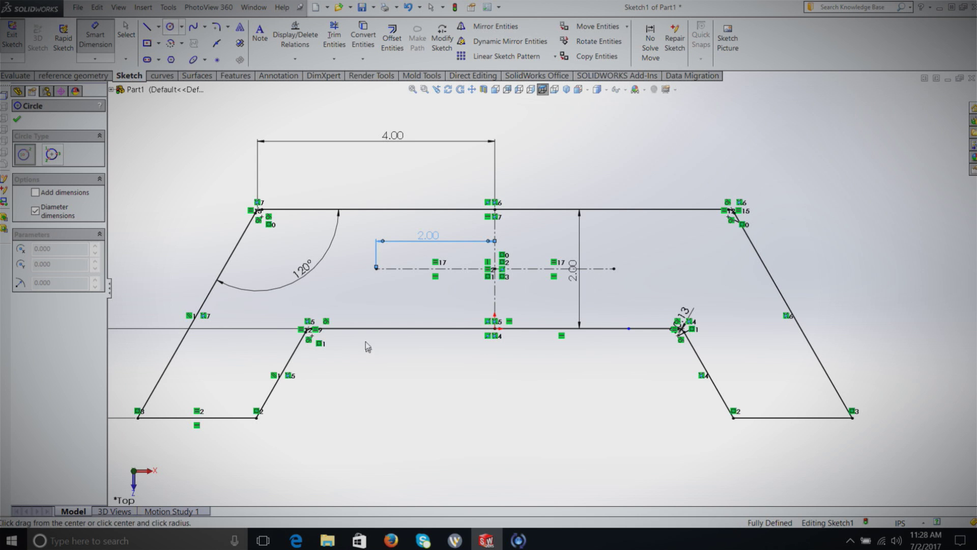
click(376, 268)
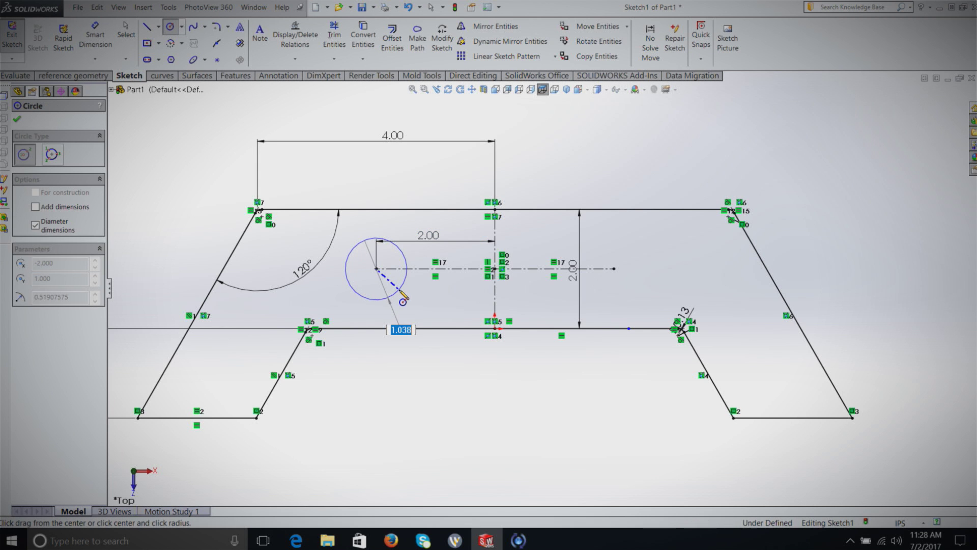
click(404, 283)
click(614, 268)
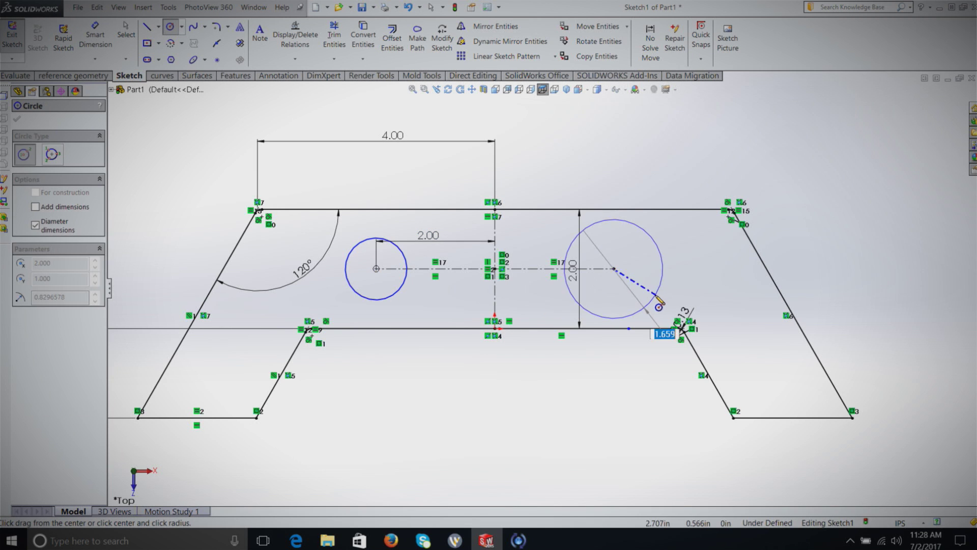
click(652, 294)
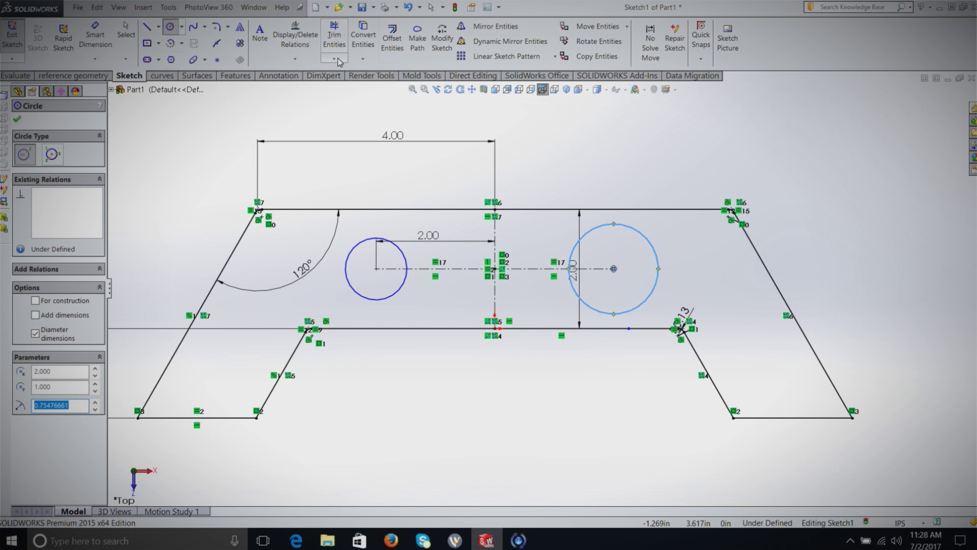
- Add an Equal relation between the two circles
click(304, 61)
click(309, 85)
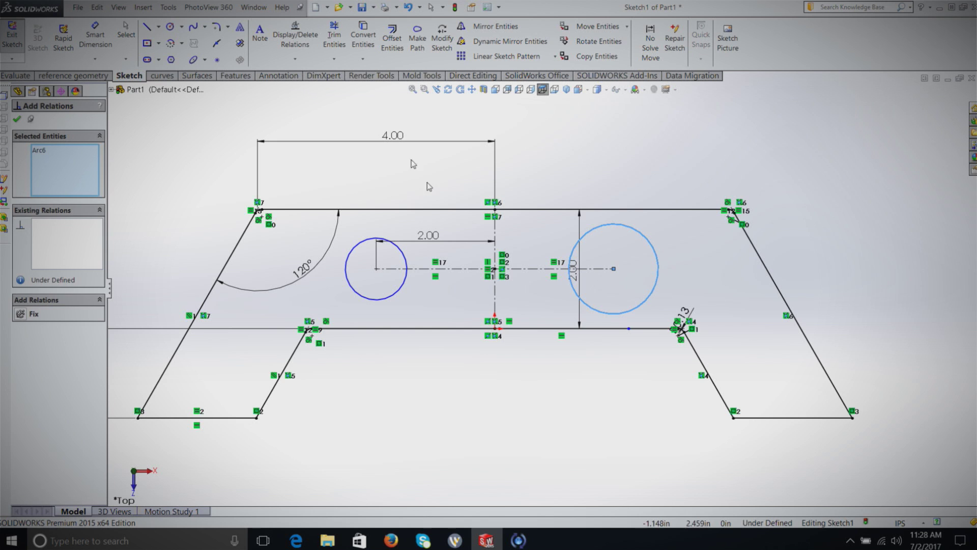
click(370, 246)
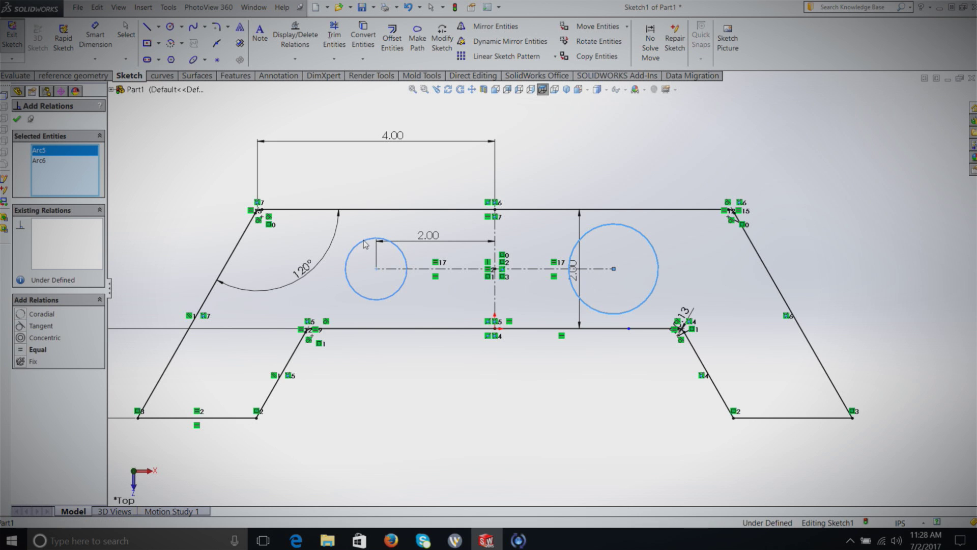
click(26, 350)
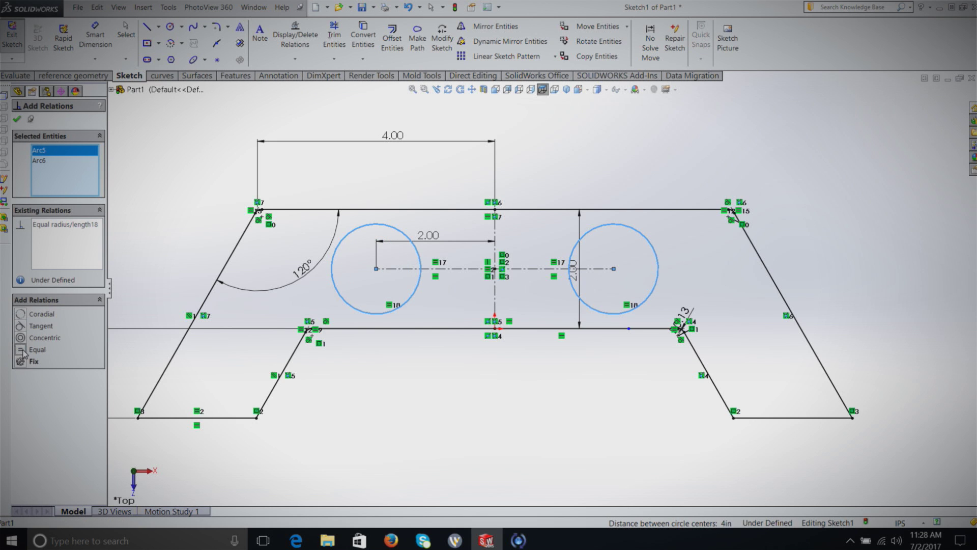
click(17, 120)
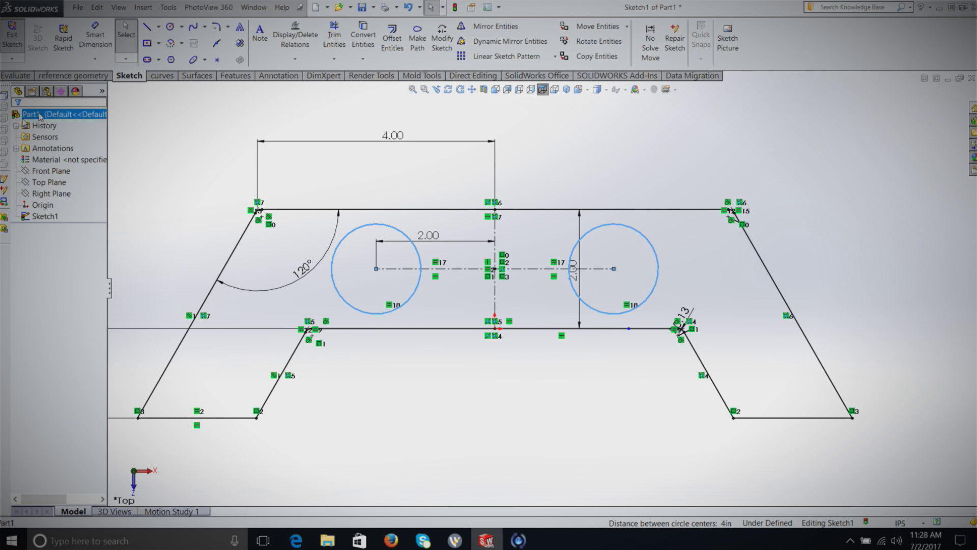
- Dimension the diameter of the circle on the profile's right side as 1 in
click(97, 39)
click(654, 248)
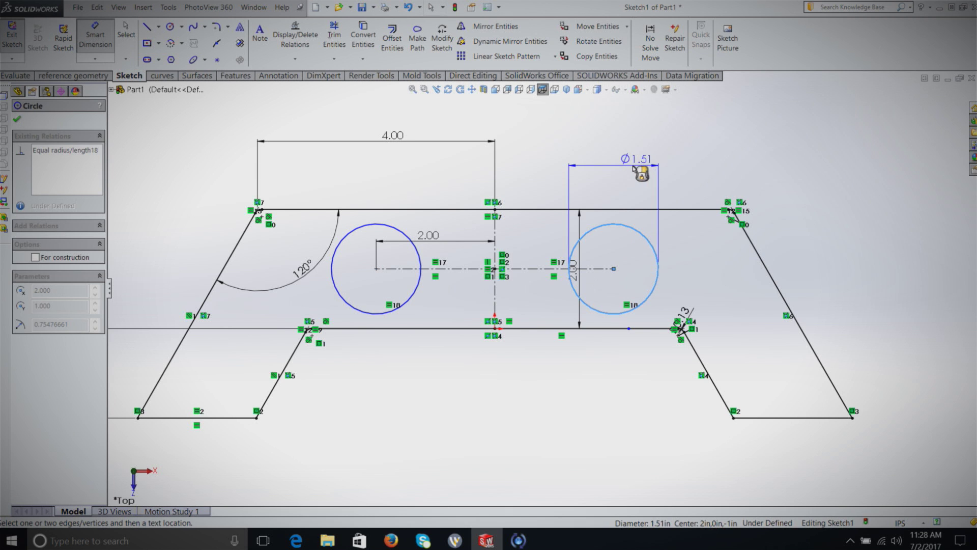
click(648, 164)
text(1.51)
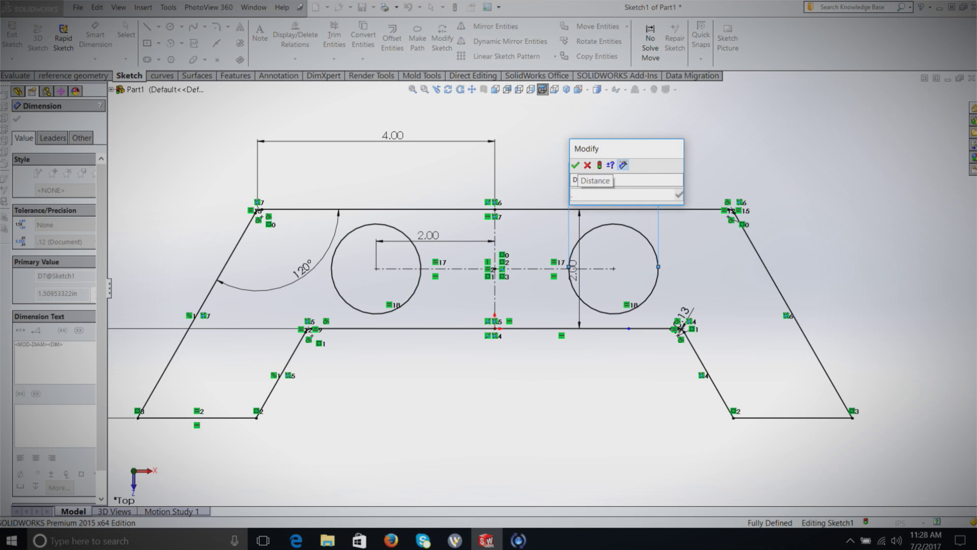
key(Return)
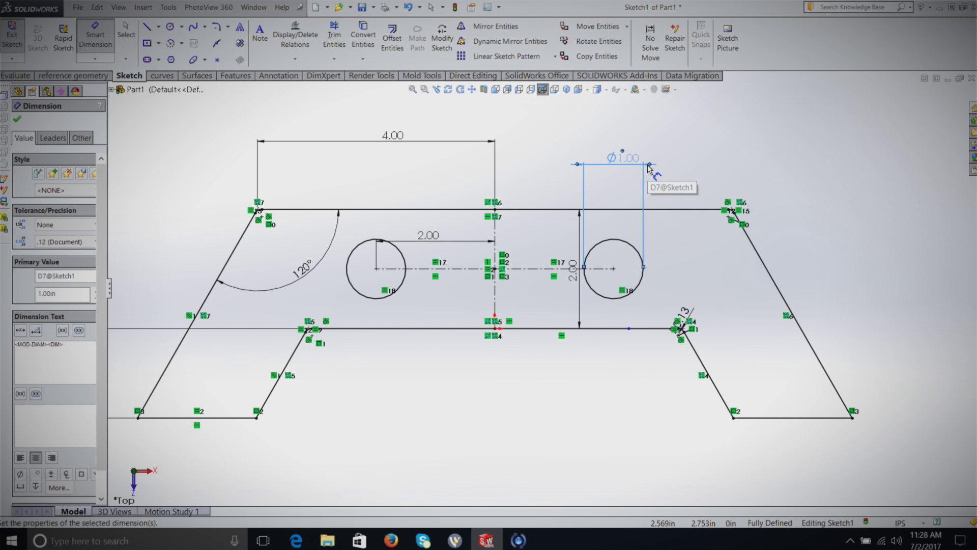
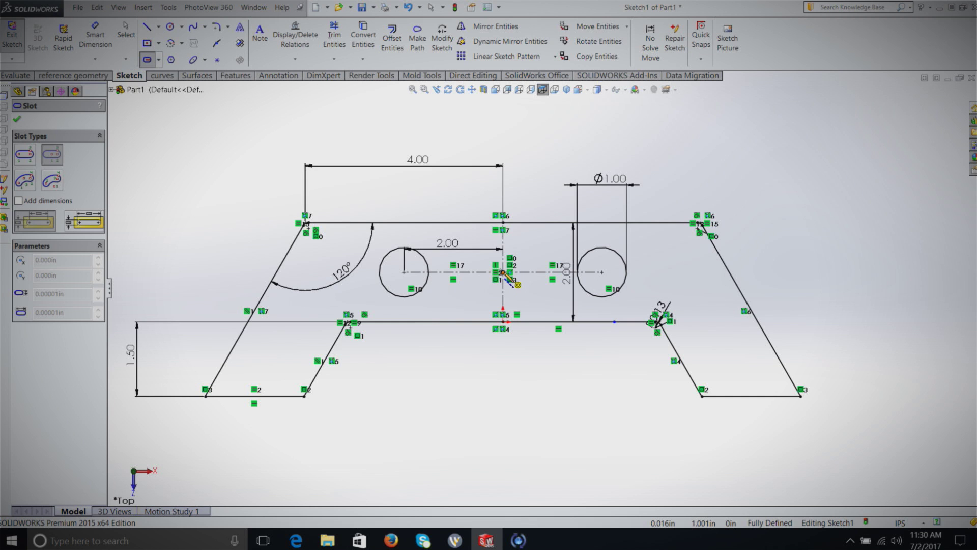
- Sketch a horizontal centerpoint straight slot between the circles, centered on the vertical centerline, about 1.40 in between arc centers and 0.64 in wide
click(503, 272)
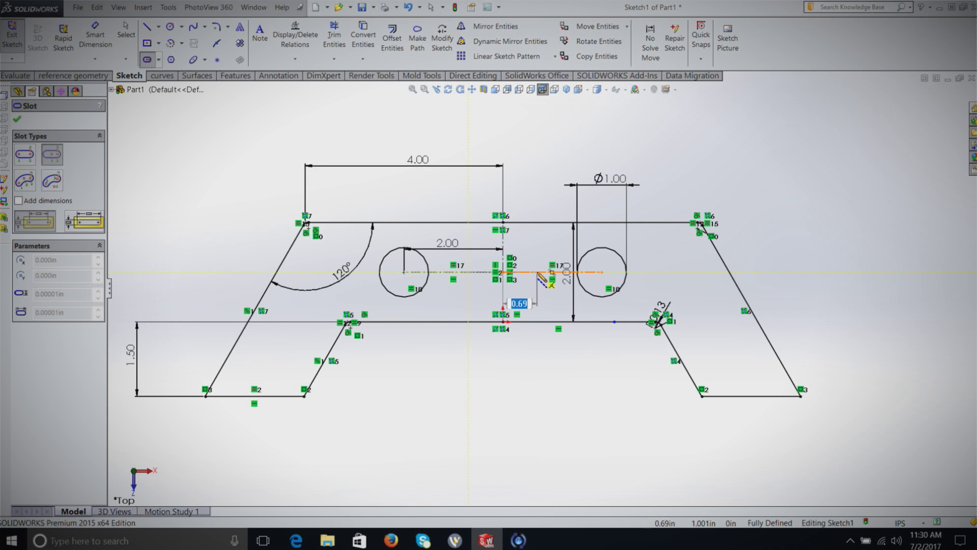
click(538, 272)
click(539, 289)
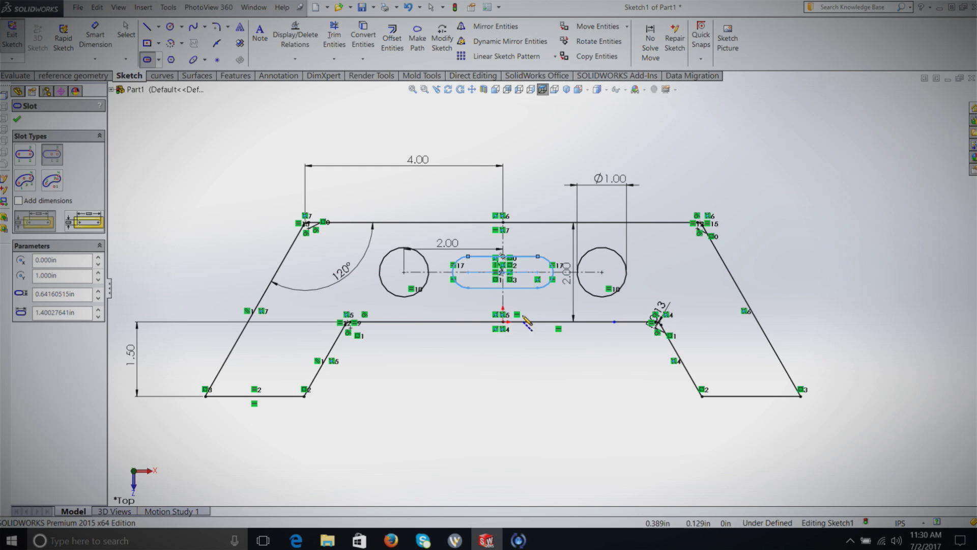
click(80, 35)
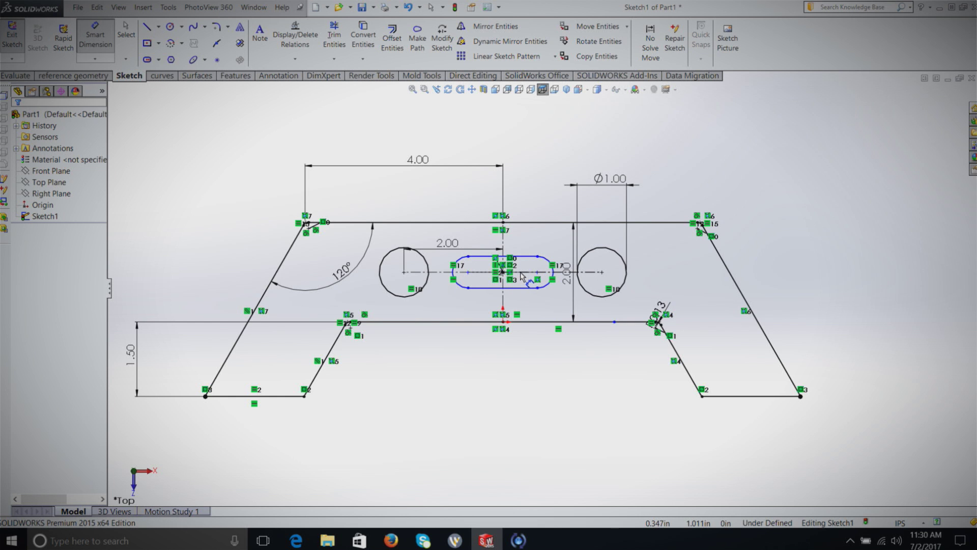
click(503, 273)
click(603, 272)
click(515, 386)
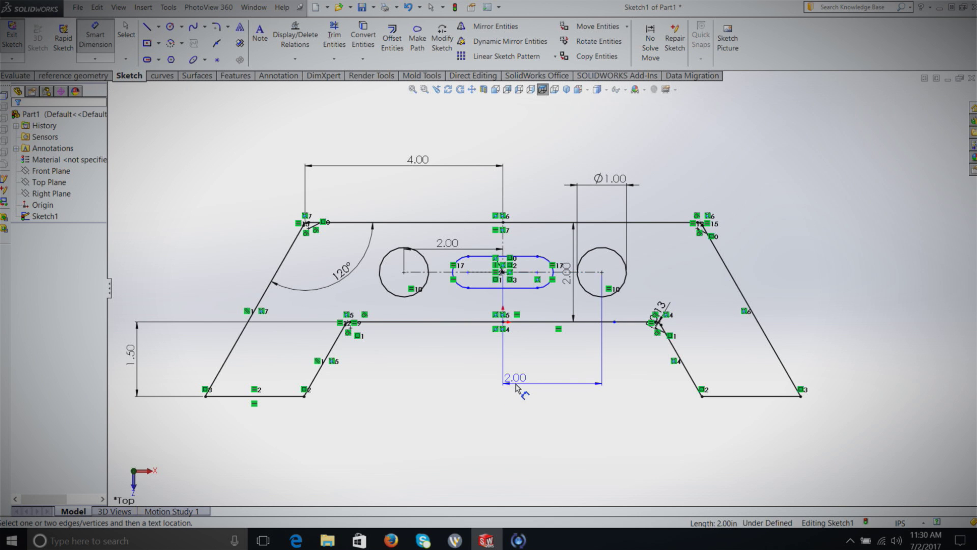
key(Escape)
- Dimension the slot's straight length as 1.5 in, placing the dimension below the profile
click(523, 288)
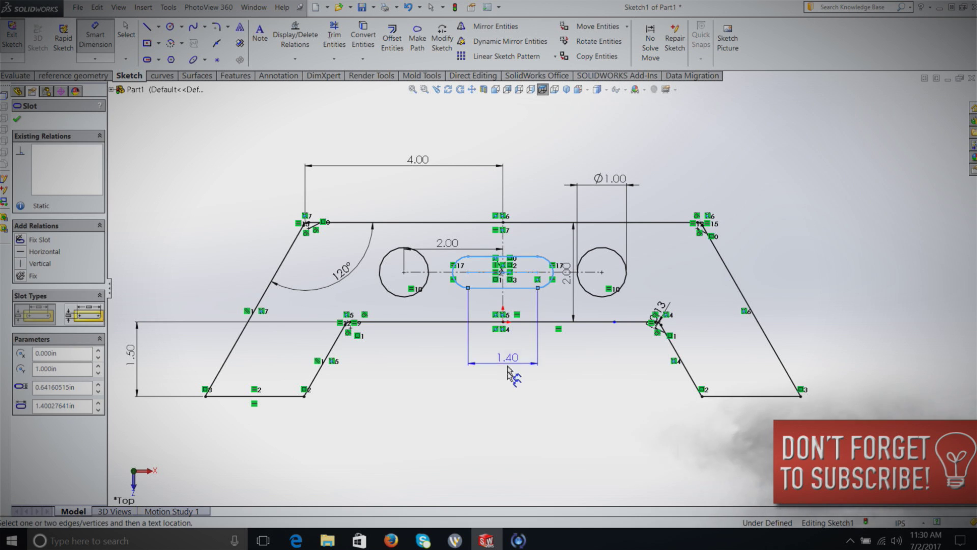
click(509, 376)
text(1.)
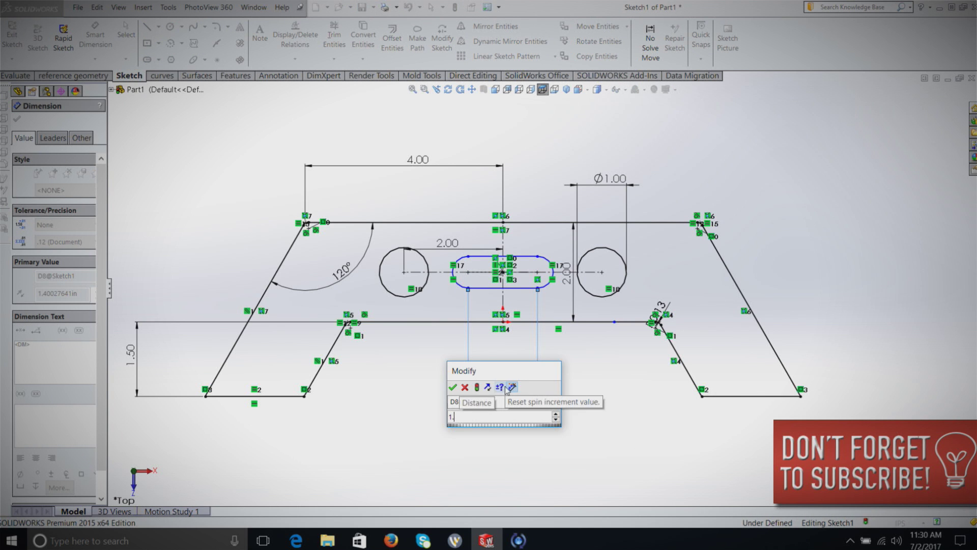
text(5)
key(Return)
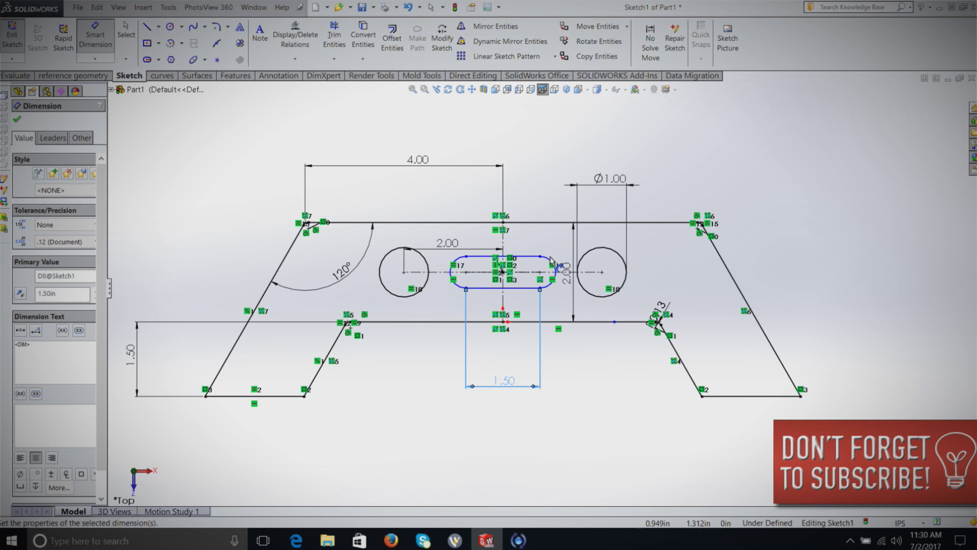
- Dimension the radius of the slot's right end arc as 0.375 in
click(552, 264)
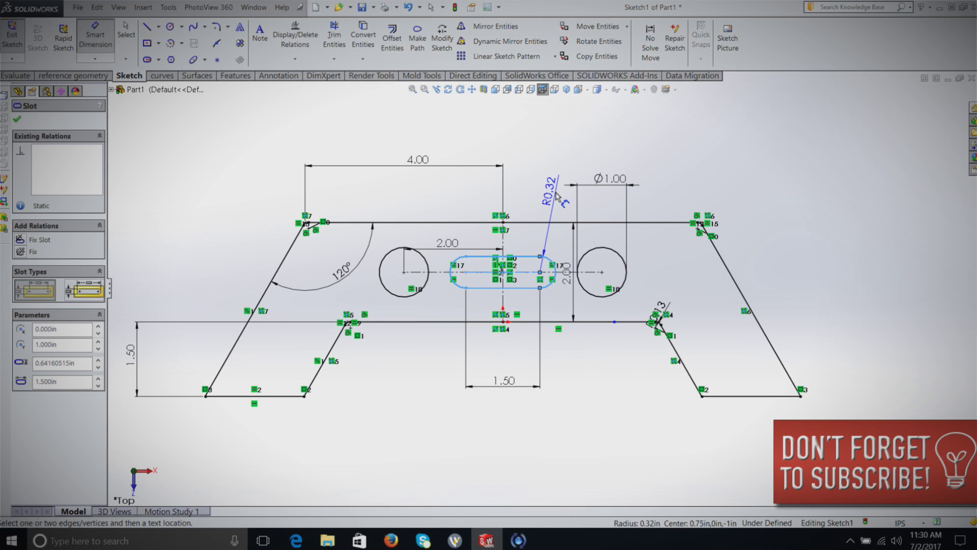
click(592, 200)
text(.3)
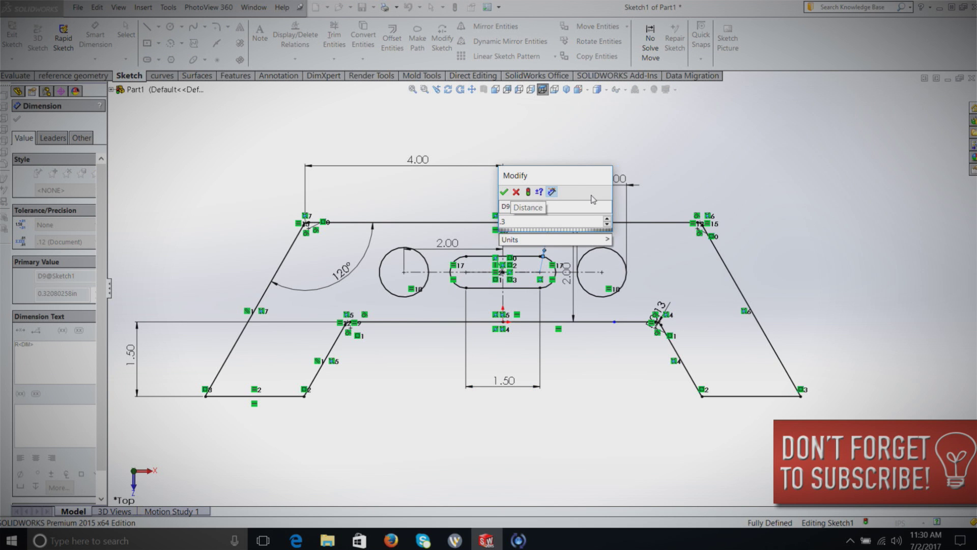
text(75)
key(Return)
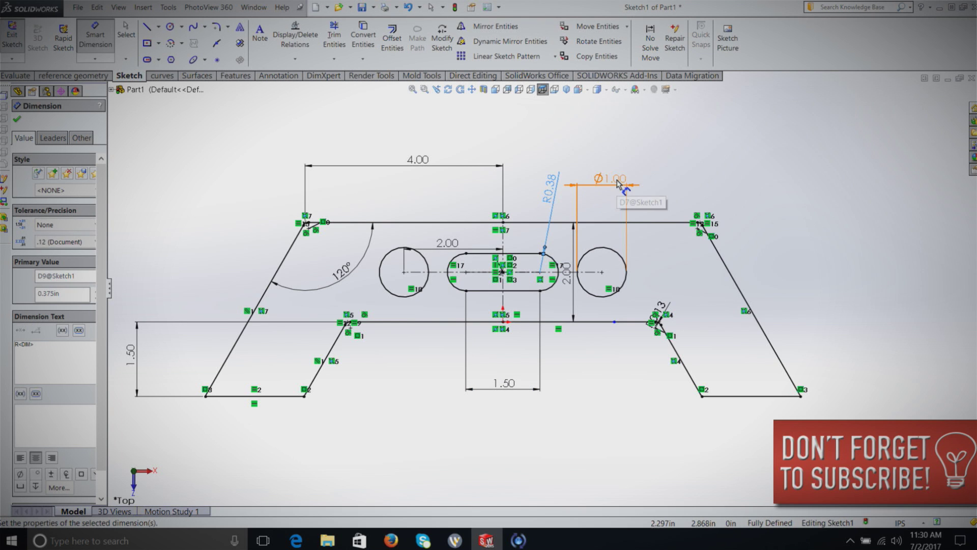
click(862, 173)
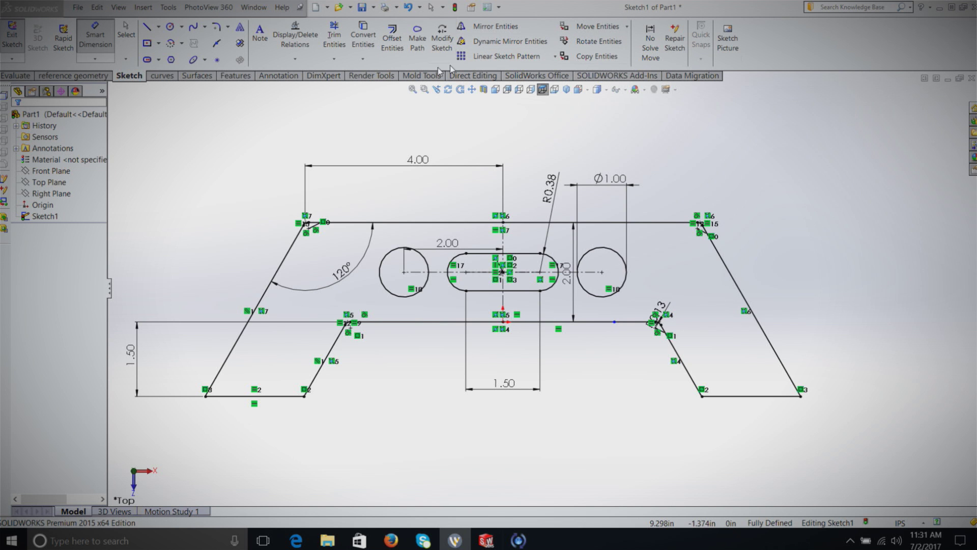
- Extrude the profile sketch as a boss with the Mid Plane end condition and a depth of 1 in
click(448, 89)
mouse_move(859, 334)
mouse_down()
mouse_move(769, 380)
mouse_move(766, 395)
mouse_move(792, 386)
mouse_move(739, 396)
mouse_move(805, 377)
mouse_up()
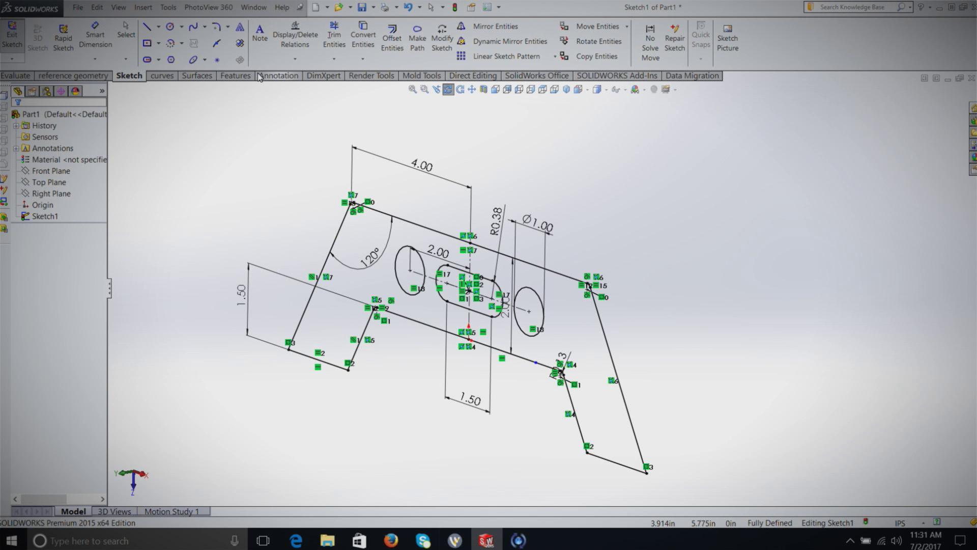
click(234, 75)
click(55, 38)
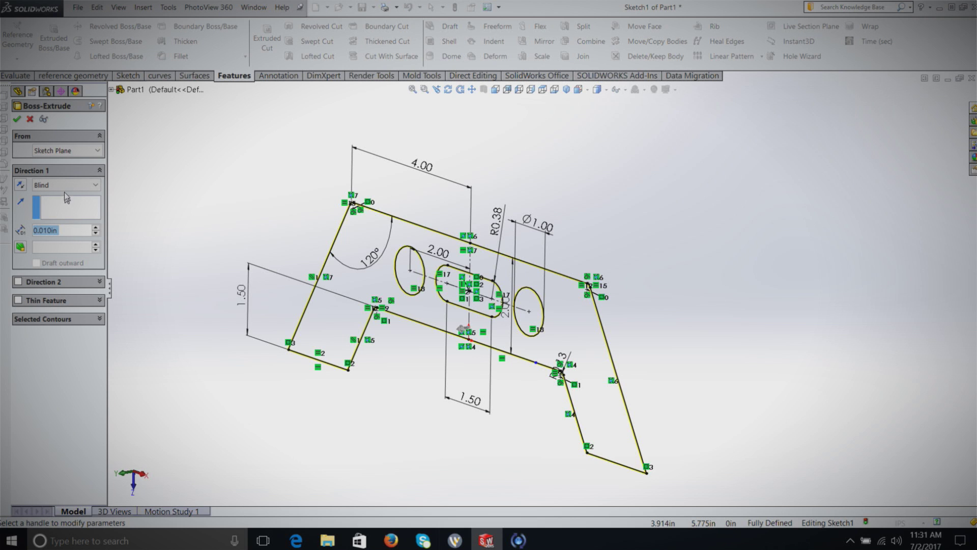
click(62, 186)
click(60, 234)
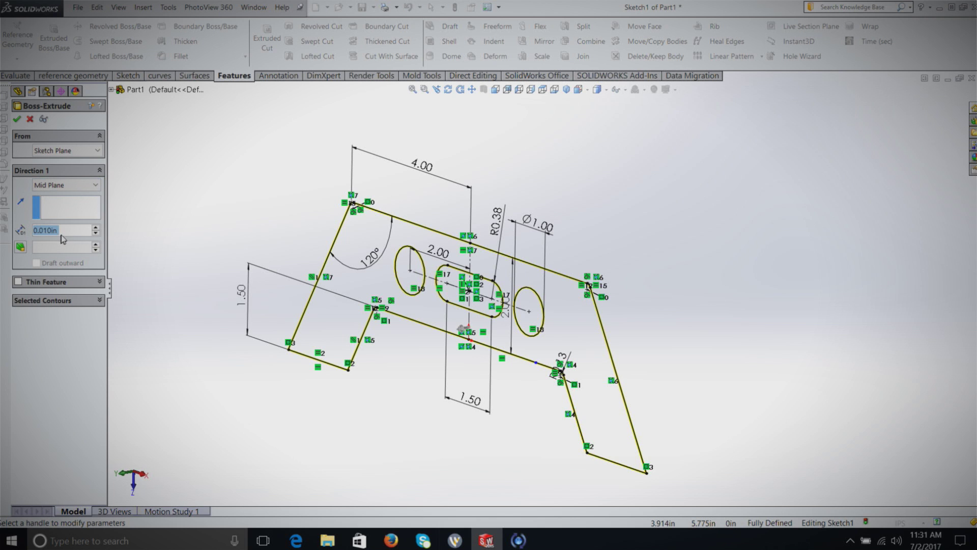
text(1)
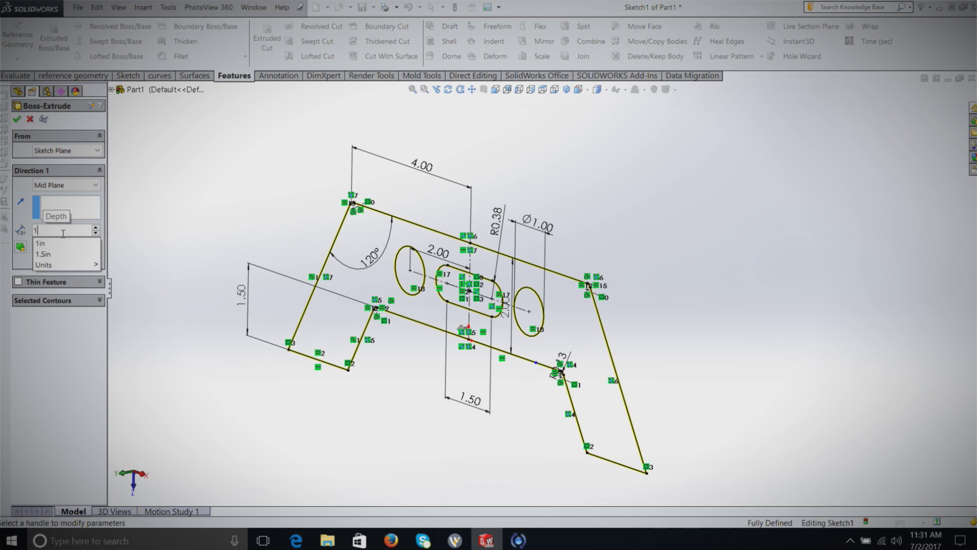
key(Return)
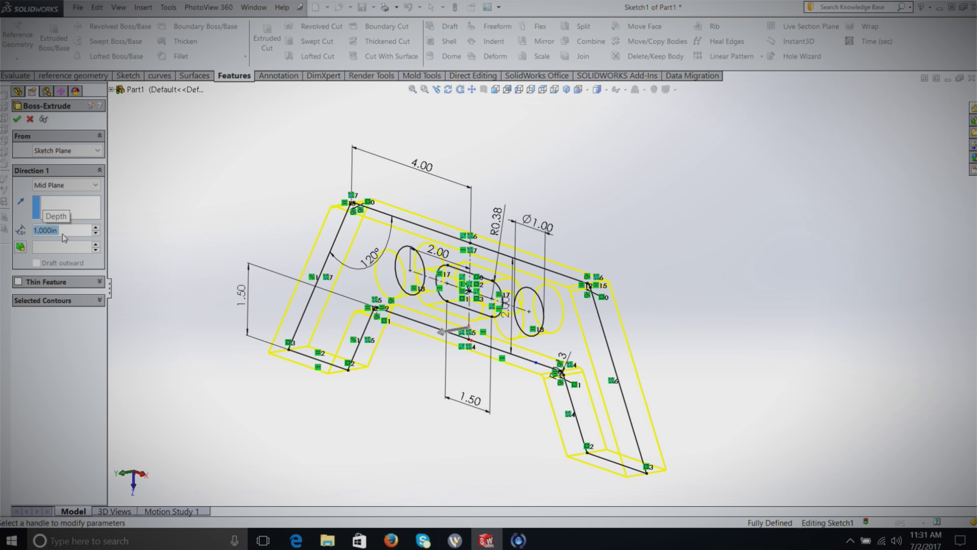
click(17, 120)
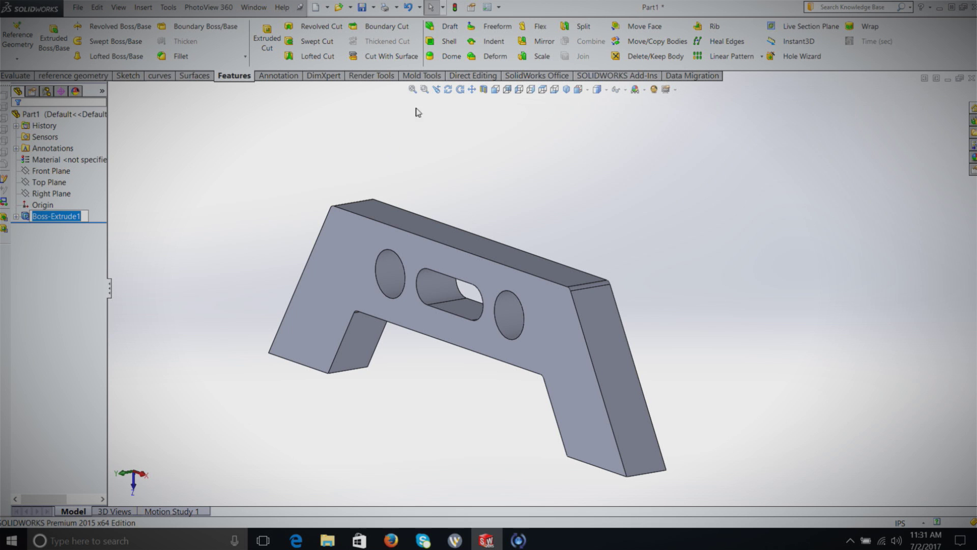
- View the solid from another angle and undo the boss extrusion to return to the sketch
click(448, 89)
drag(425, 332, 482, 294)
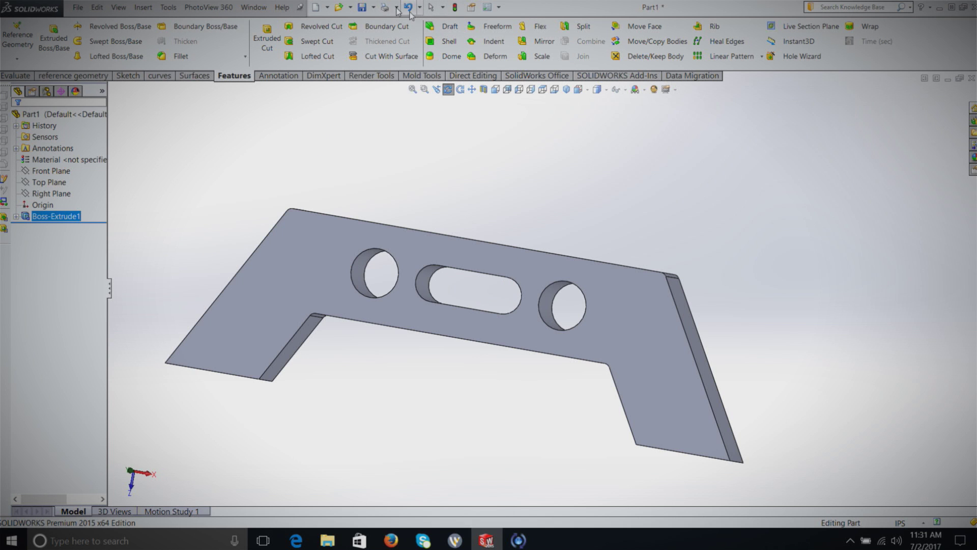
click(409, 7)
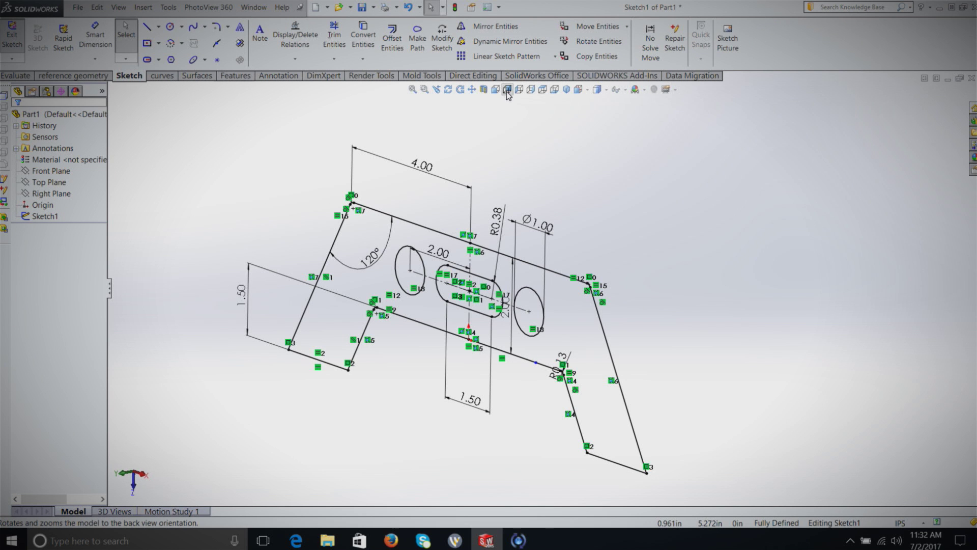
- Sketch a circle about 0.44 in in diameter inside the right-hand 1 in circle, sharing its center
click(543, 92)
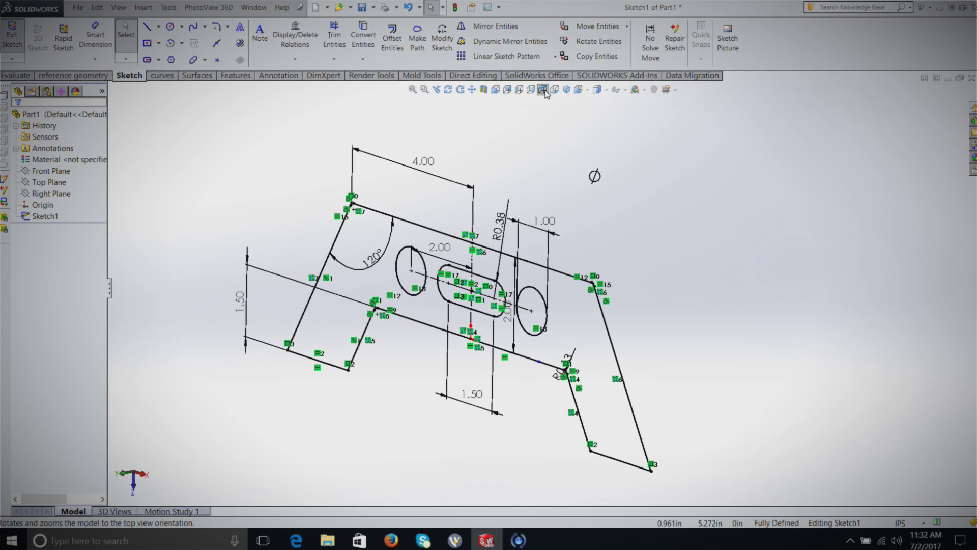
scroll(626, 331, down, 5)
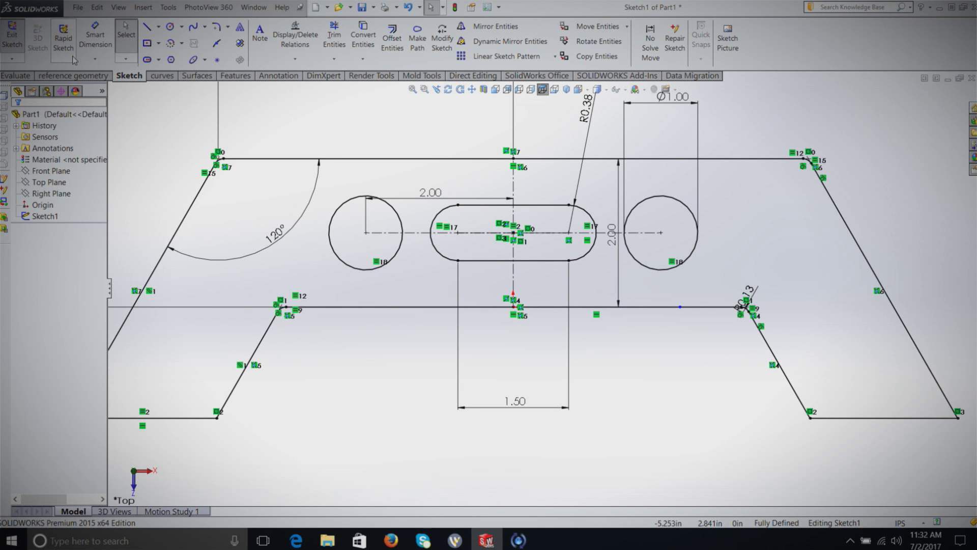
click(170, 26)
click(661, 233)
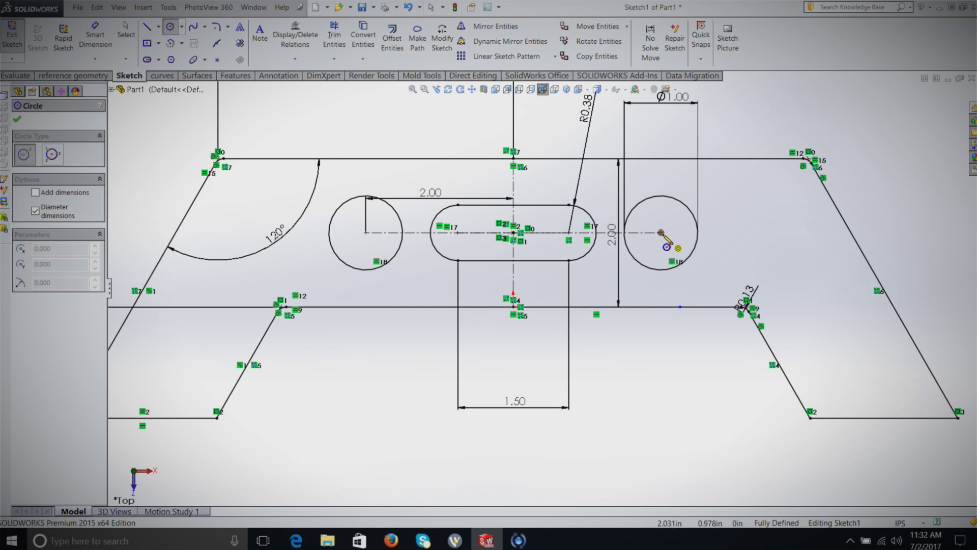
click(674, 242)
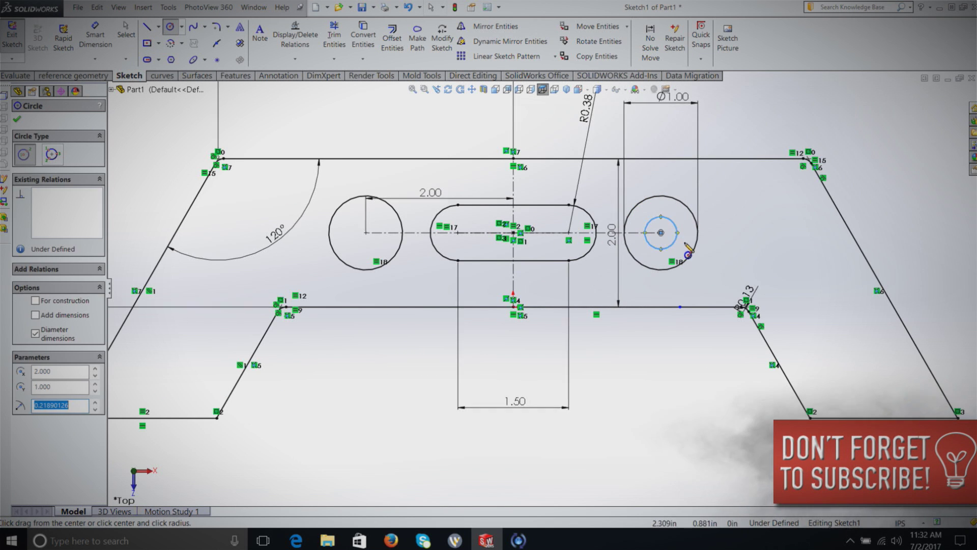
- Dimension the diameter of the small inner circle as 0.5 in
click(95, 35)
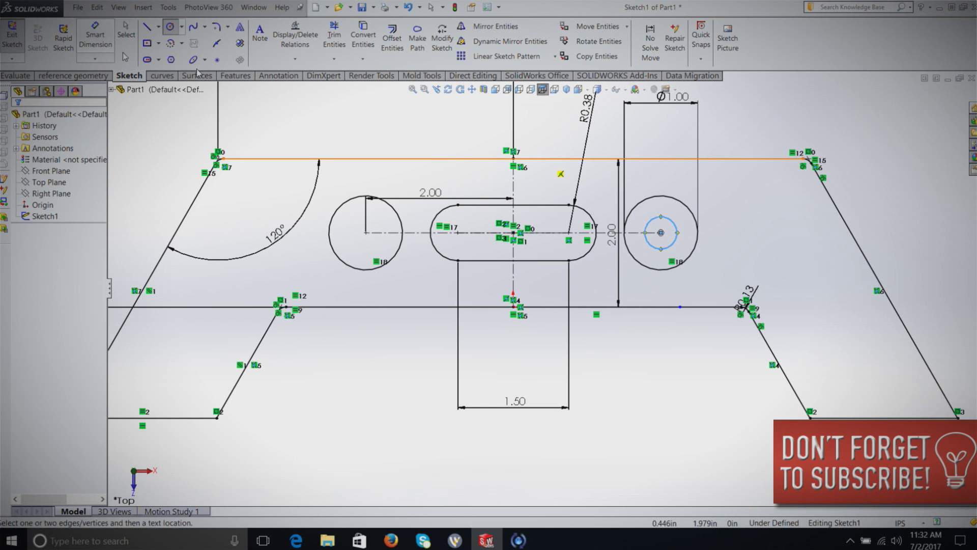
click(667, 224)
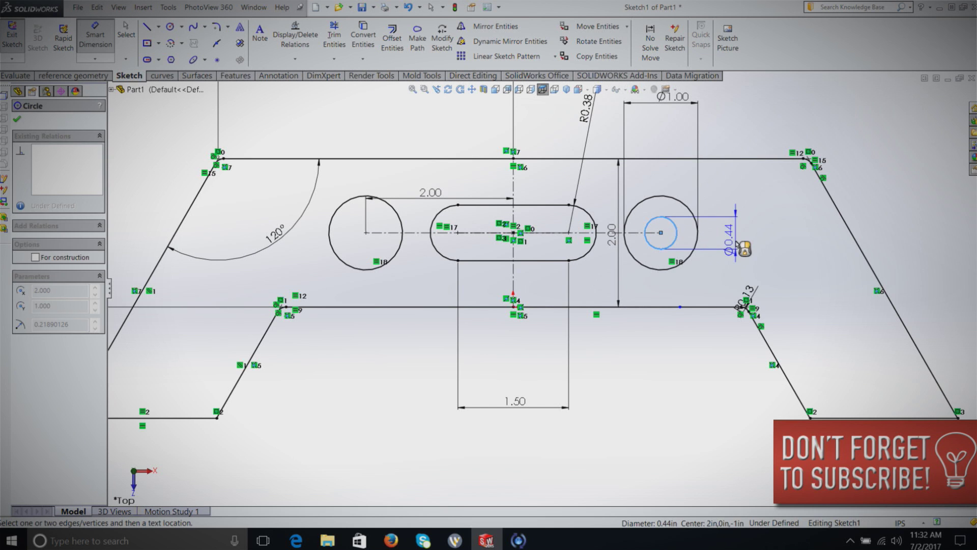
click(735, 216)
text(0.5)
key(Return)
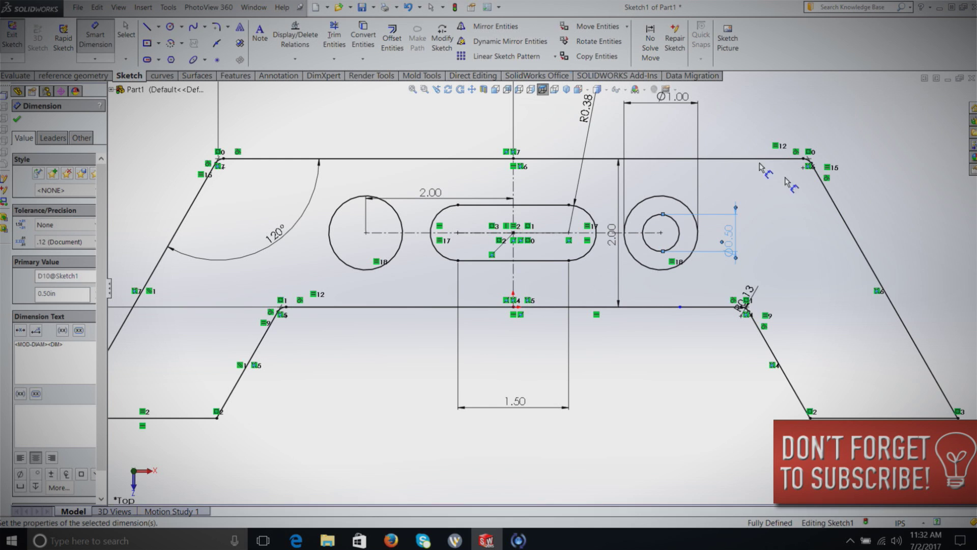
click(12, 36)
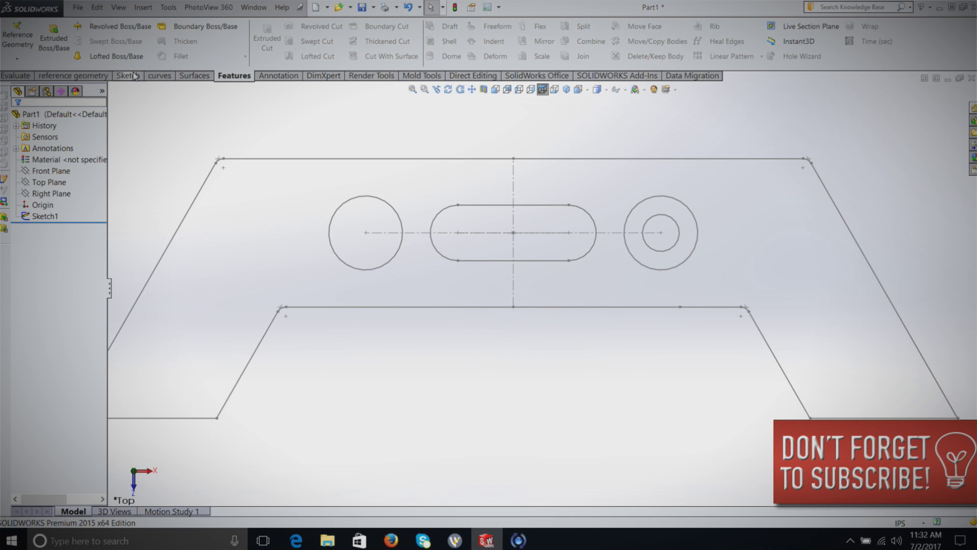
click(64, 30)
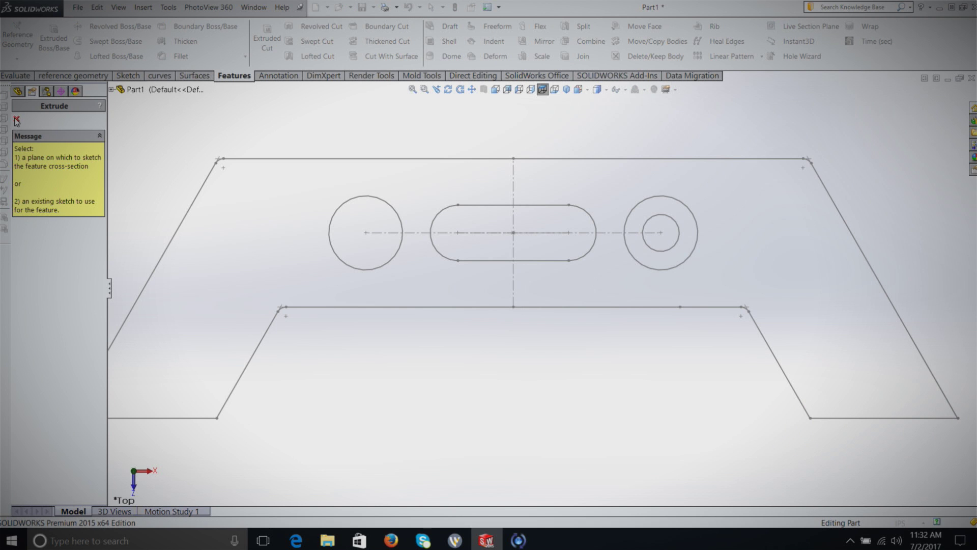
click(17, 120)
right_click(47, 216)
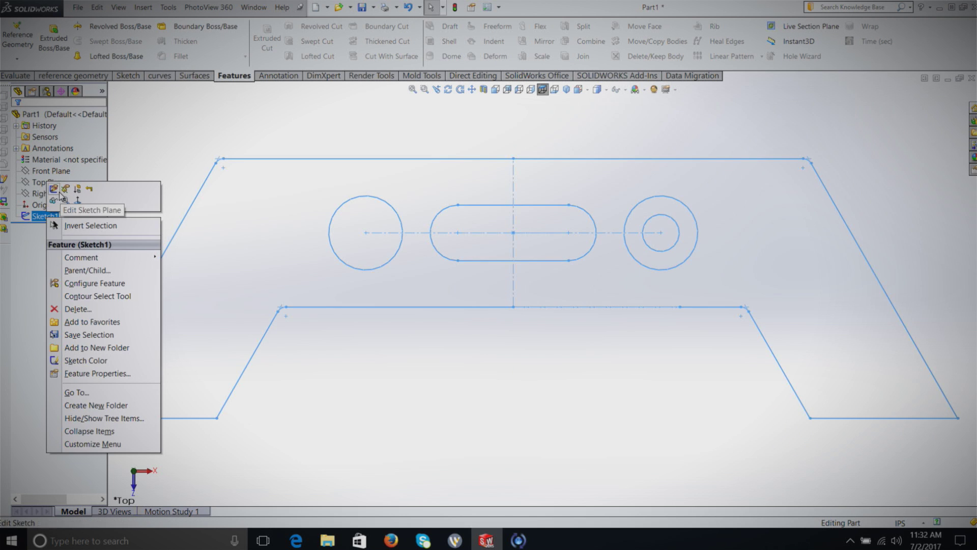
click(54, 189)
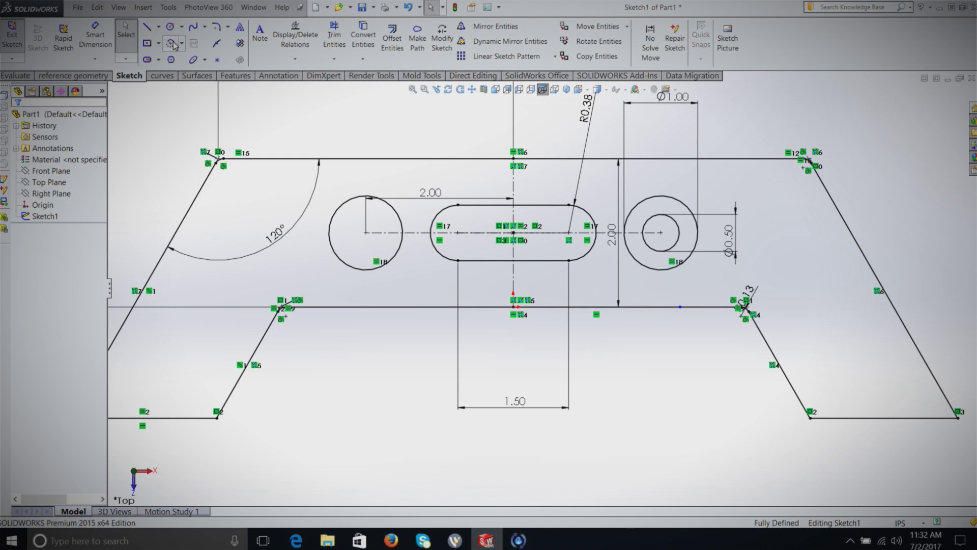
- Try to extrude the profile with the nested inner circle as a Blind boss 1 in deep
click(235, 75)
click(46, 41)
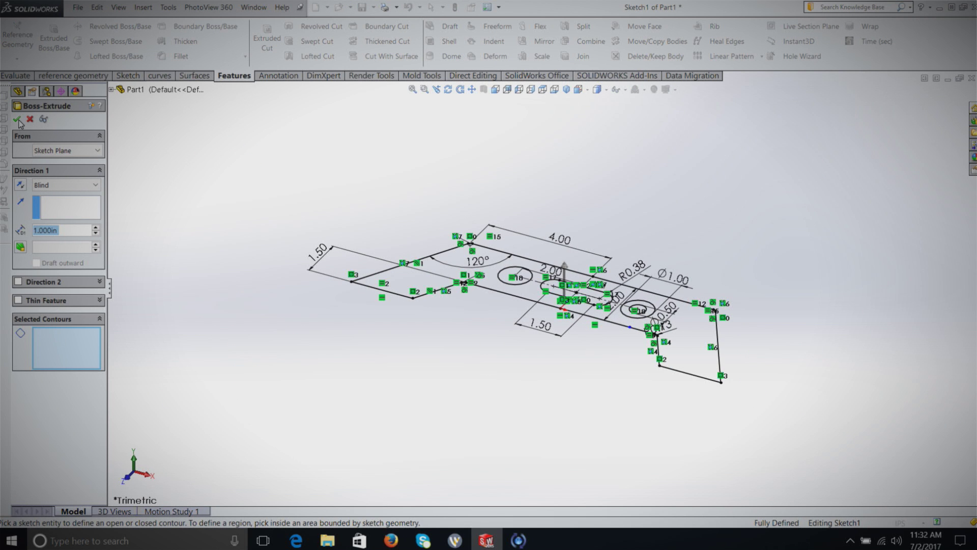
click(18, 120)
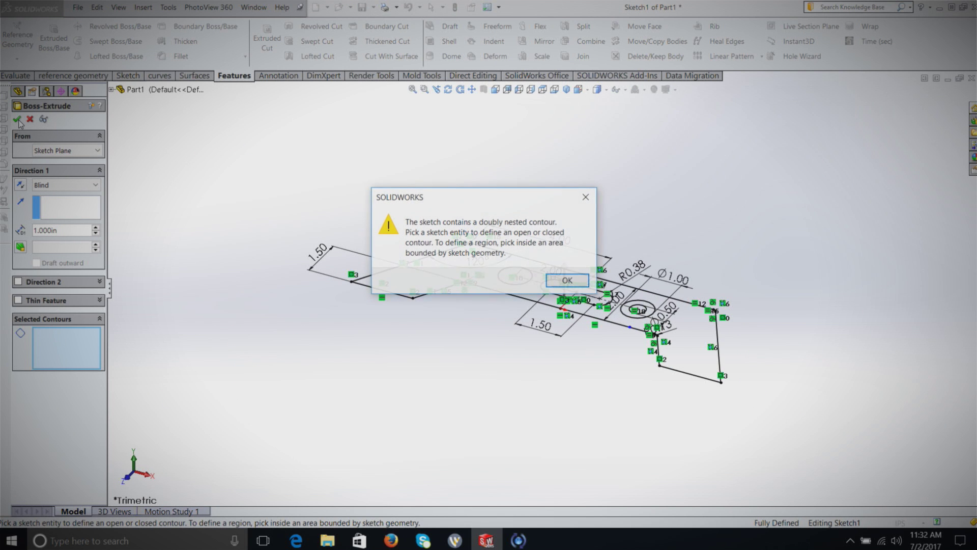
click(579, 284)
scroll(638, 303, down, 5)
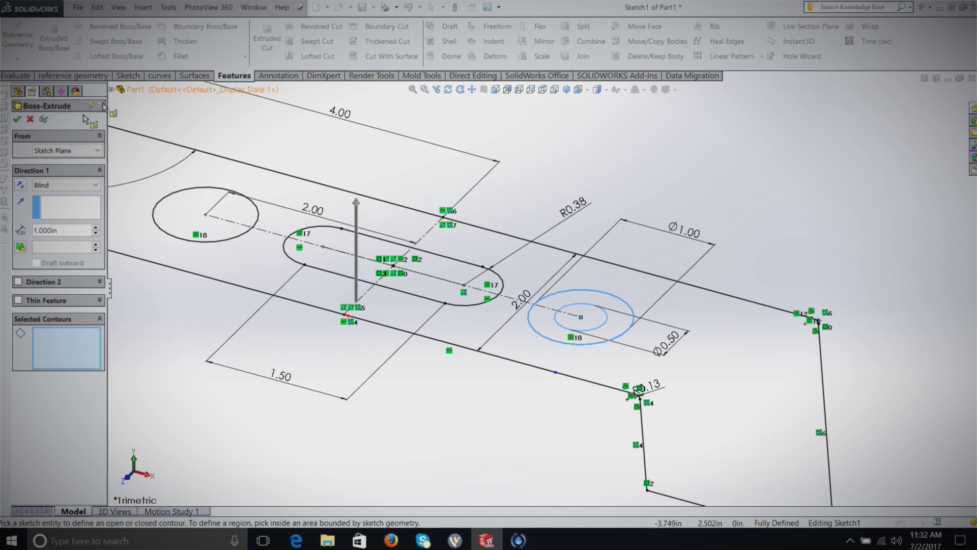
click(30, 118)
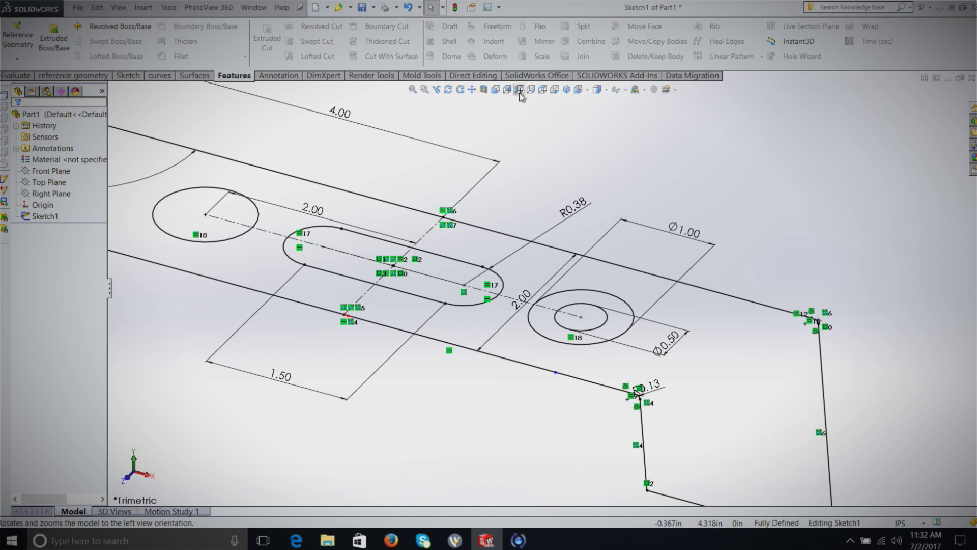
- Sketch a vertical centerline about 0.5 in long from the shared center of the nested circles up to the outer circle
click(543, 90)
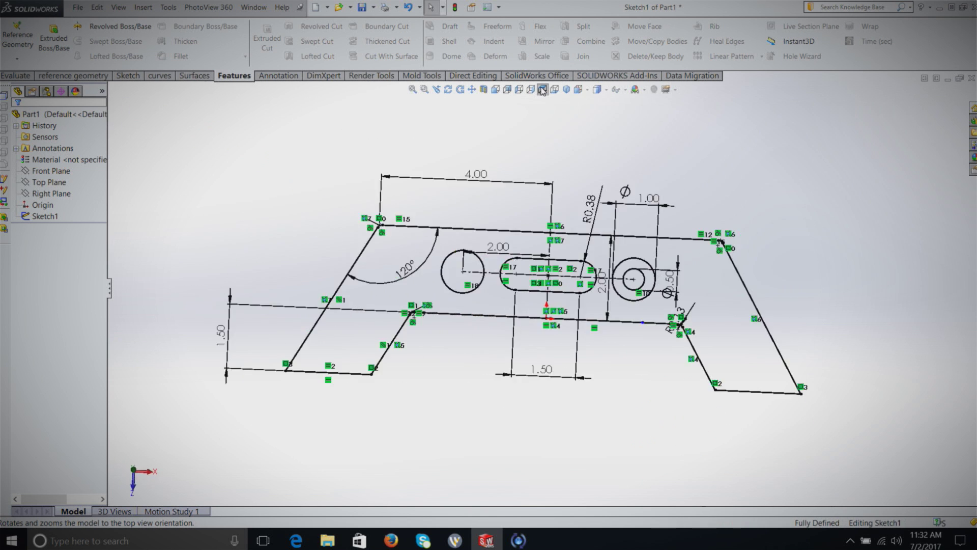
scroll(647, 291, down, 3)
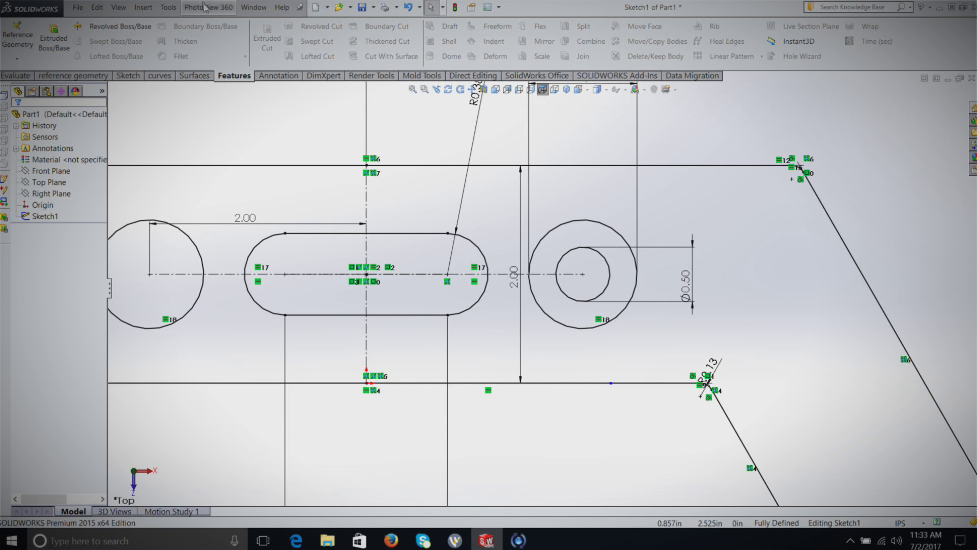
click(142, 77)
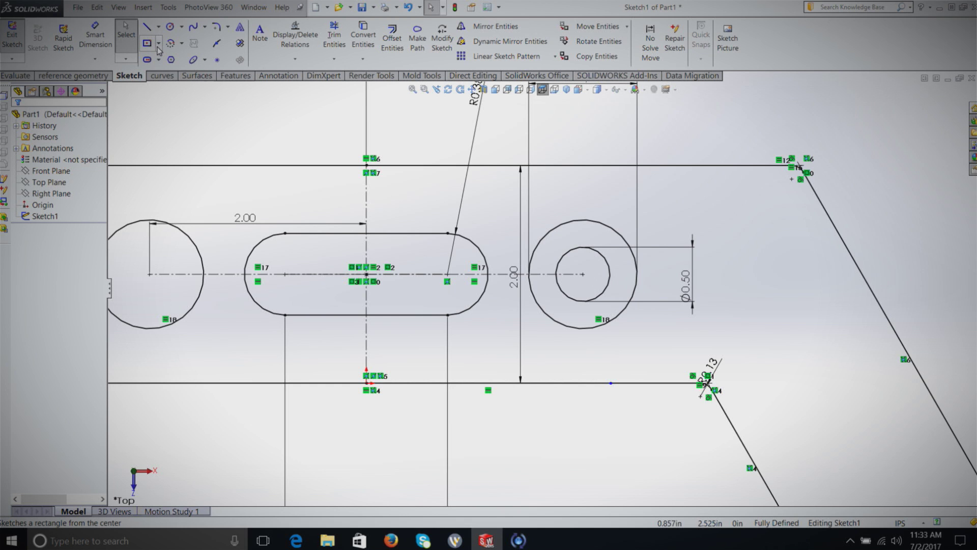
click(158, 26)
click(168, 54)
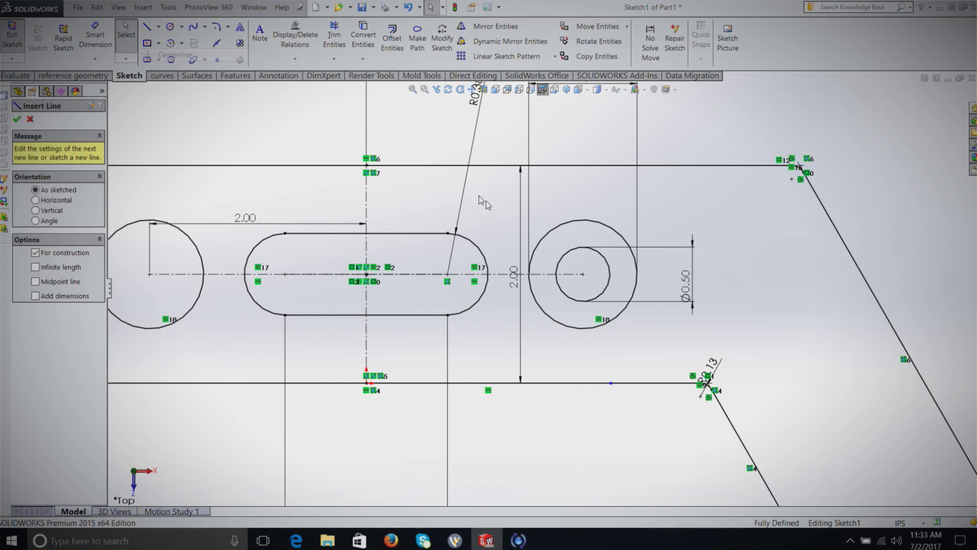
click(583, 274)
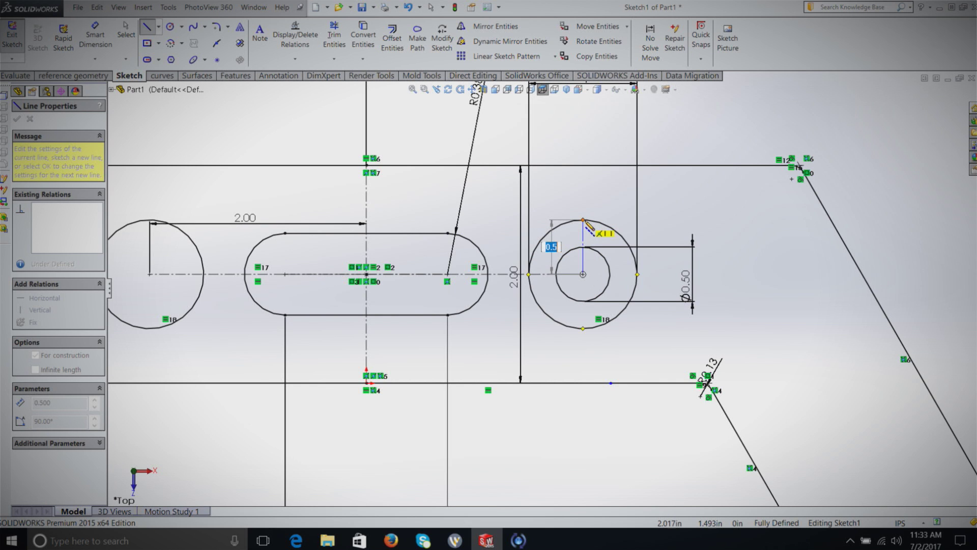
click(583, 220)
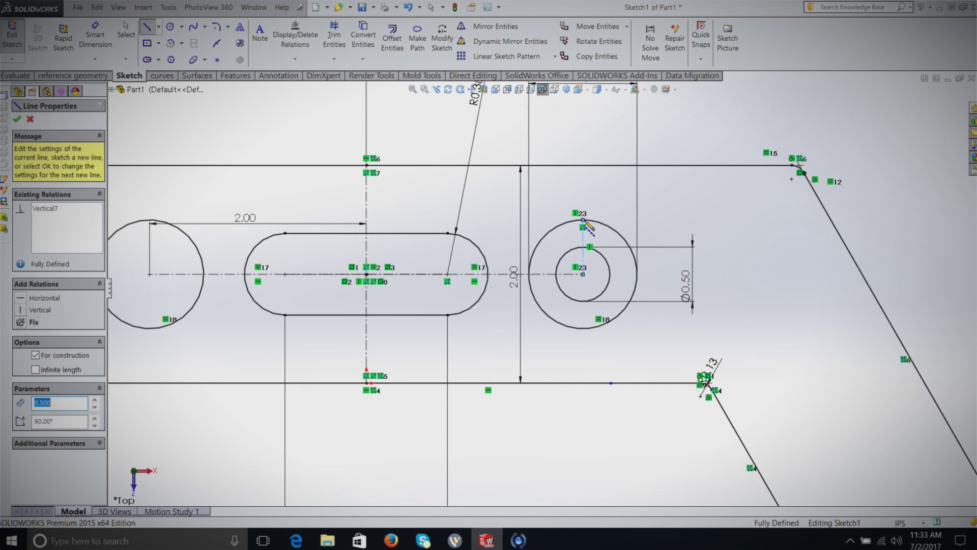
key(Escape)
key(Escape)
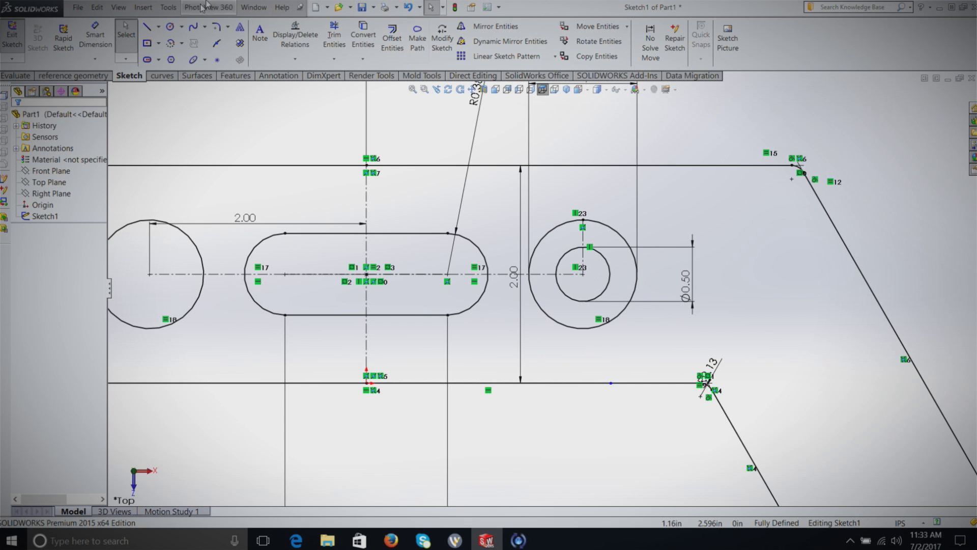
- Sketch a vertical line about 0.26 in long from the outer circle to the inner circle, just left of the vertical centerline
click(147, 32)
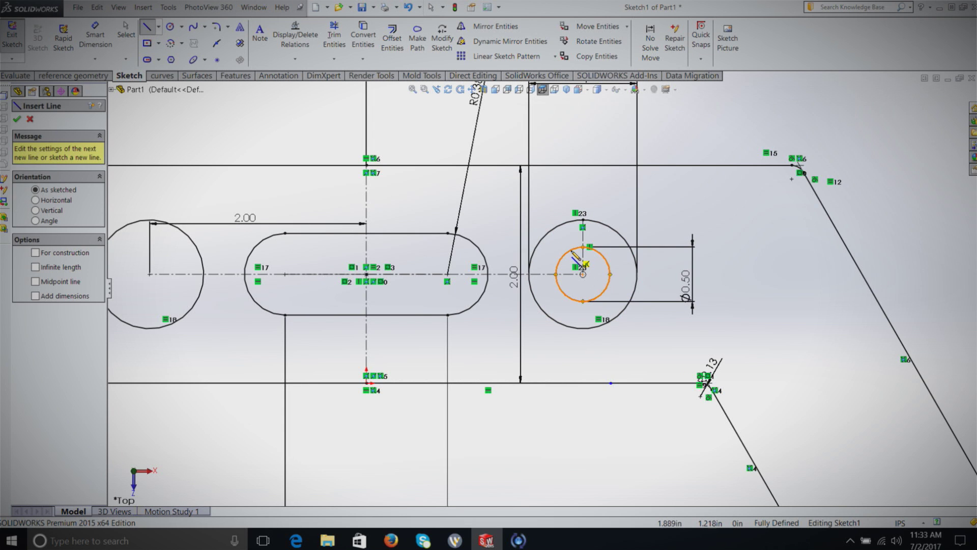
click(570, 221)
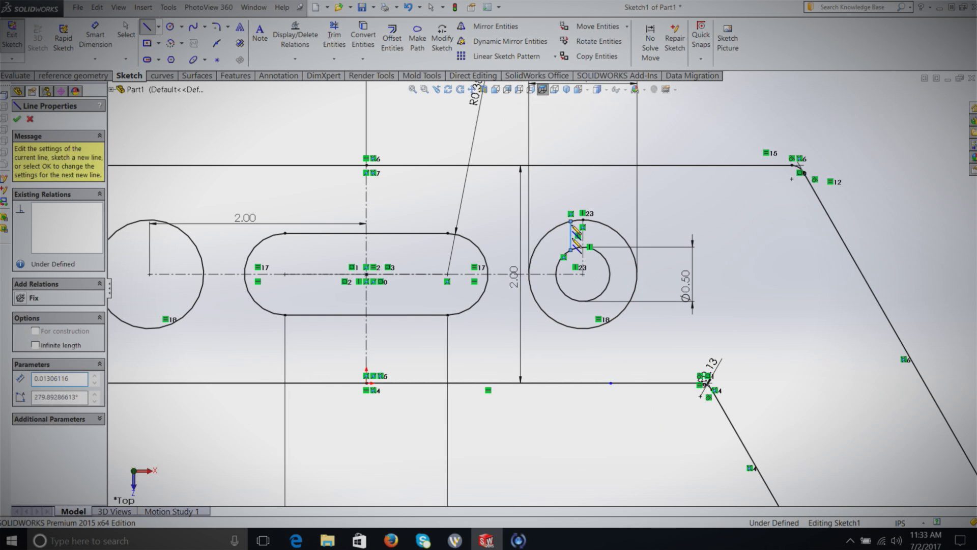
click(570, 250)
key(Escape)
key(Escape)
scroll(552, 260, down, 6)
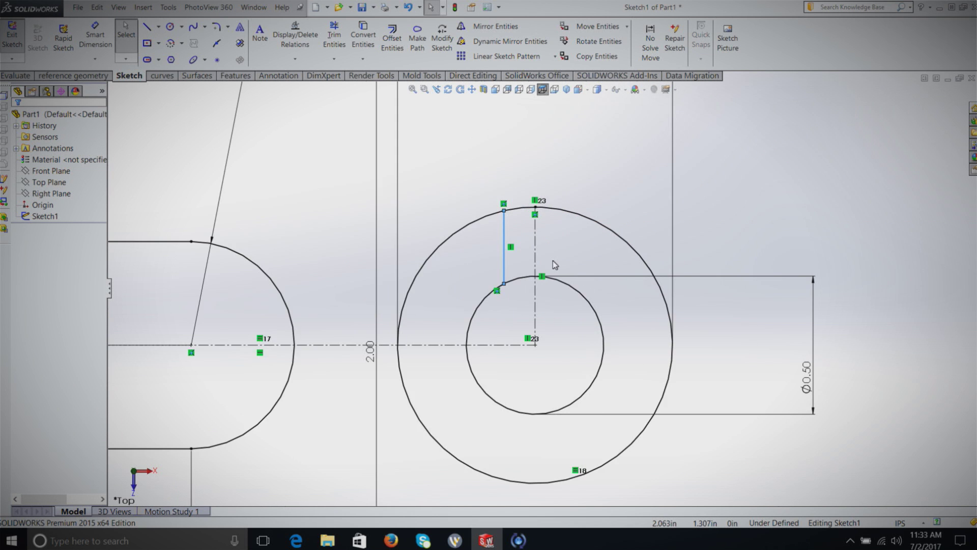
click(146, 29)
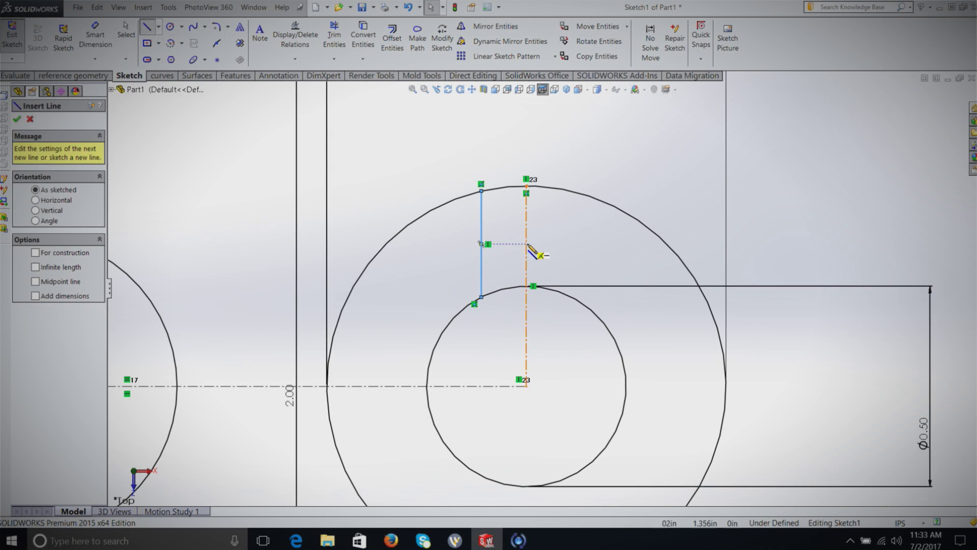
click(578, 297)
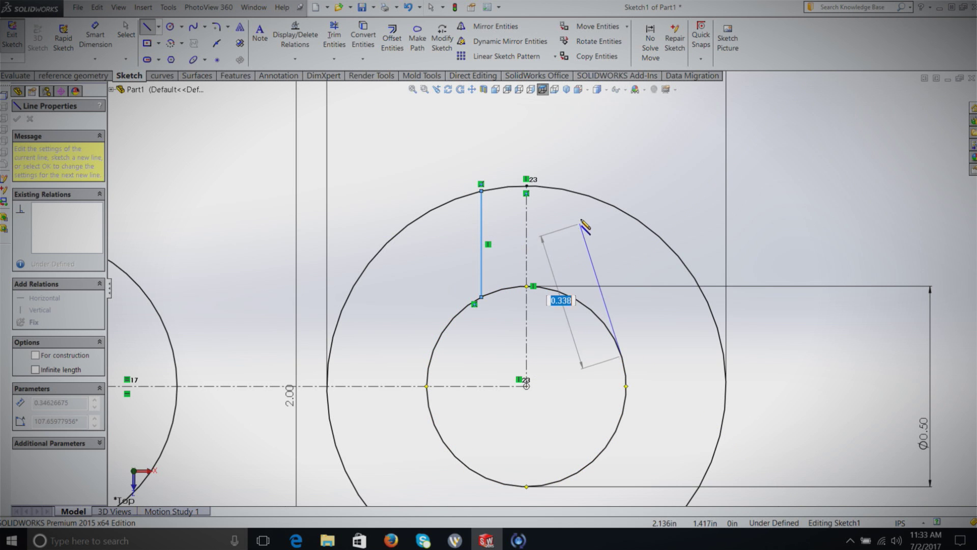
key(Escape)
- Sketch a vertical line about 0.27 in long from the outer circle to the inner circle, just right of the centerline
click(147, 28)
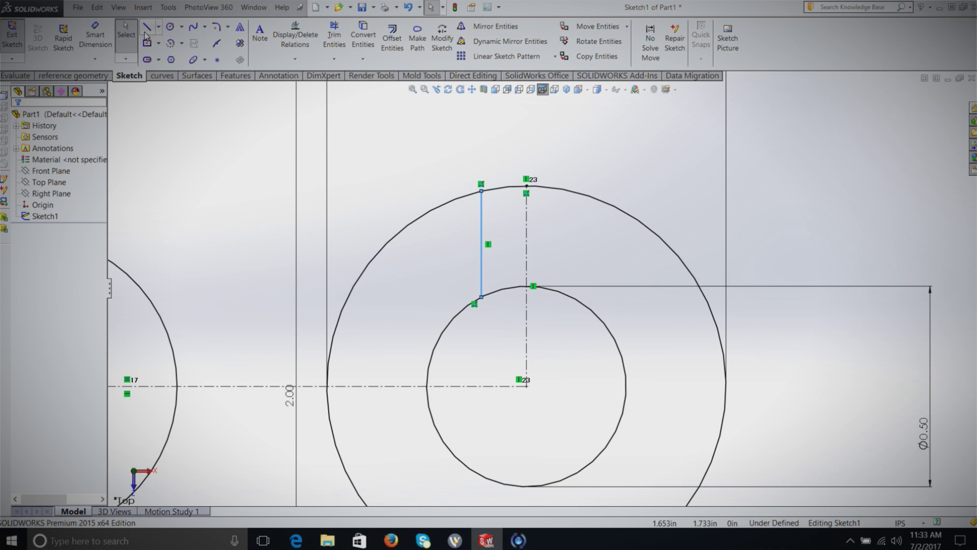
click(577, 193)
click(577, 300)
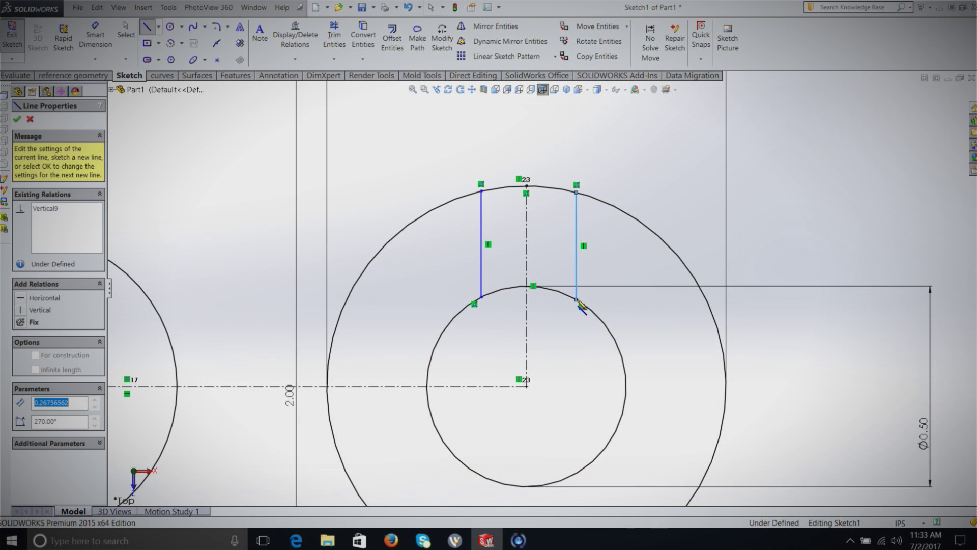
key(Escape)
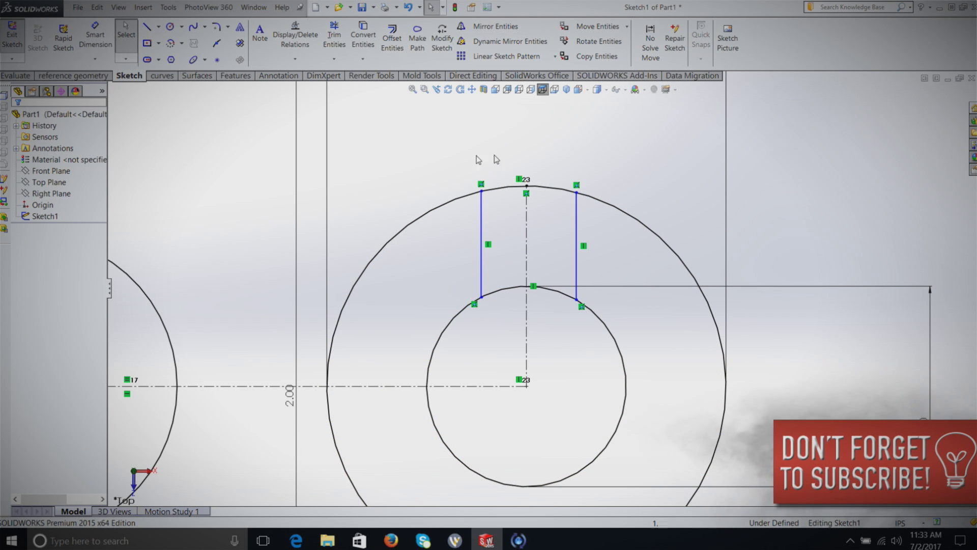
- Add a Symmetric relation between the upper endpoints of the two short vertical lines about the vertical centerline
click(297, 58)
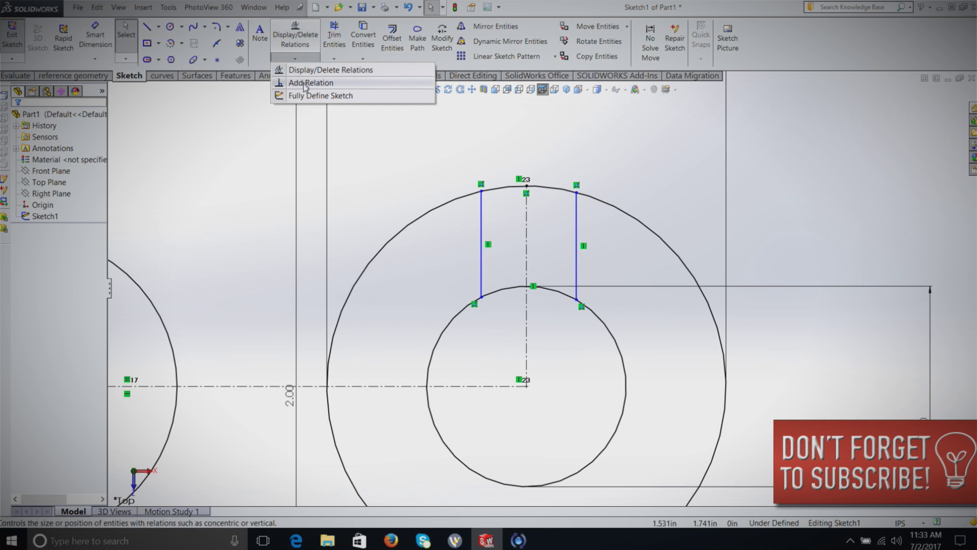
click(308, 83)
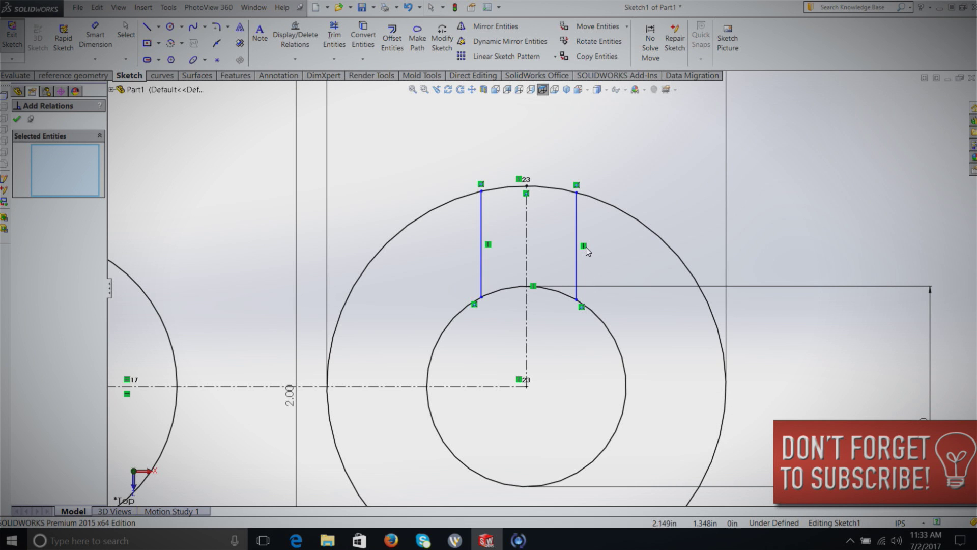
click(481, 192)
click(526, 216)
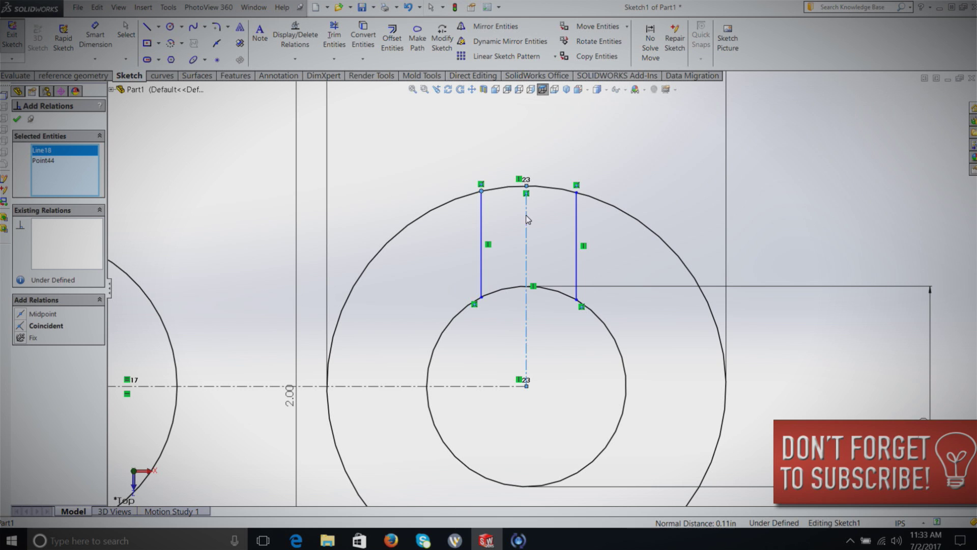
click(577, 193)
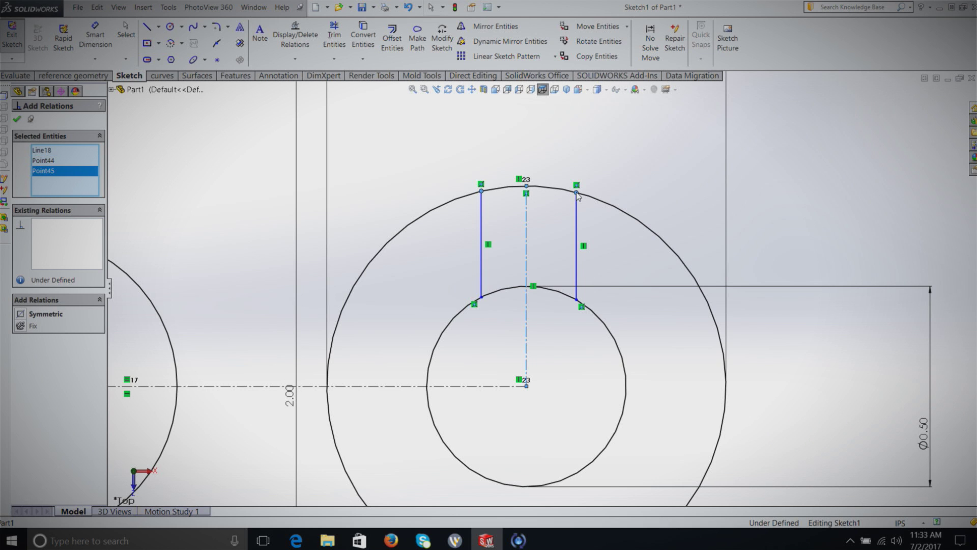
click(21, 314)
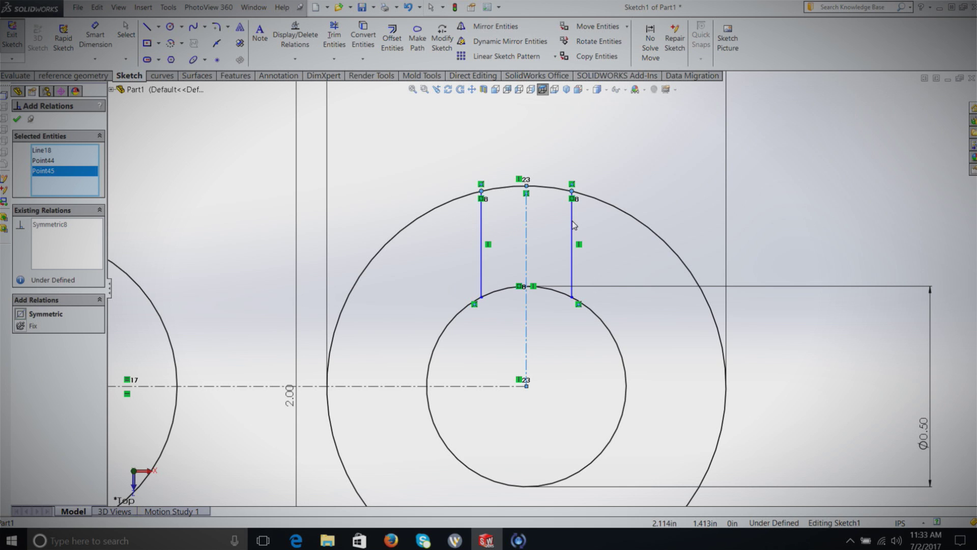
click(18, 120)
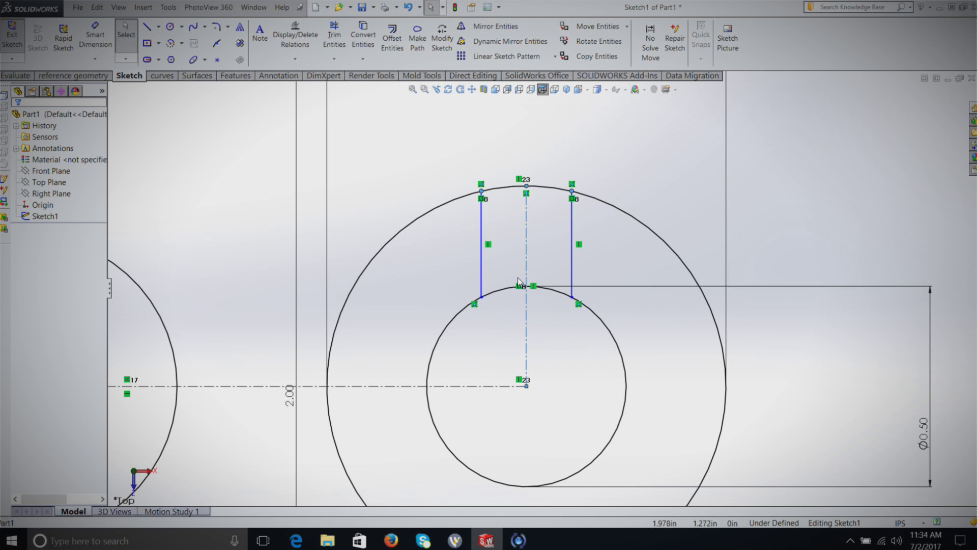
- Dimension the distance between the two short vertical lines as 0.10 in
click(96, 36)
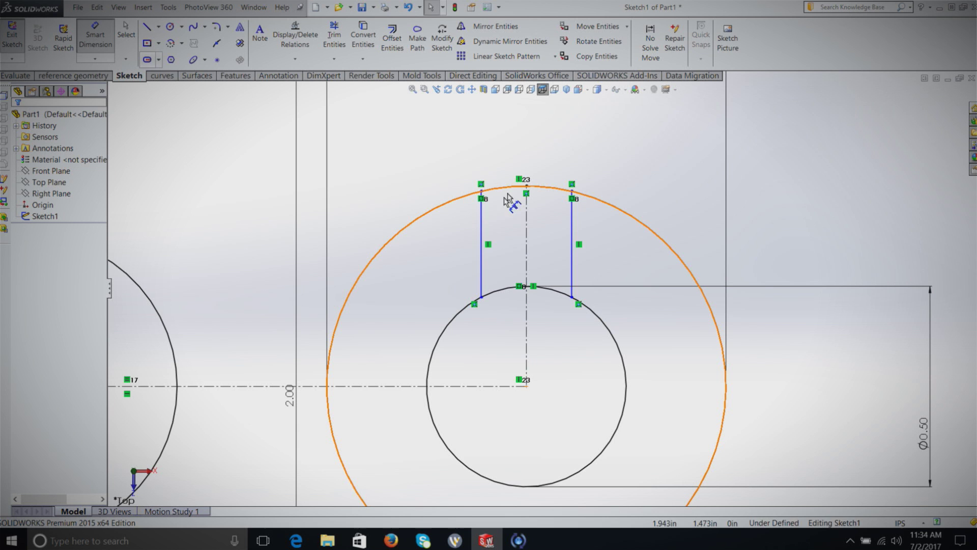
click(482, 235)
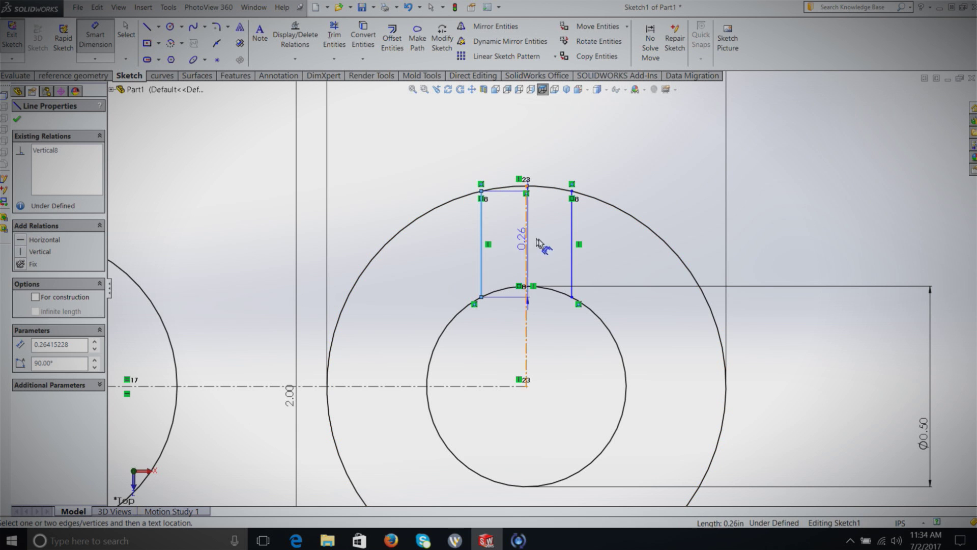
click(573, 239)
click(526, 144)
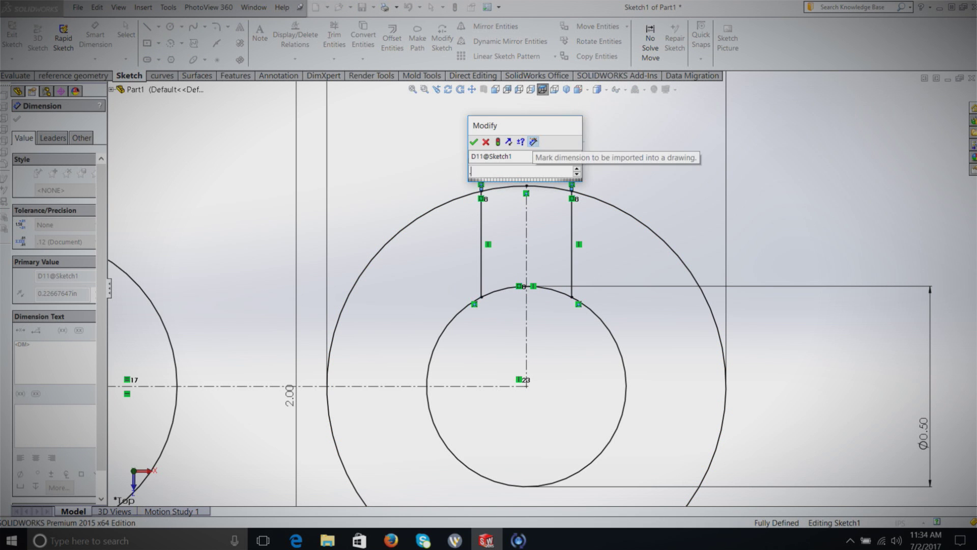
key(Return)
- Power trim the outer and inner circle segments between the two vertical lines to open the gap
scroll(542, 177, down, 5)
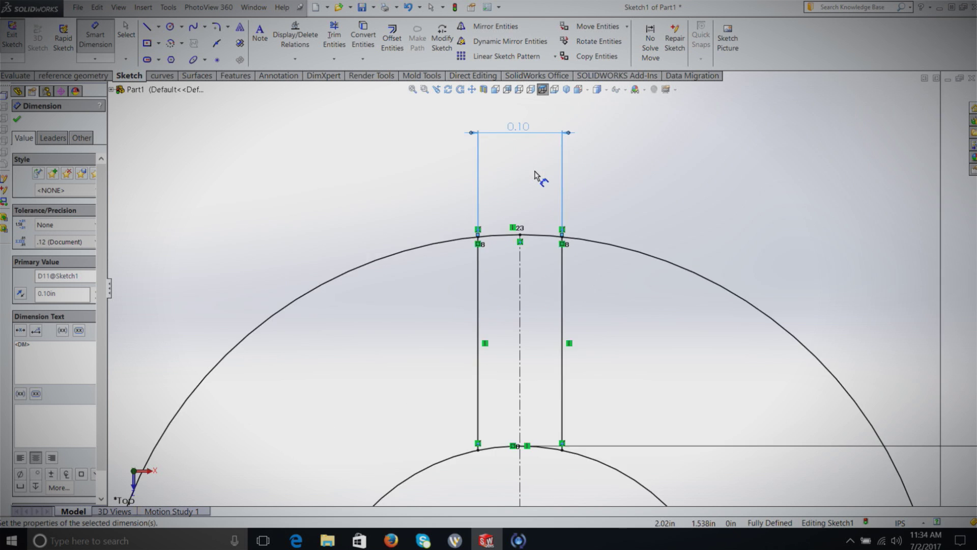
scroll(544, 280, up, 5)
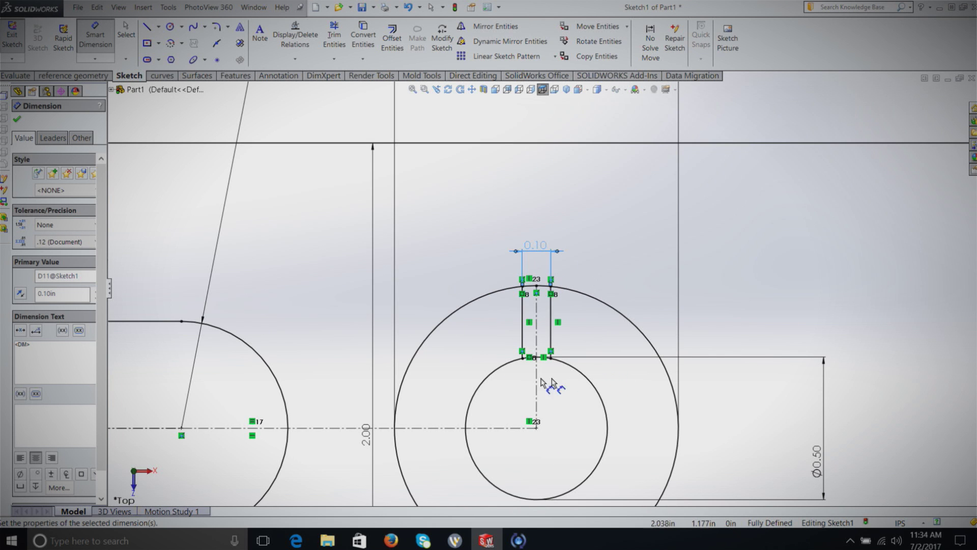
scroll(537, 305, down, 3)
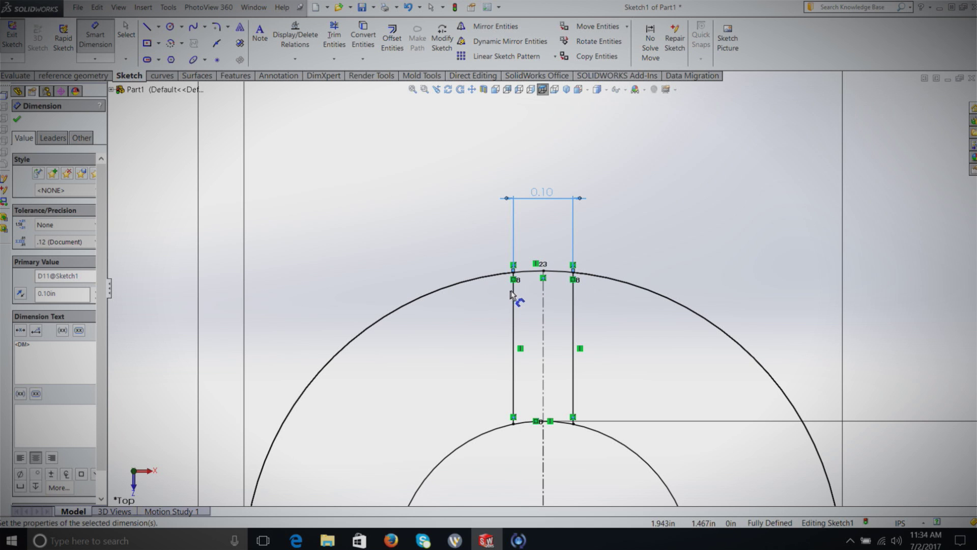
click(335, 33)
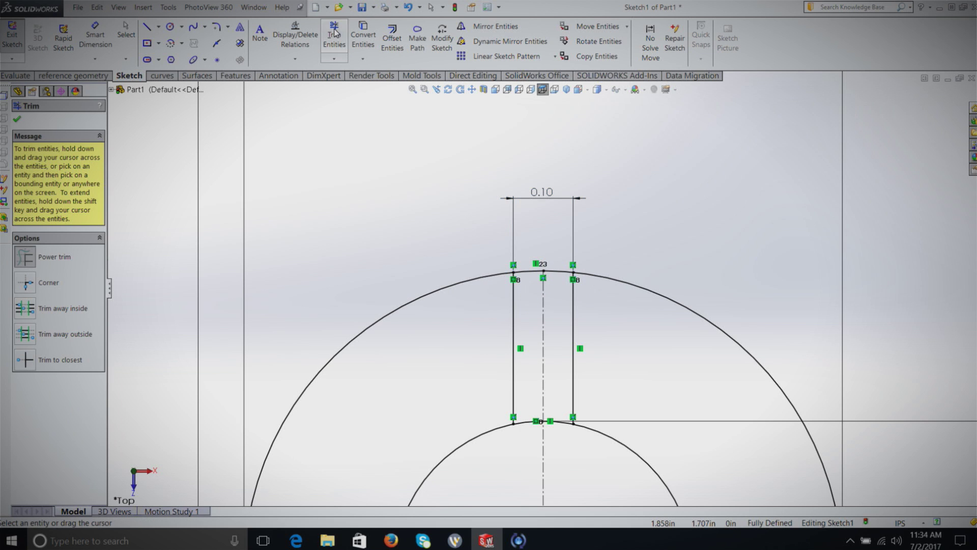
drag(556, 259, 560, 283)
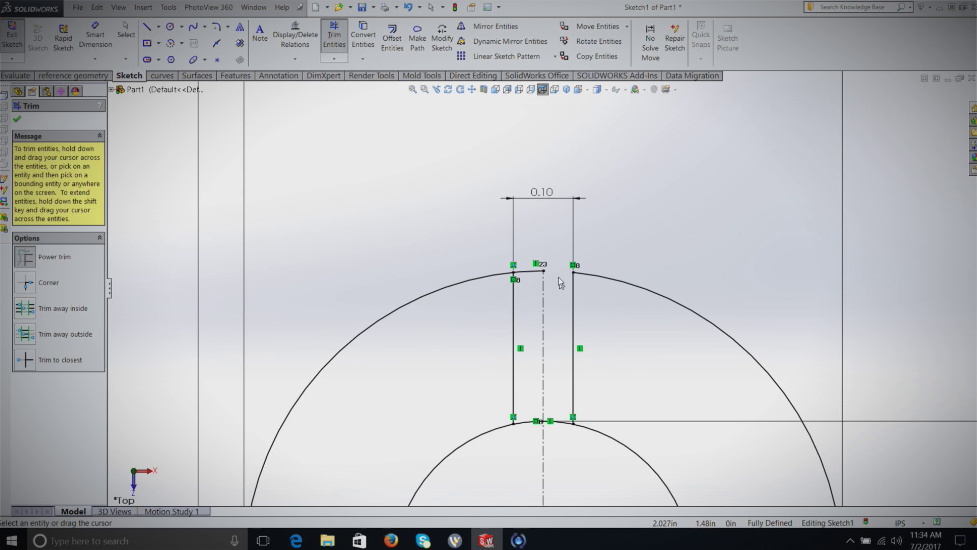
drag(531, 236, 528, 289)
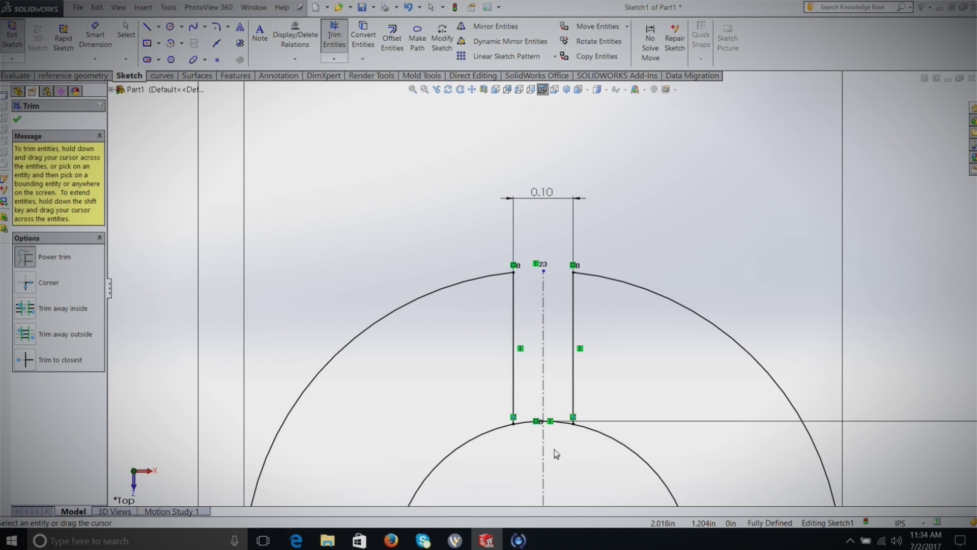
drag(554, 450, 565, 414)
drag(530, 465, 530, 413)
scroll(559, 438, up, 1)
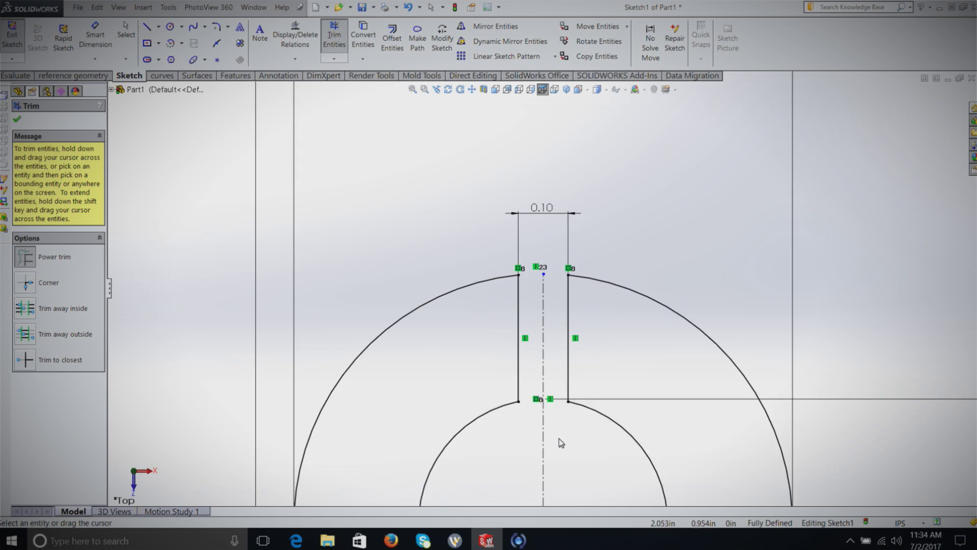
- Extend the vertical centerline through the 0.10 in gap upward, placing its upper endpoint at about Y 1.73 in
scroll(559, 439, up, 3)
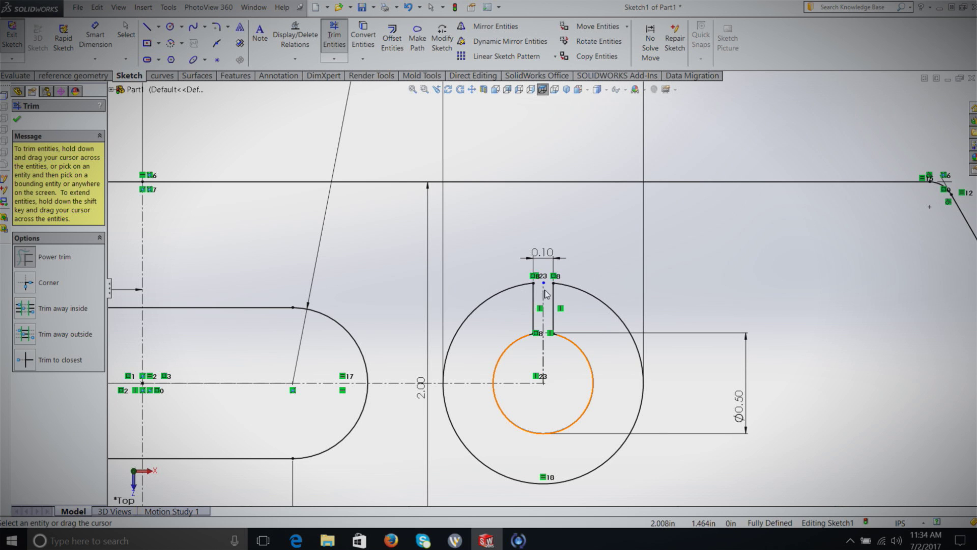
scroll(545, 291, down, 3)
key(Escape)
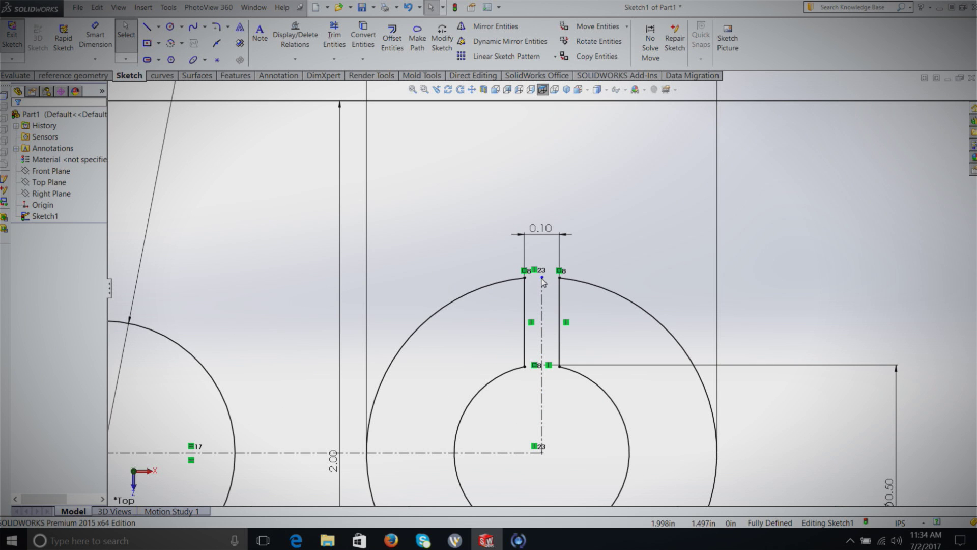
drag(543, 281, 542, 195)
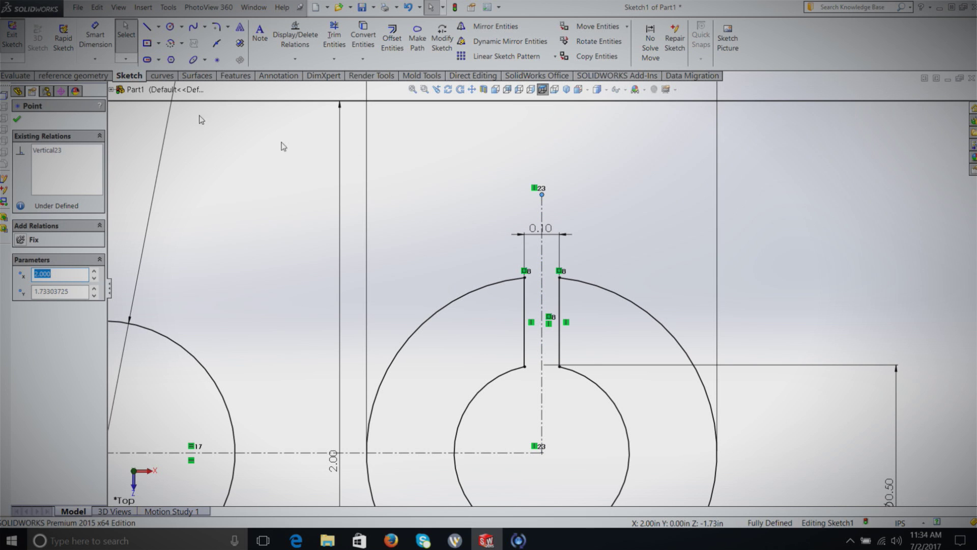
click(459, 219)
scroll(601, 332, up, 4)
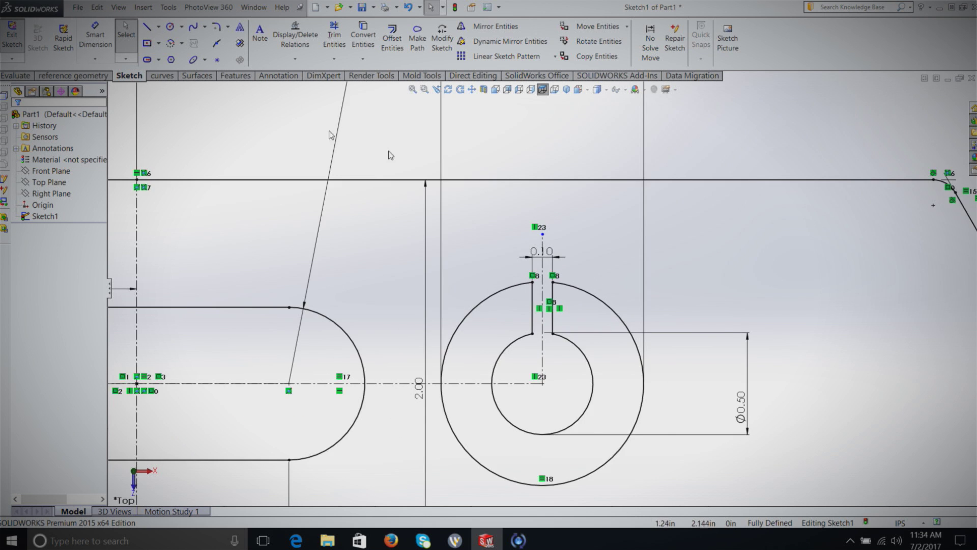
- Extrude the finished profile sketch as a blind boss with a depth of 1.000 in from the sketch plane
click(11, 33)
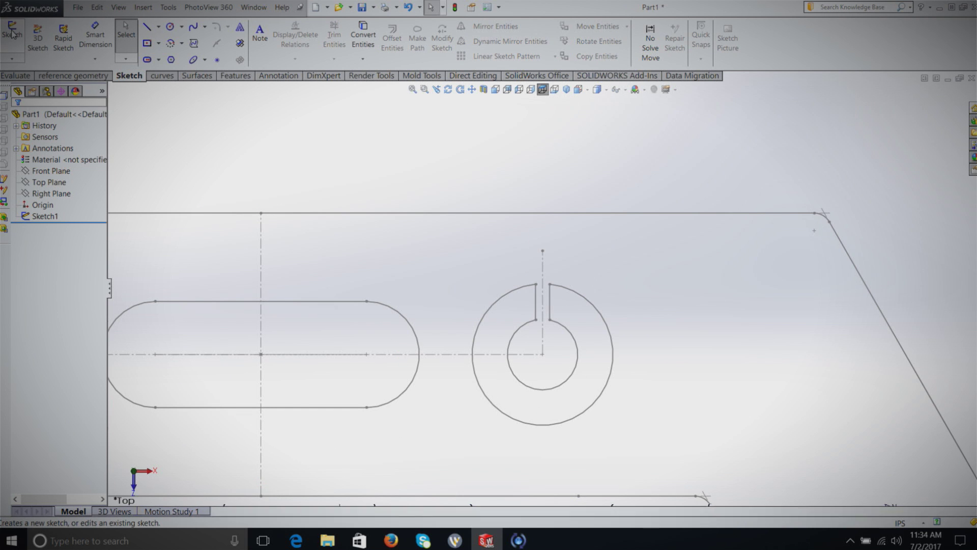
right_click(44, 215)
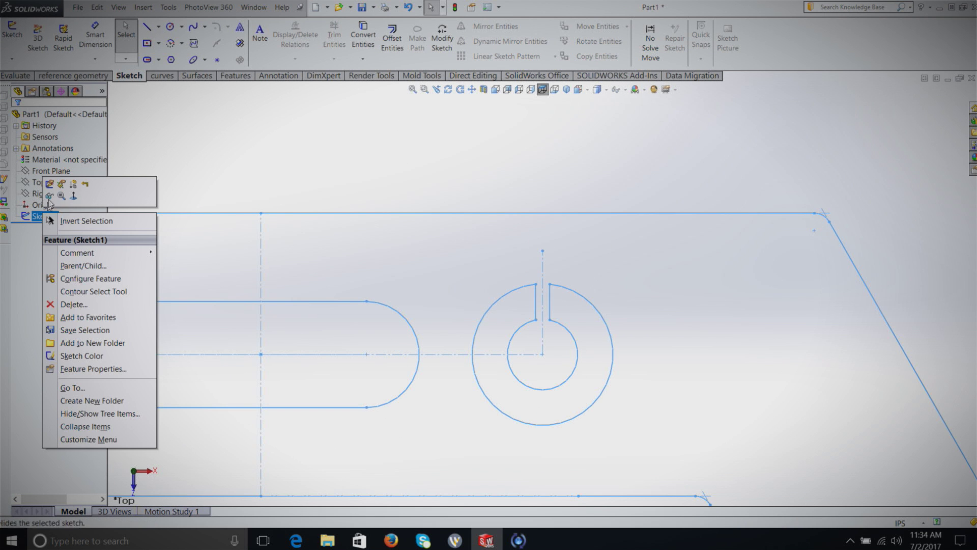
click(54, 192)
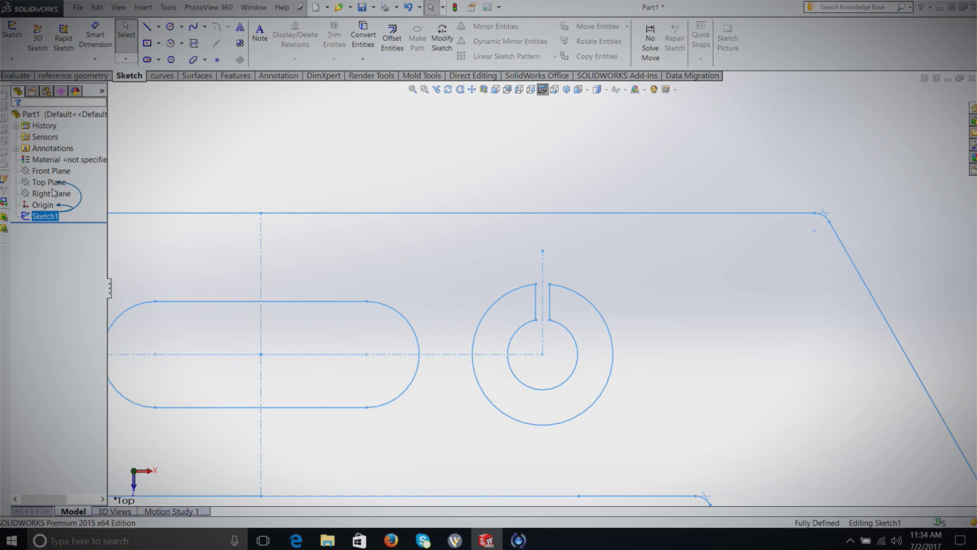
click(234, 77)
click(54, 40)
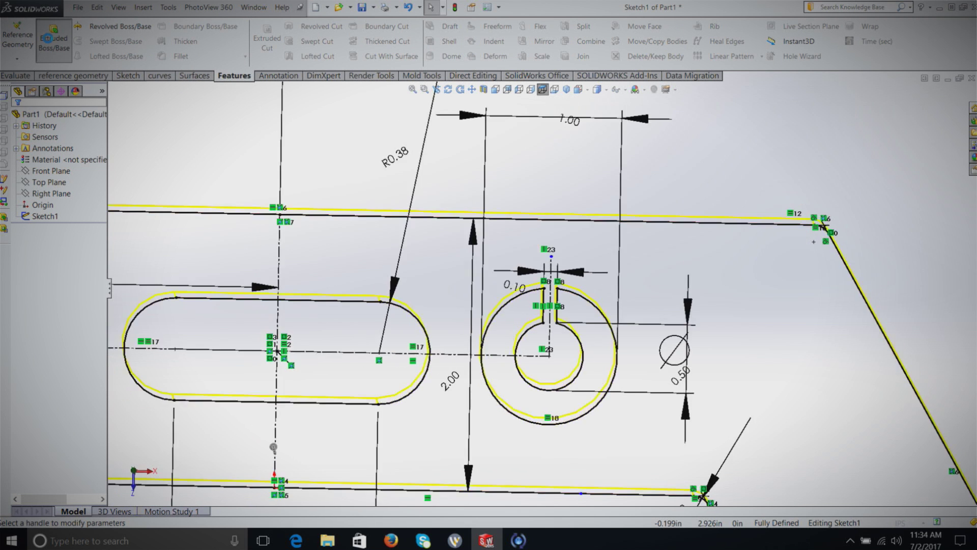
scroll(731, 304, down, 4)
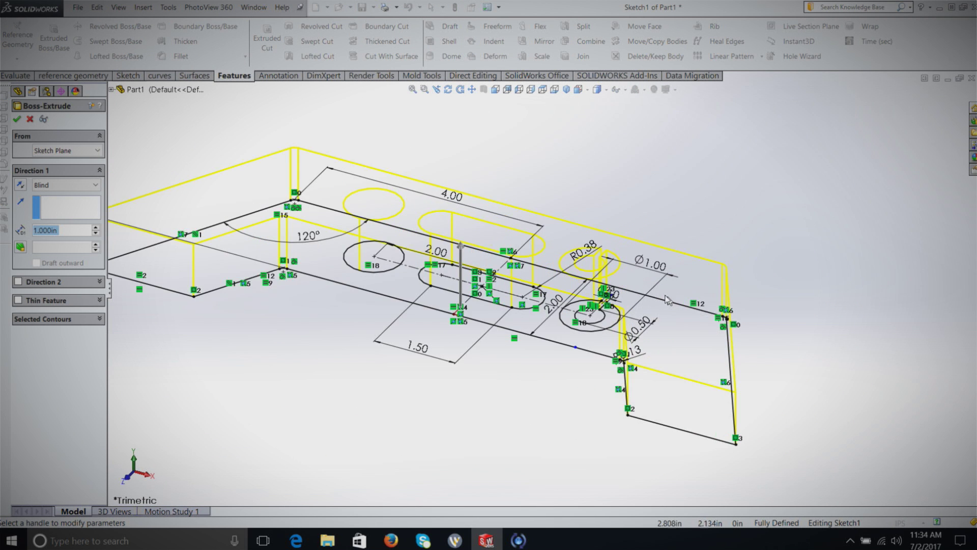
click(18, 120)
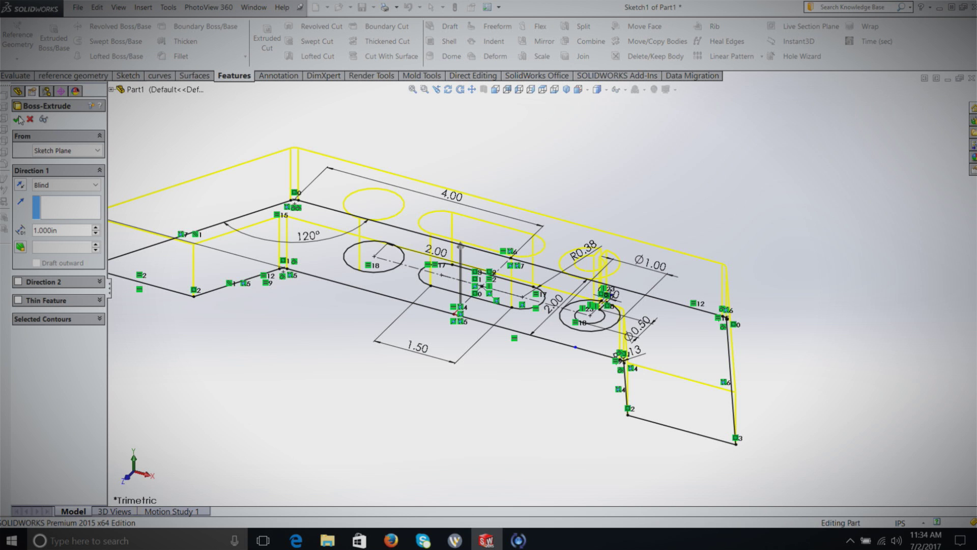
- Examine the extruded part from above and obliquely, focusing on the inner cylinder and the bridge joining it to the plate
click(448, 89)
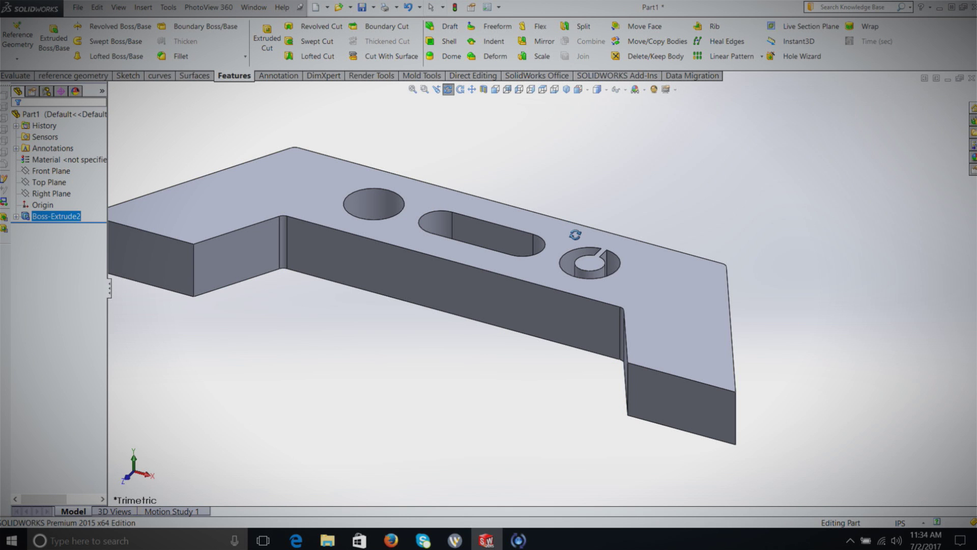
drag(575, 227, 577, 375)
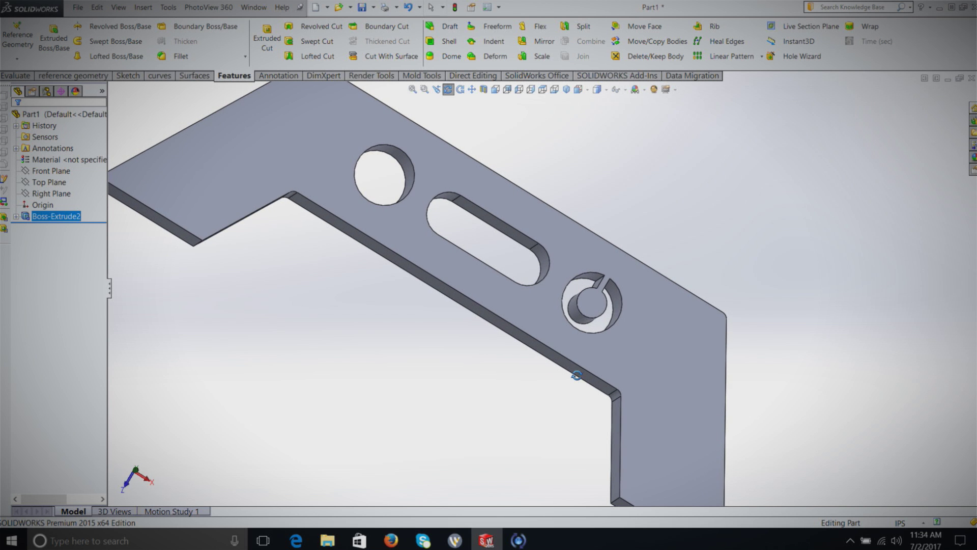
scroll(622, 311, down, 5)
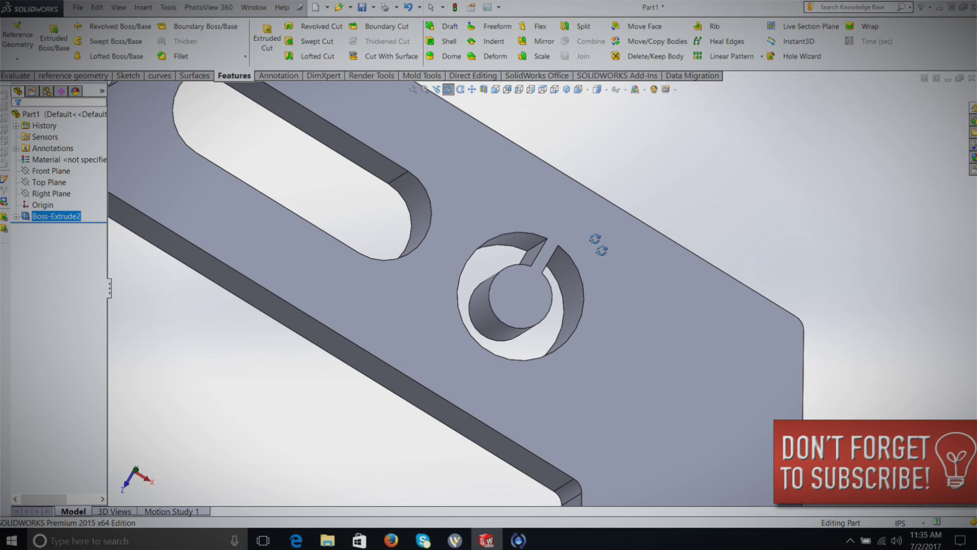
scroll(605, 355, up, 5)
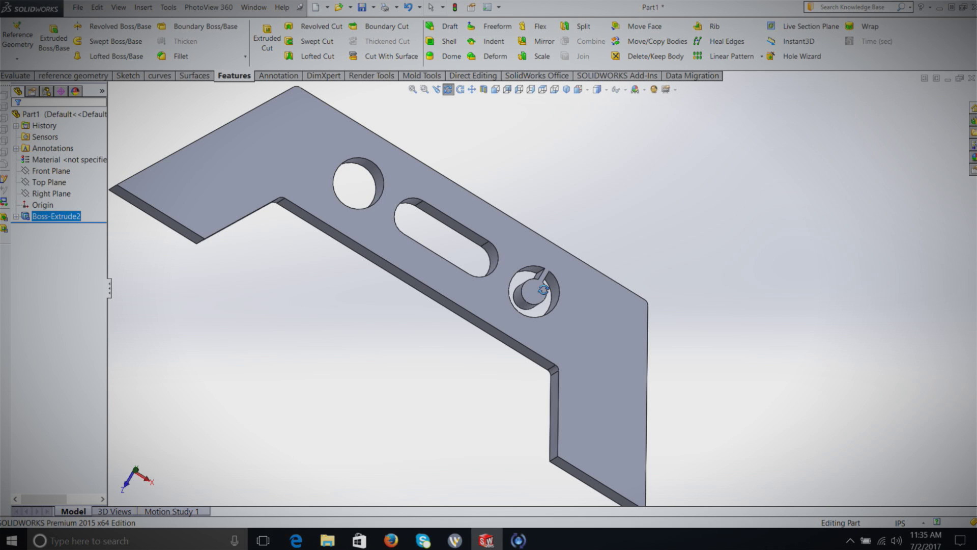
click(16, 217)
mouse_move(47, 218)
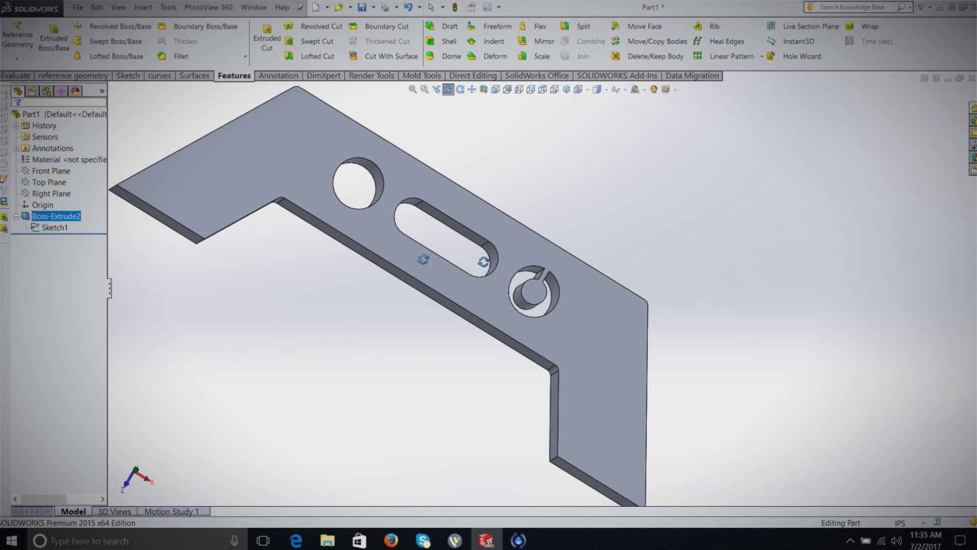
click(447, 94)
drag(560, 305, 625, 240)
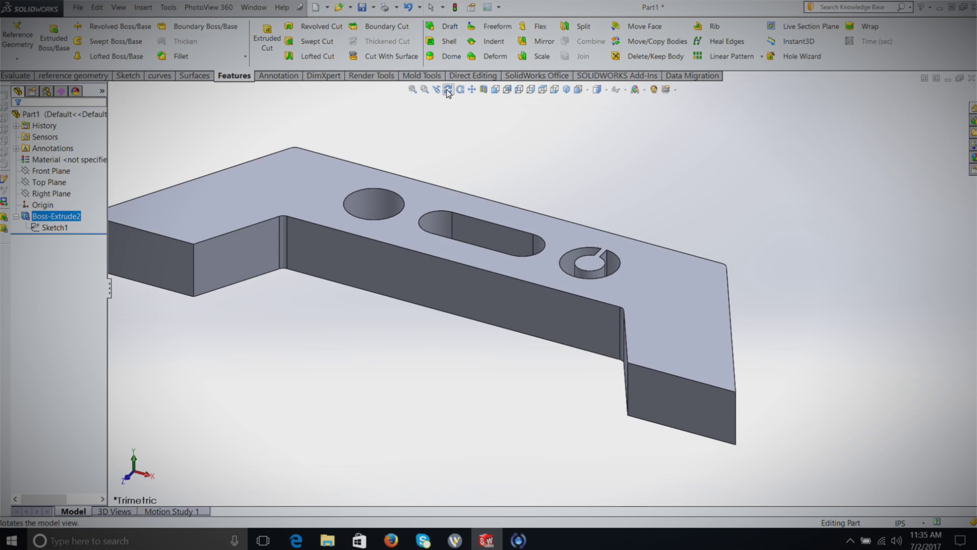
key(Escape)
- Start a sketch on the part's top face and draw a circle of about 0.74 in radius centered on the inner cylinder
scroll(622, 240, down, 3)
scroll(579, 301, down, 3)
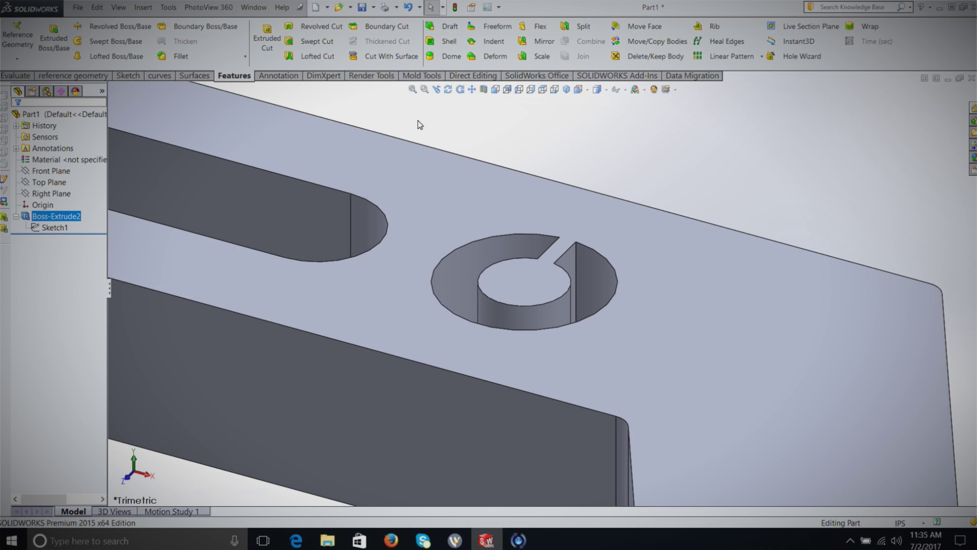
right_click(536, 292)
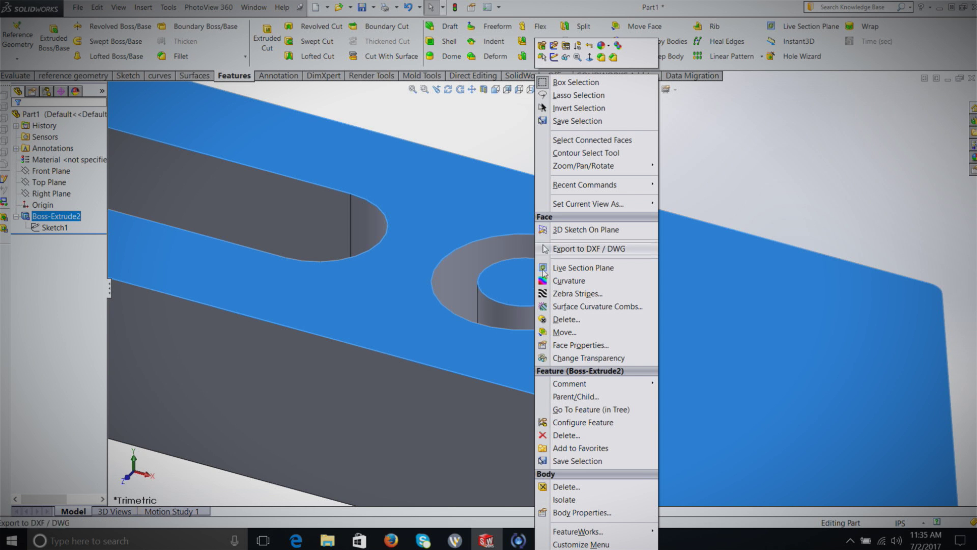
click(554, 58)
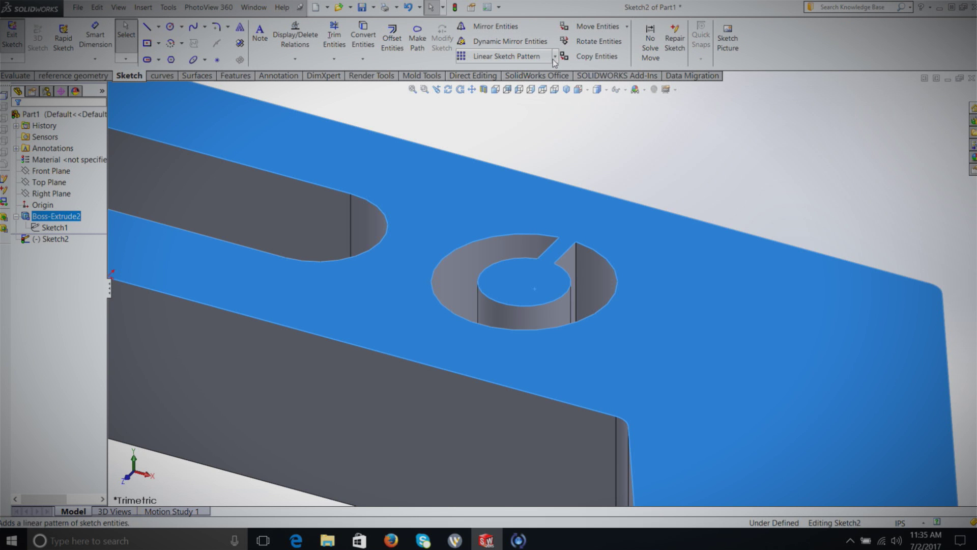
click(170, 27)
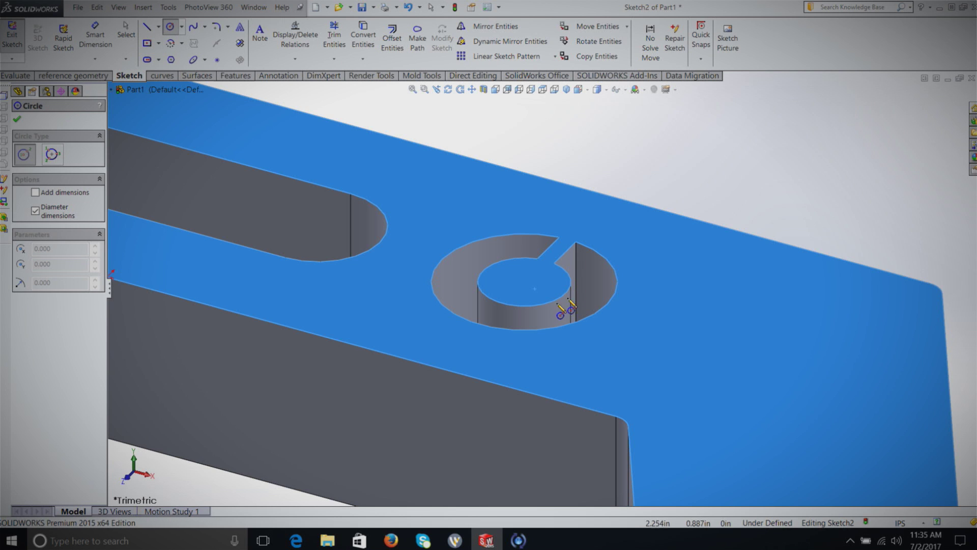
click(525, 282)
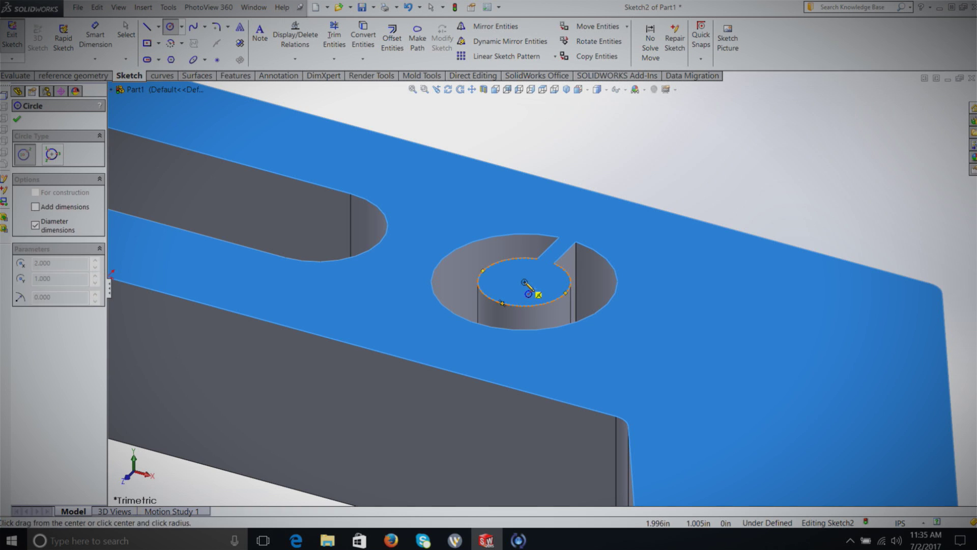
click(629, 330)
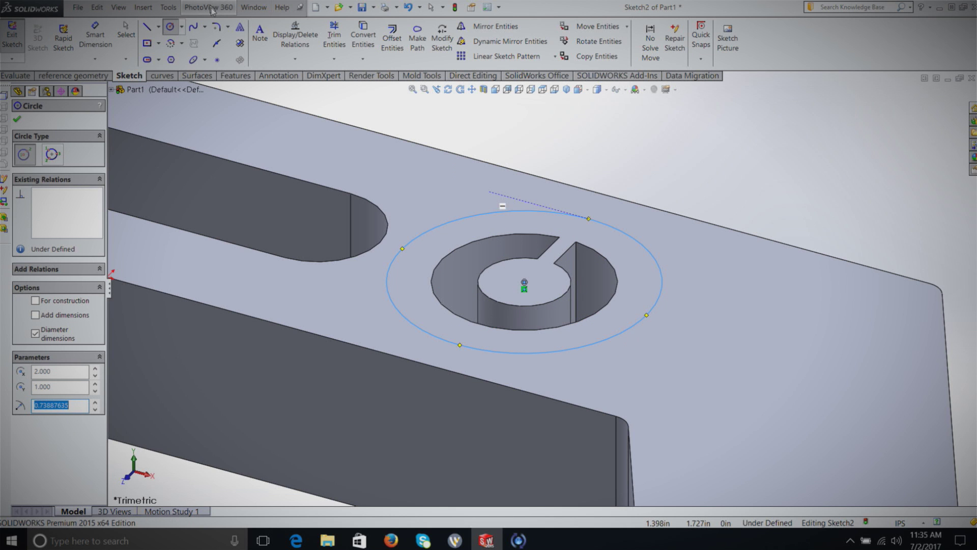
- Add a Coradial relation between the new circle and the outer edge of the hole around the inner cylinder
click(295, 59)
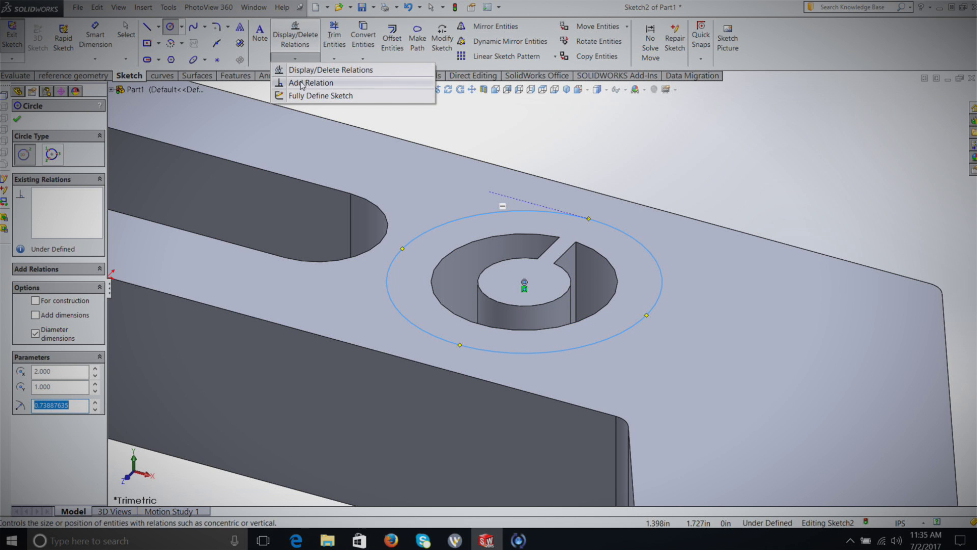
click(298, 81)
right_click(82, 171)
click(72, 163)
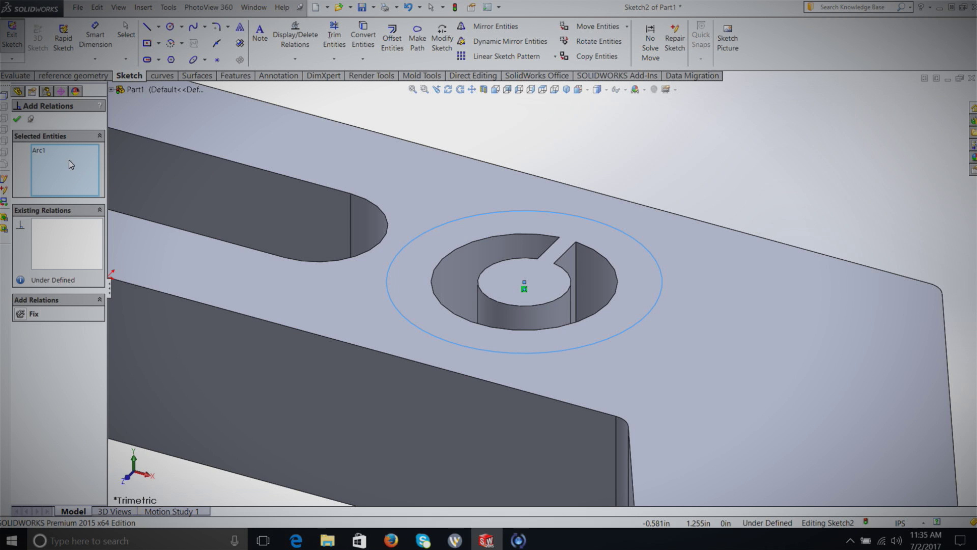
click(611, 265)
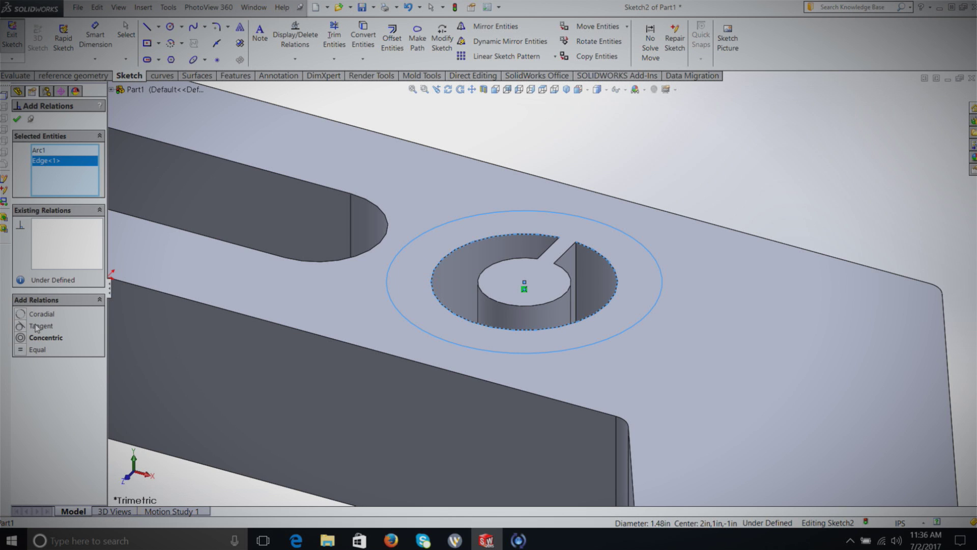
click(20, 314)
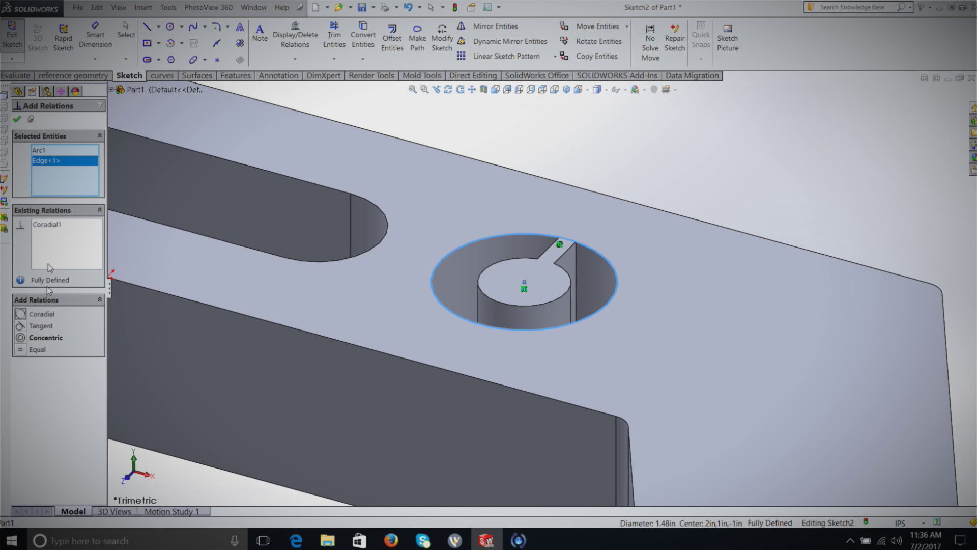
click(18, 120)
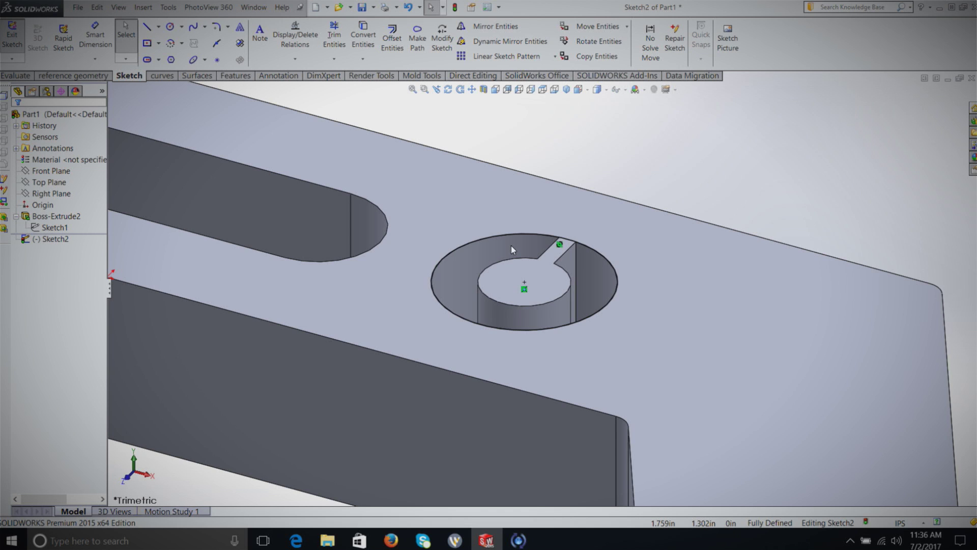
- Cut-extrude the circle 0.5 in deep into the part to recess the inner cylinder and its bridge
click(235, 75)
click(268, 48)
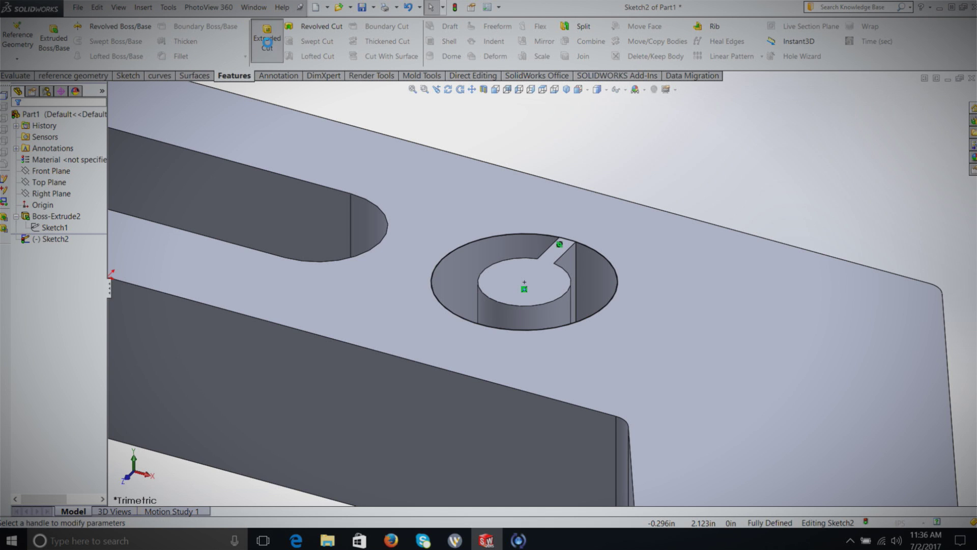
text(0.5)
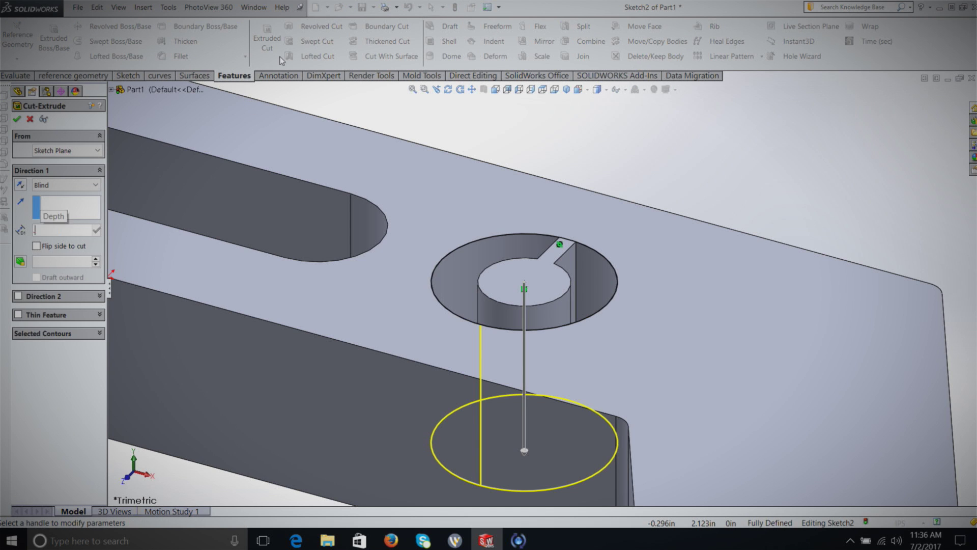
key(Return)
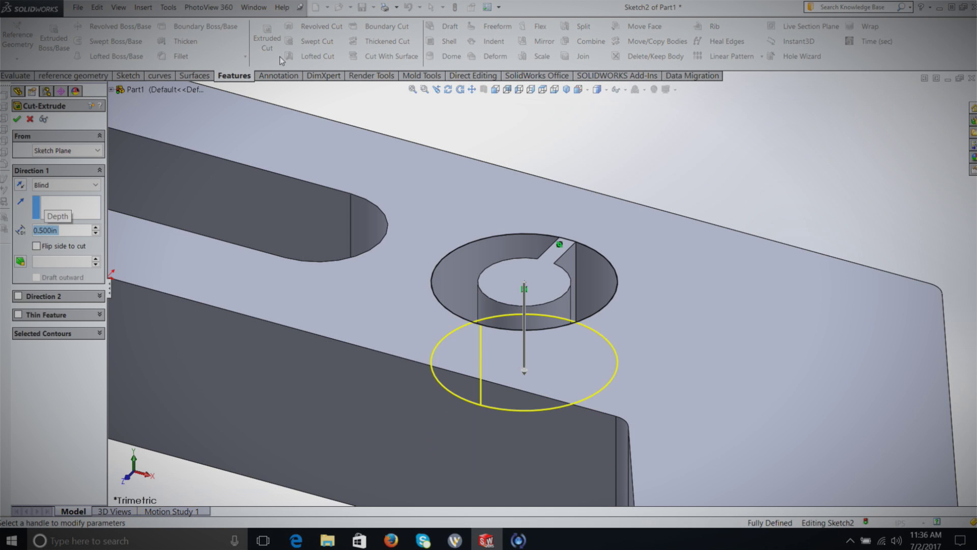
click(17, 120)
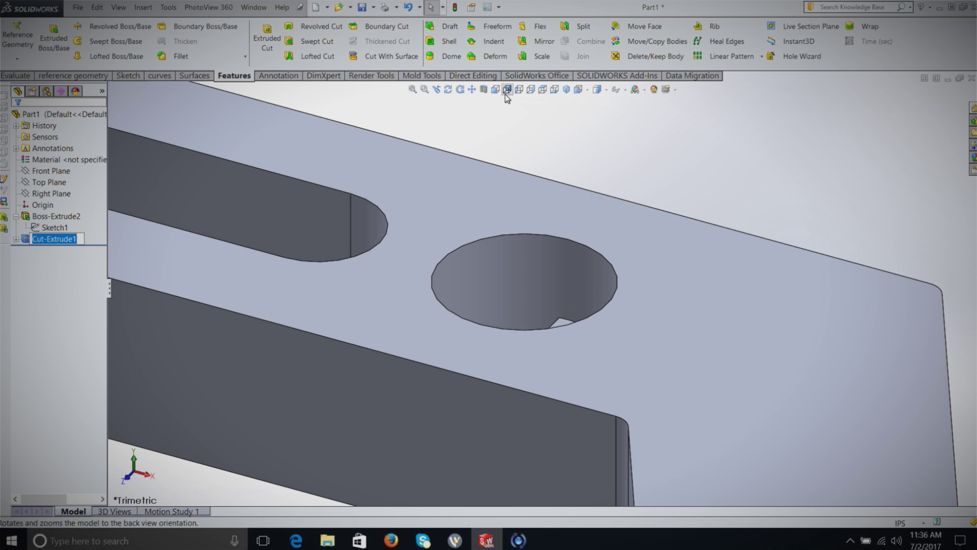
- Examine the recessed inner cylinder and bridge inside the hole from an oblique view above
click(448, 89)
drag(538, 279, 560, 397)
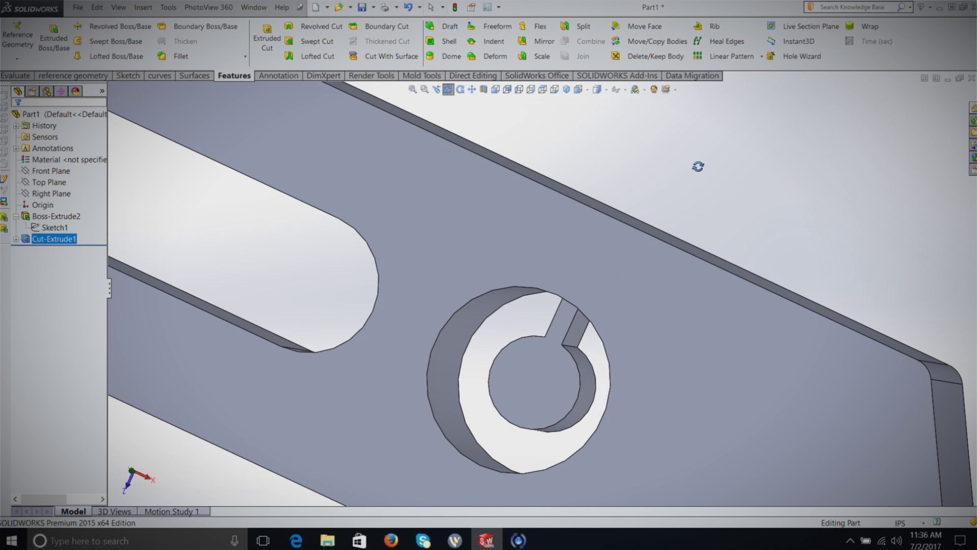
click(448, 89)
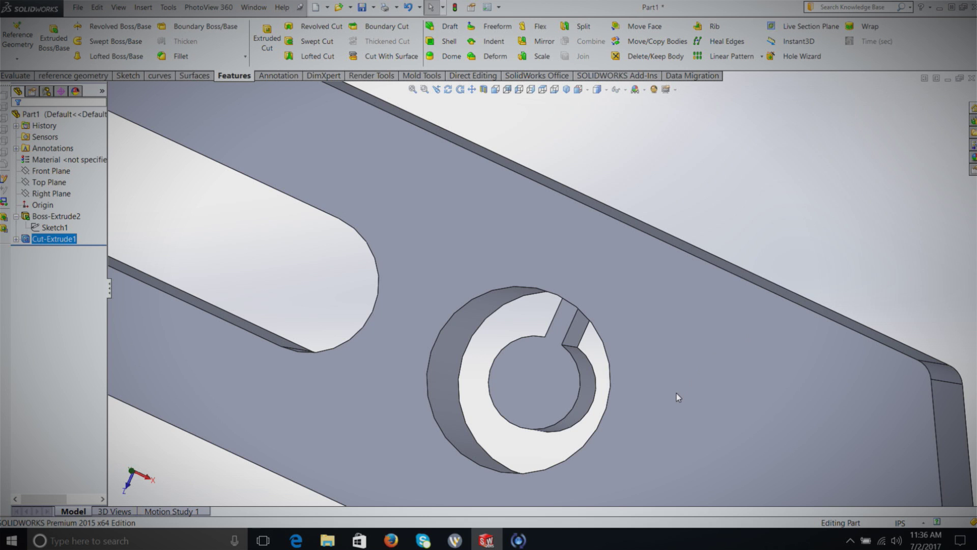
scroll(560, 331, up, 3)
scroll(559, 330, down, 3)
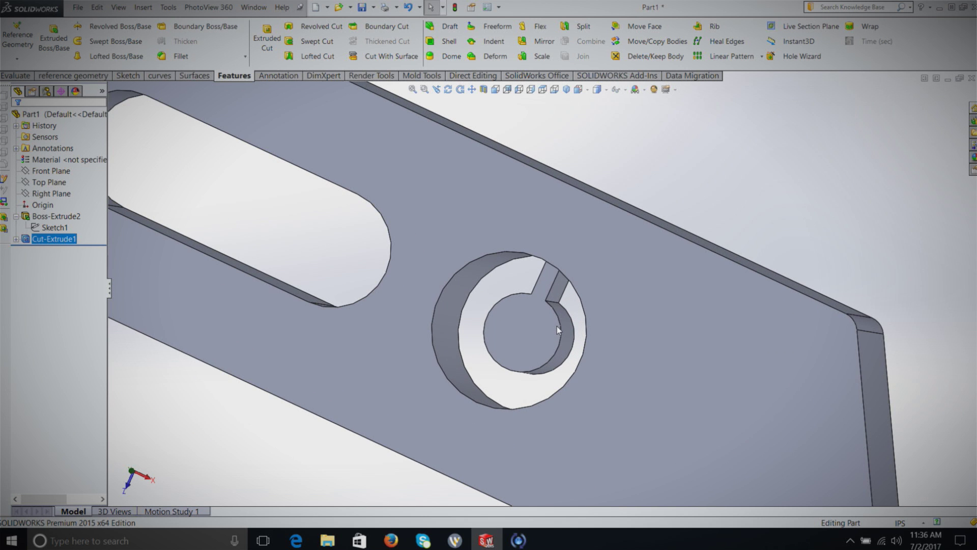